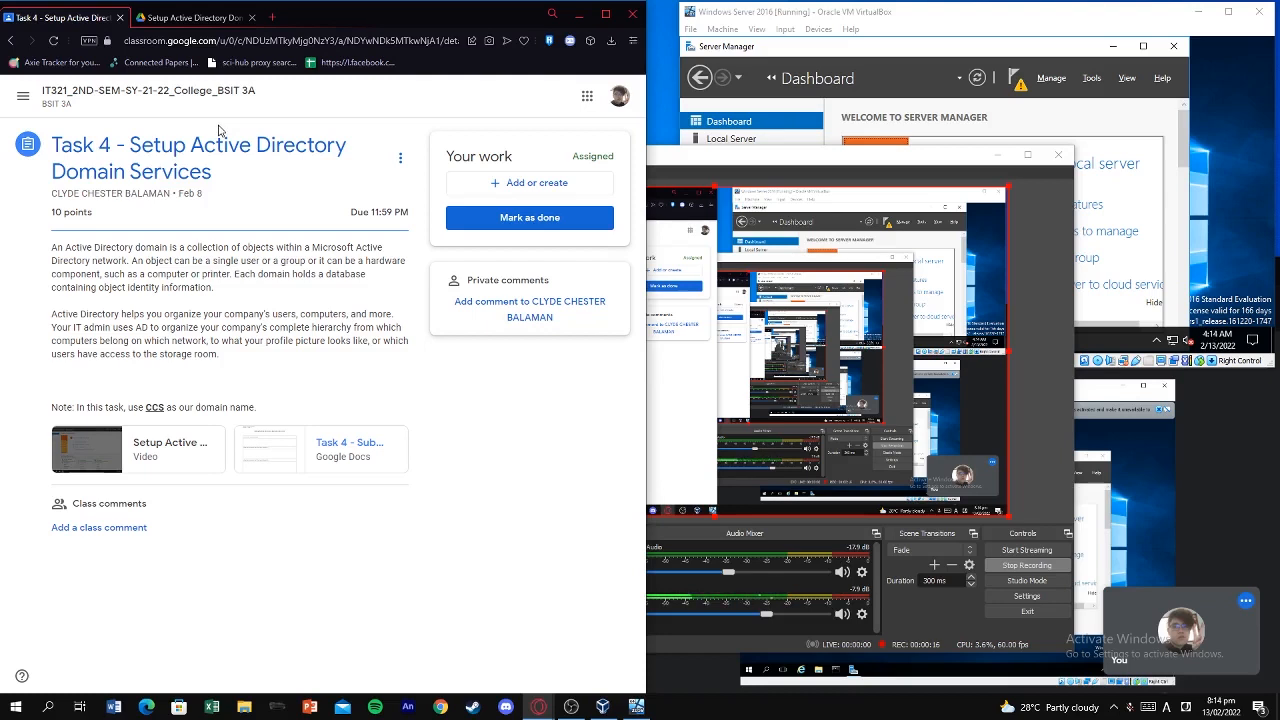
Switch to the 'Setup Active Directory' tab showing the 9:55 Drive tutorial video.
click(195, 17)
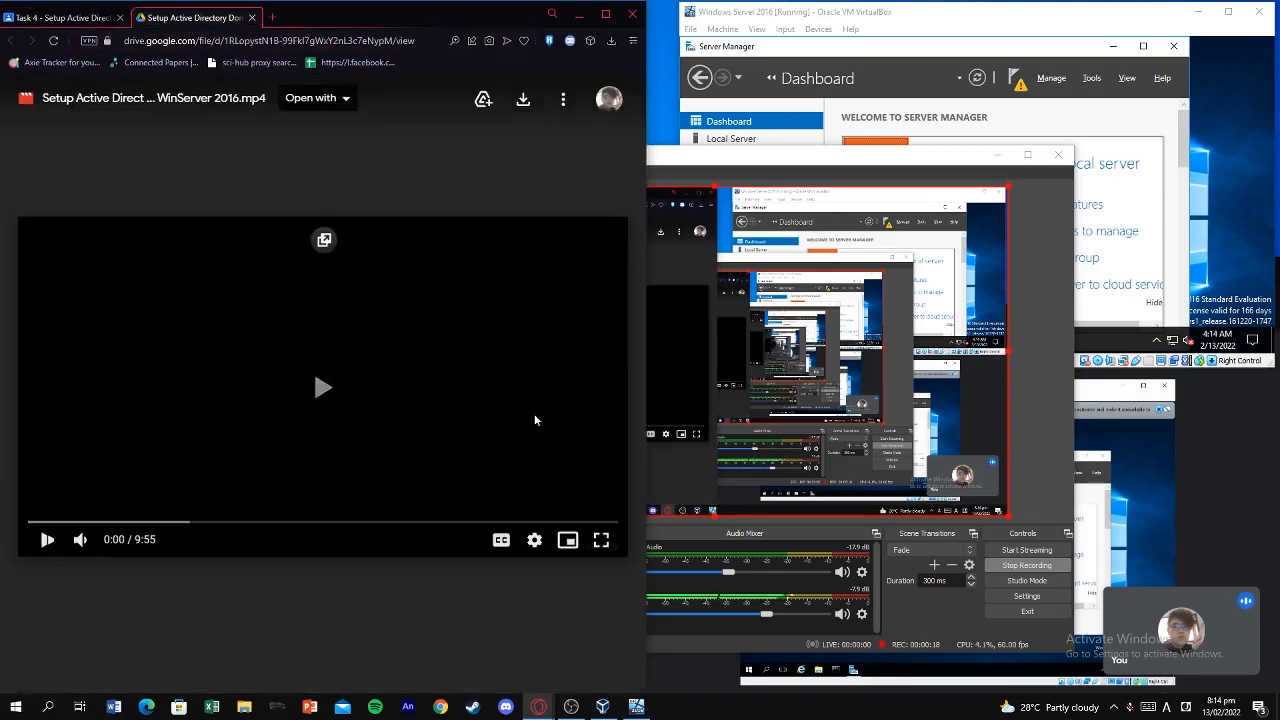
Play the tutorial with adjusted volume beside a widened, focused Windows Server VM window.
click(998, 155)
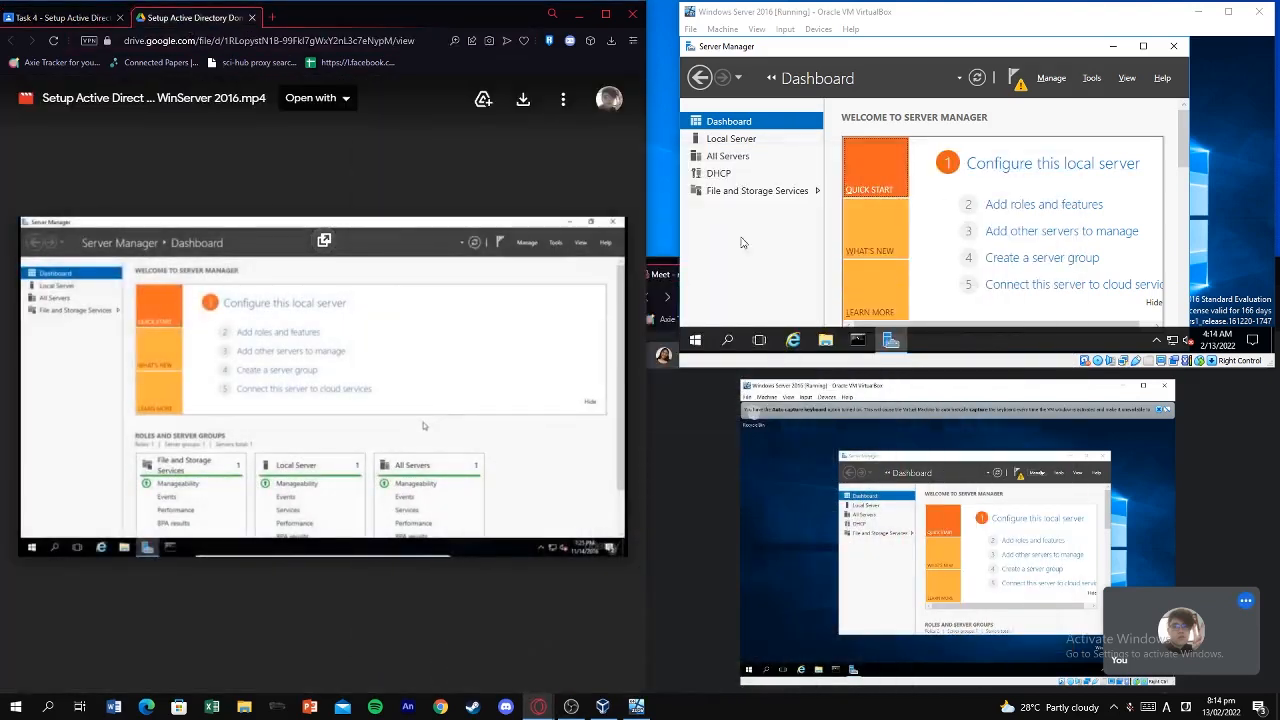
drag(678, 216, 644, 216)
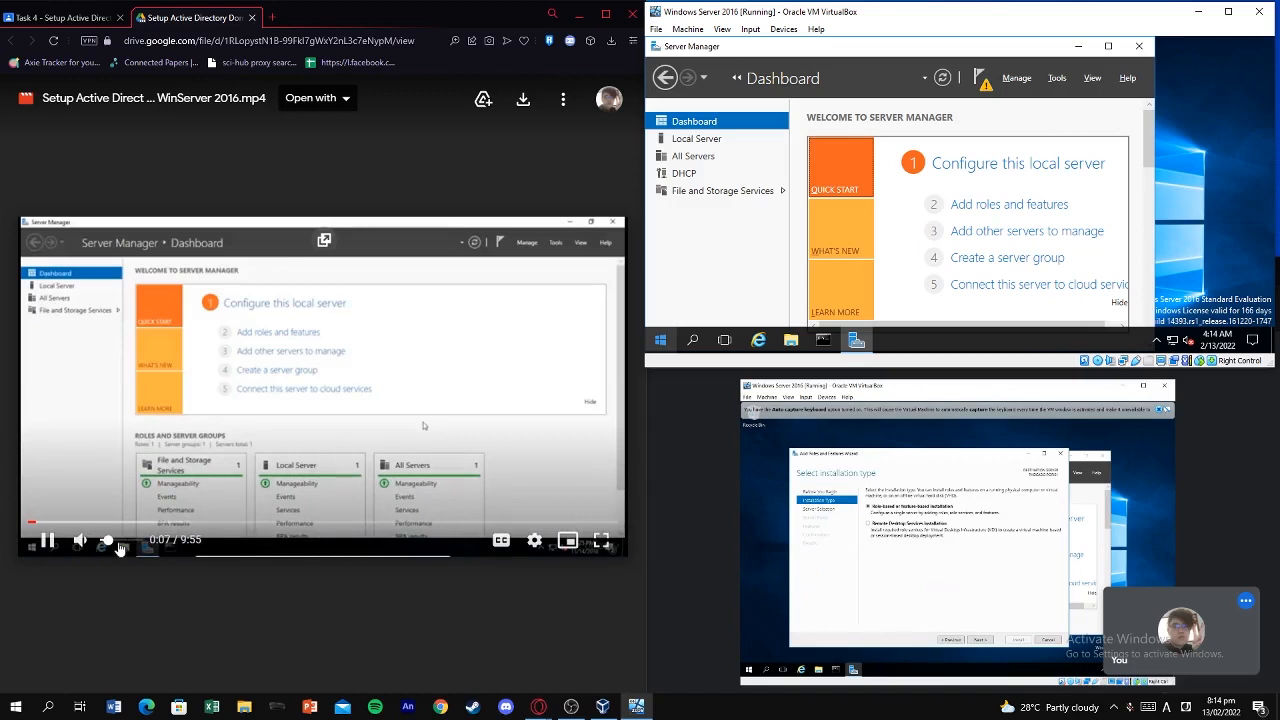
drag(119, 546, 119, 547)
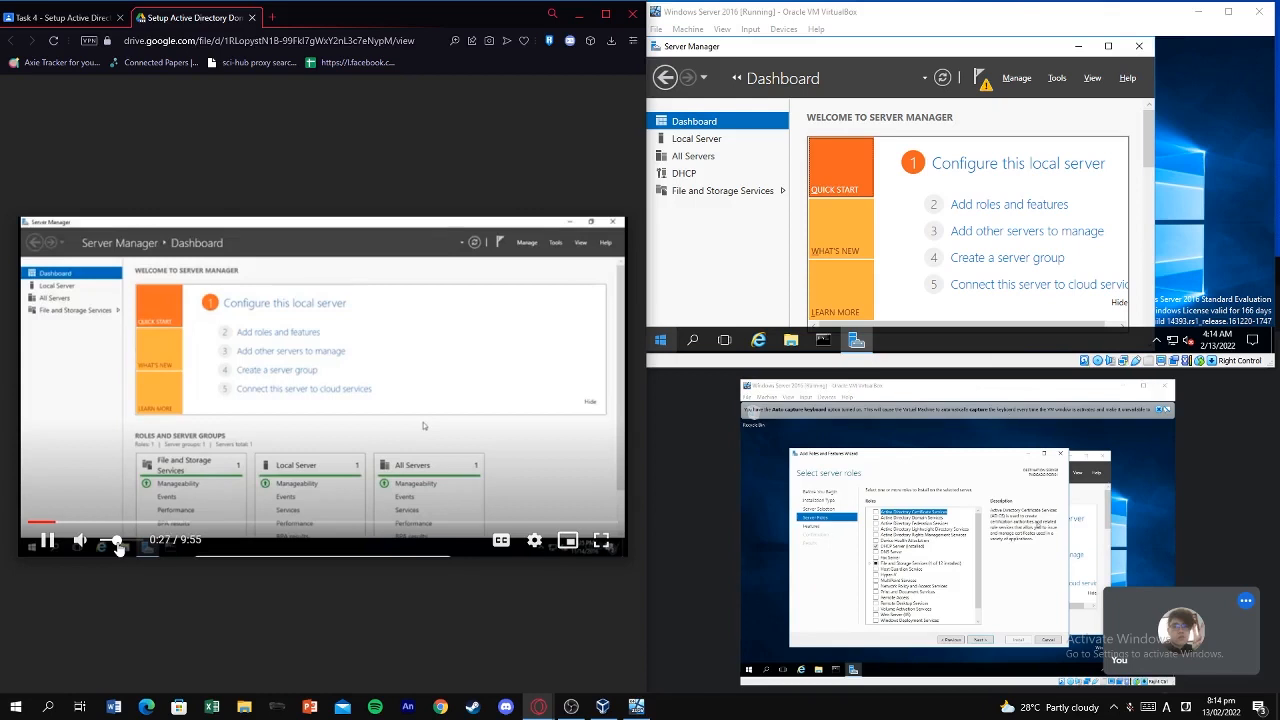
click(778, 272)
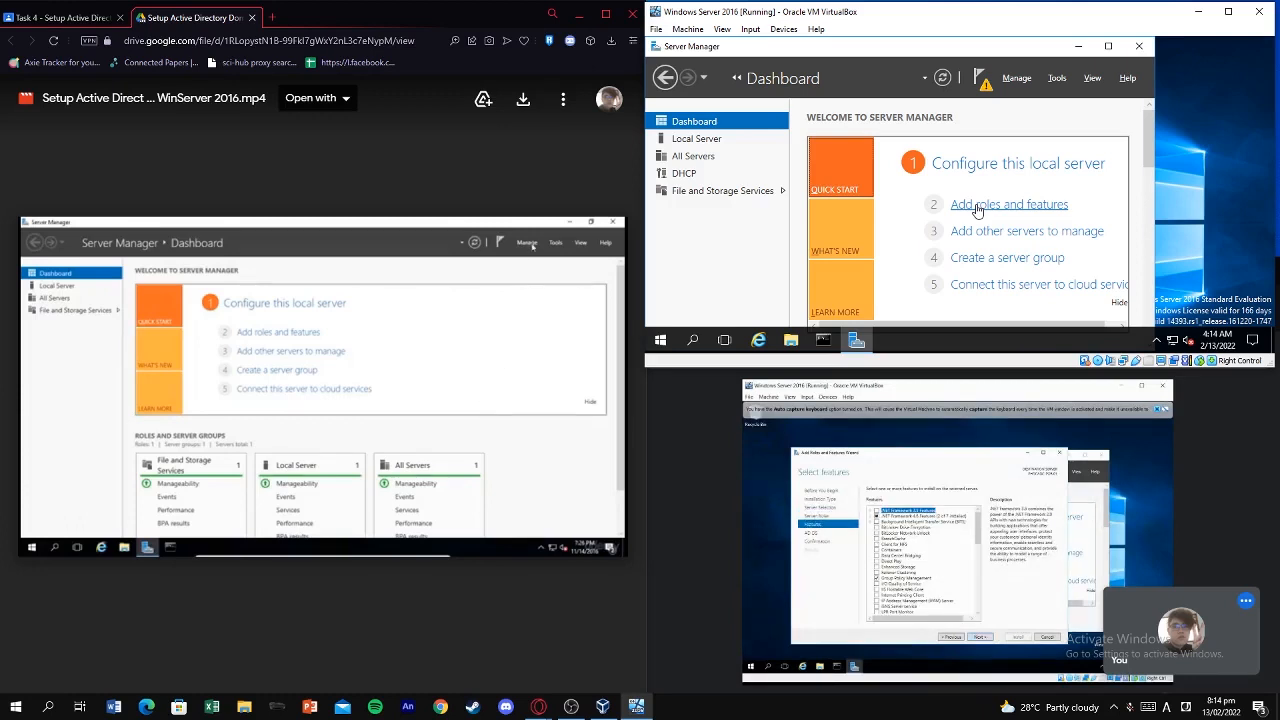
Launch Add Roles and Features, advance to Installation Type, and maximize the wizard.
click(1016, 78)
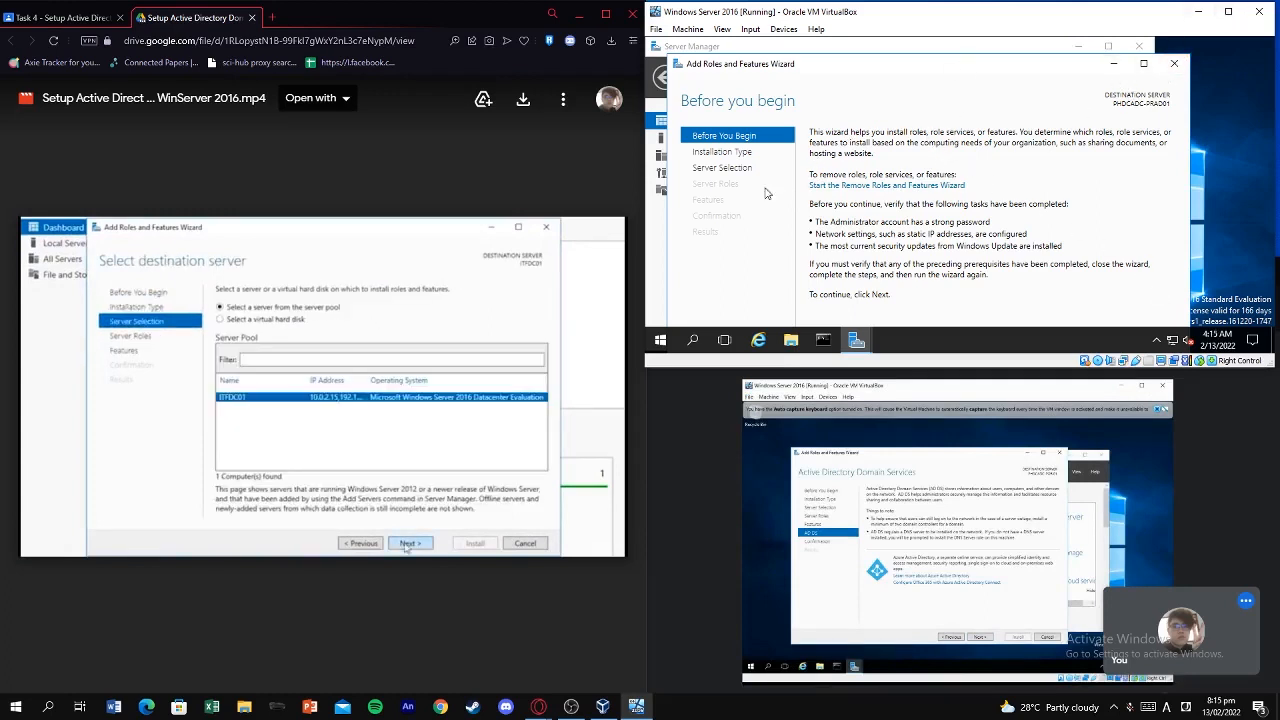
click(489, 349)
click(552, 286)
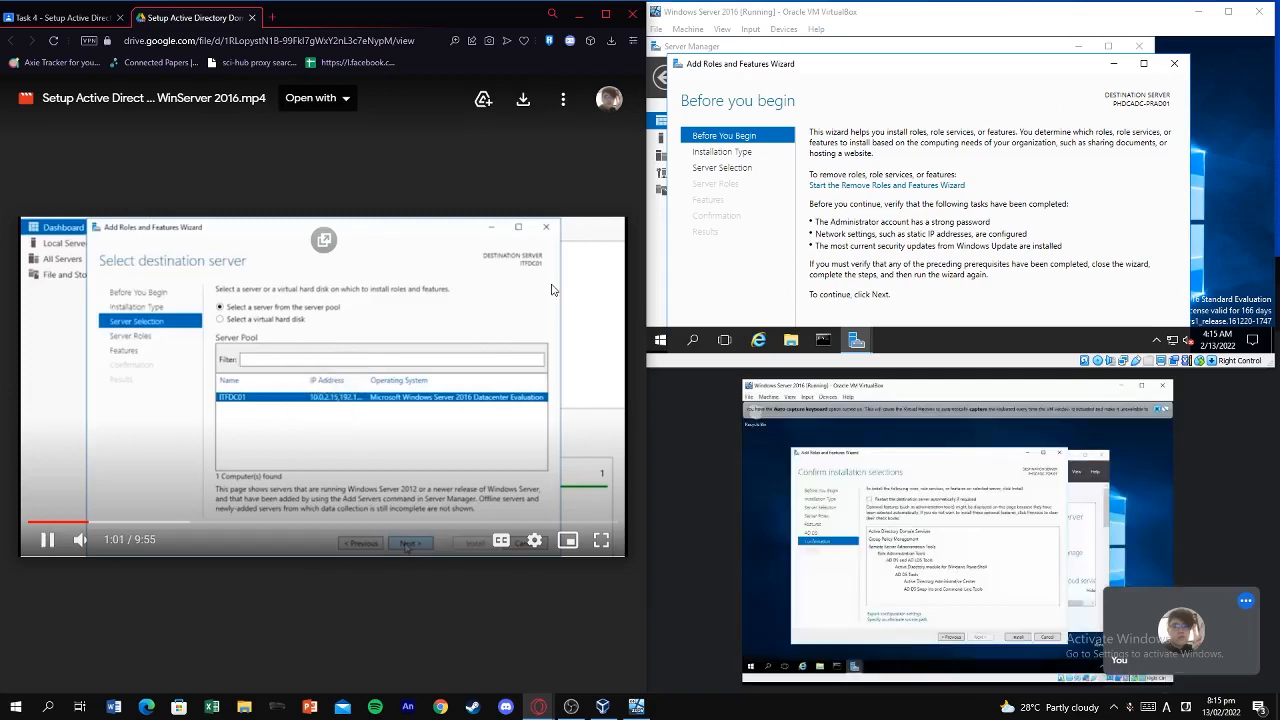
key(Left)
click(750, 155)
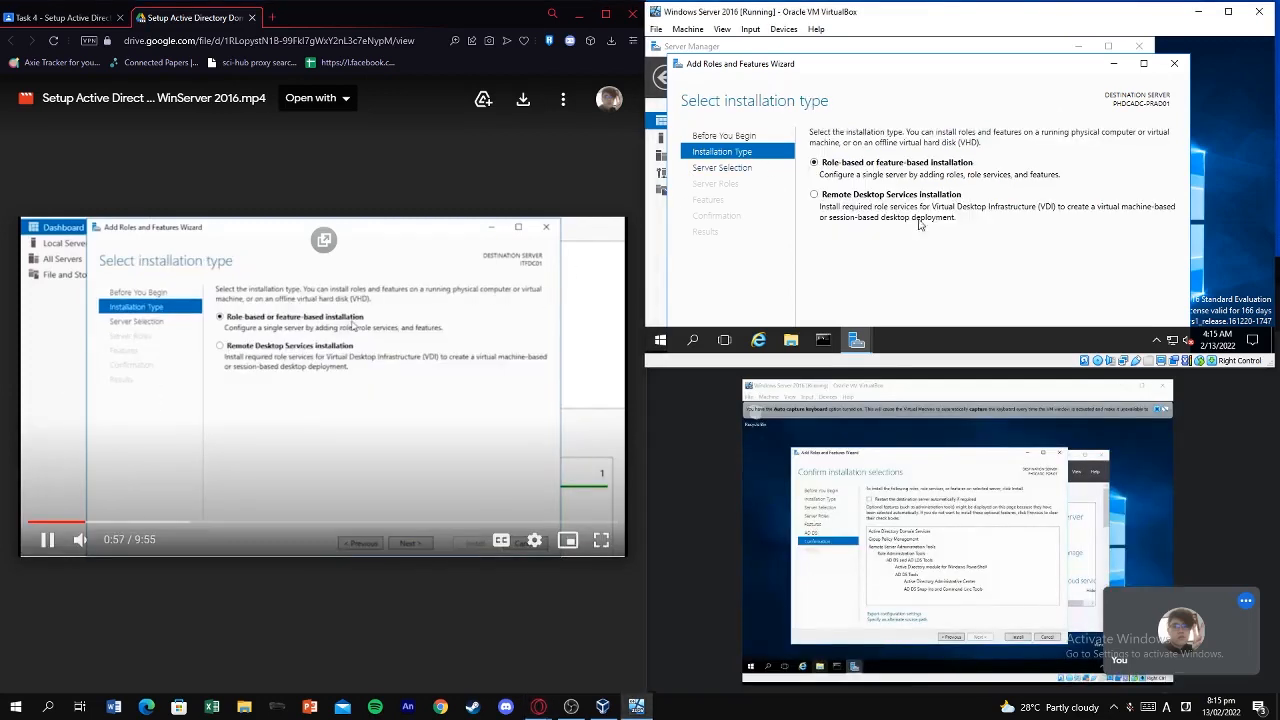
double_click(992, 63)
Reposition and enlarge the VM window so the wizard's navigation buttons are visible.
click(460, 357)
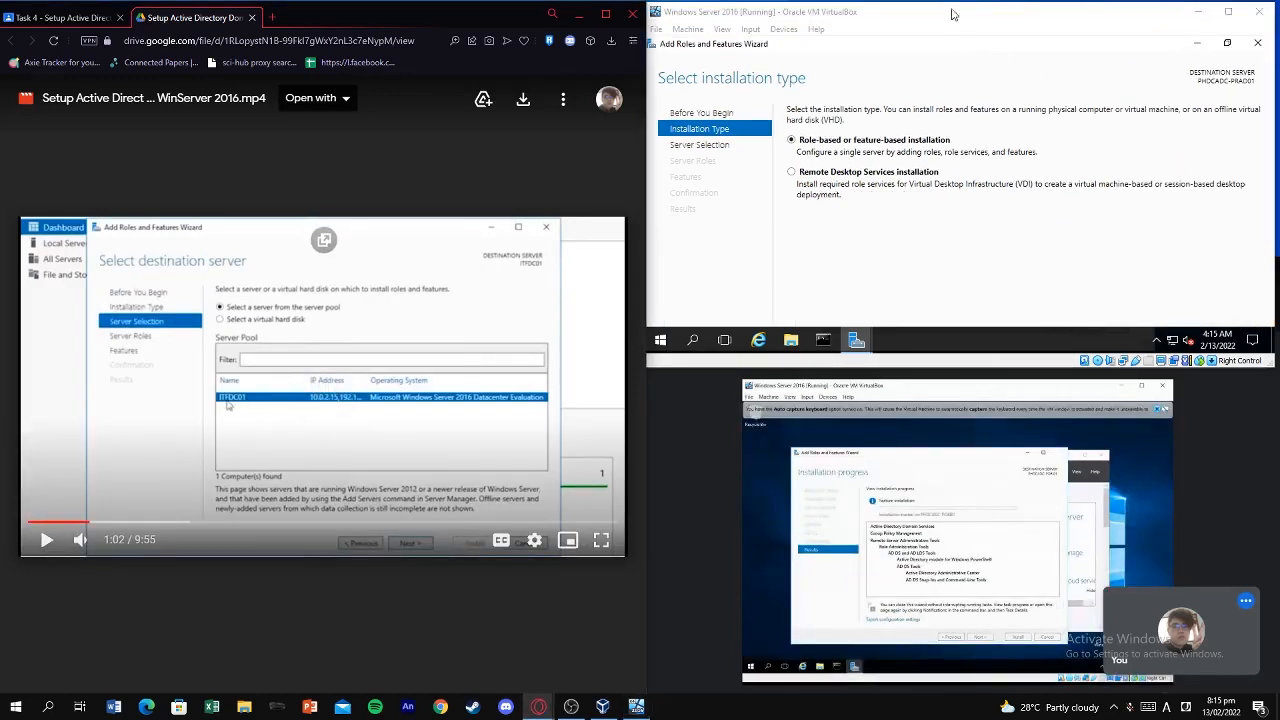
drag(952, 11, 879, 54)
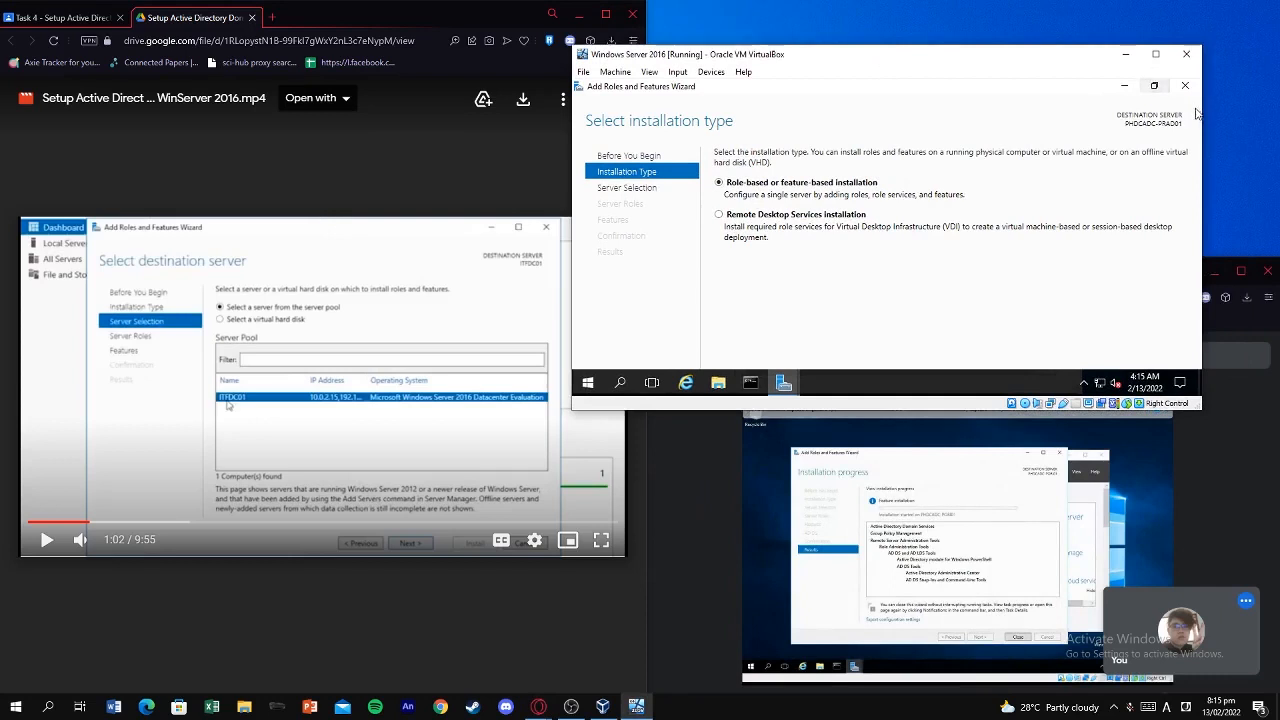
drag(938, 408, 950, 482)
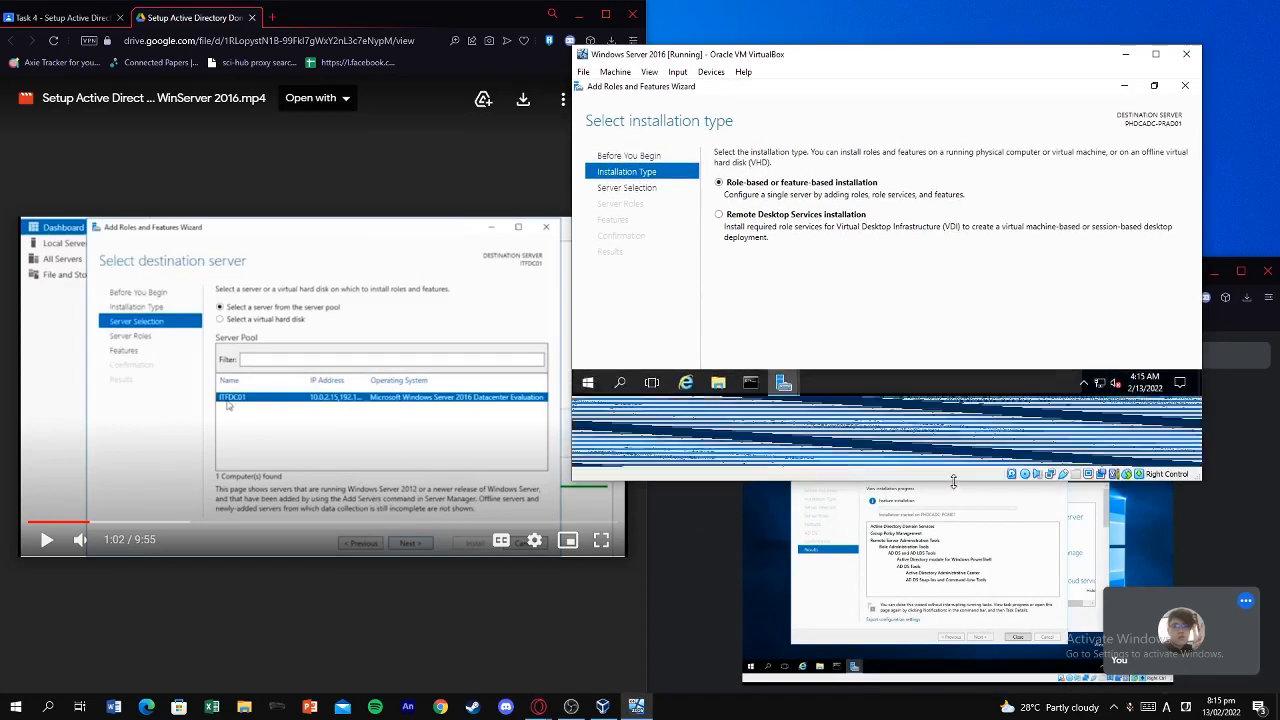
drag(951, 62, 1022, 22)
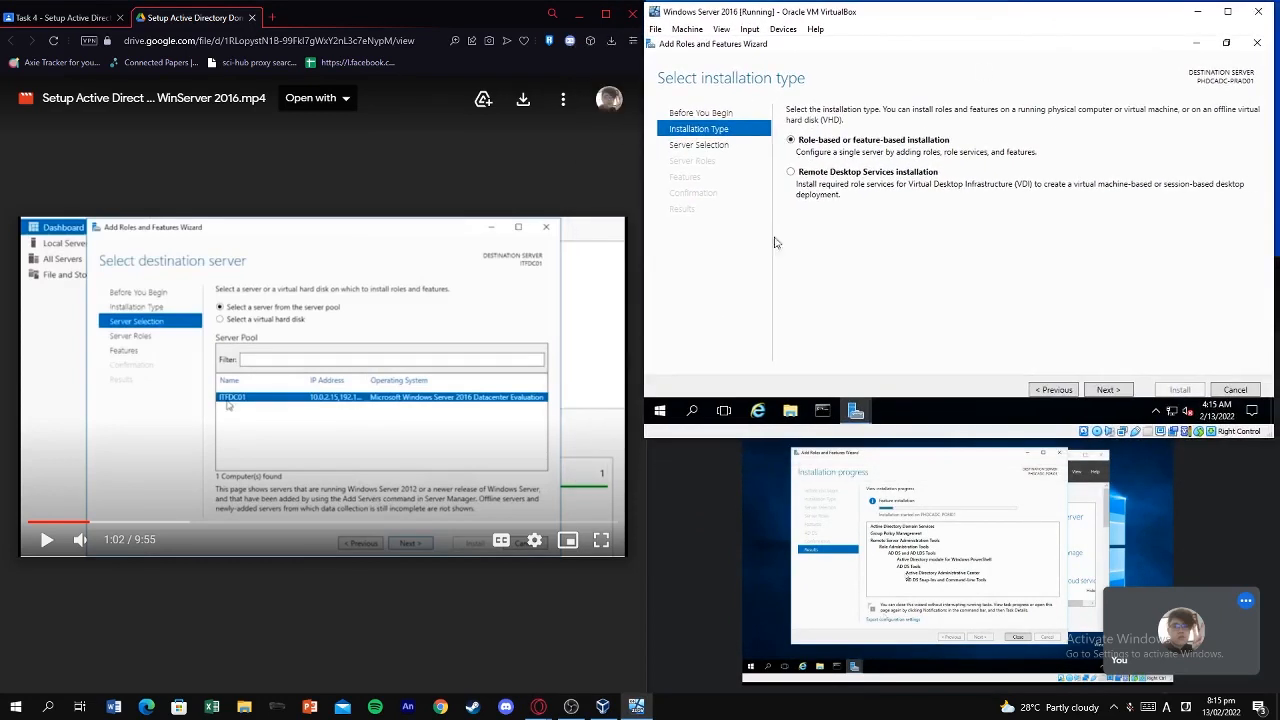
click(520, 315)
click(973, 167)
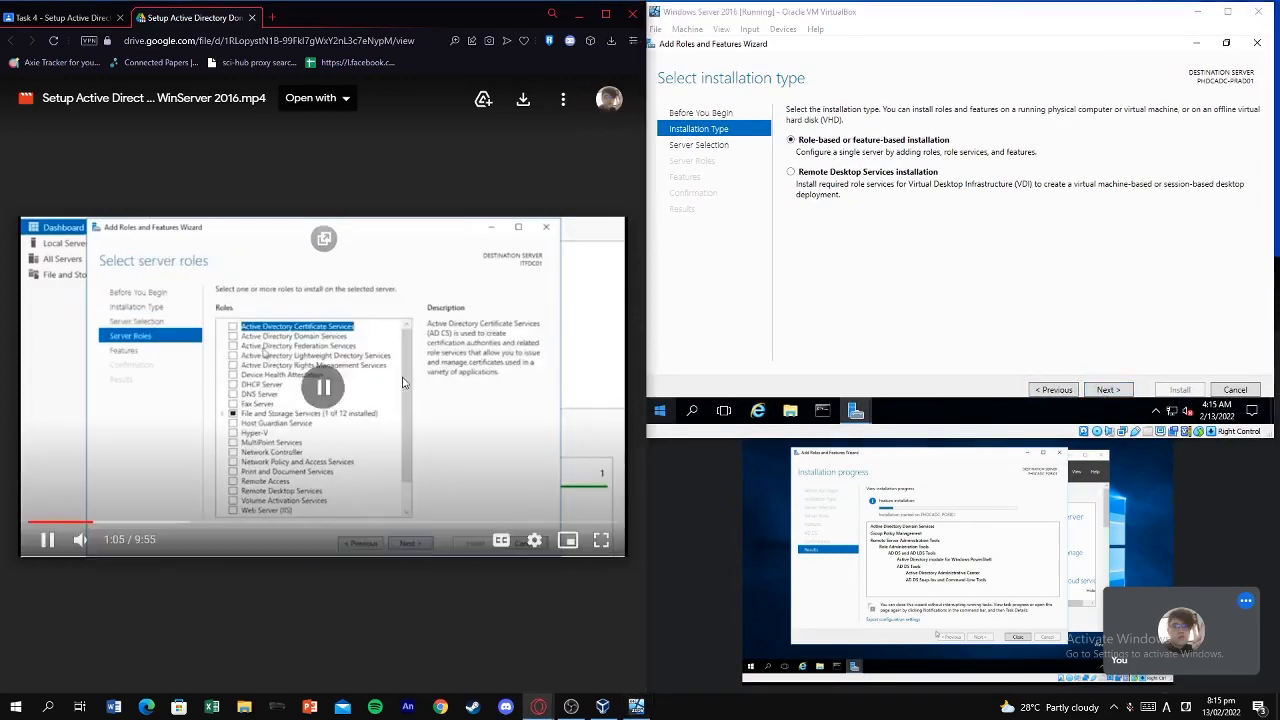
Advance past Server Selection with the local server chosen to reach the Server Roles page.
click(403, 383)
key(Left)
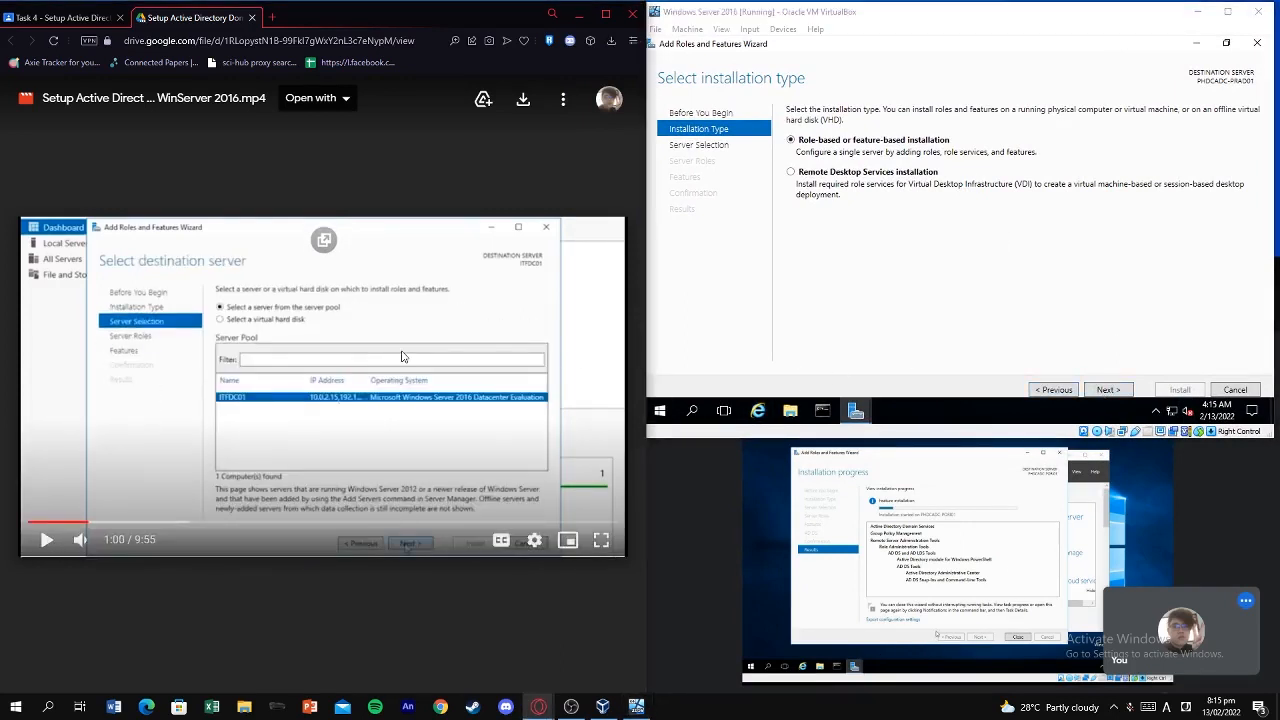
click(1107, 389)
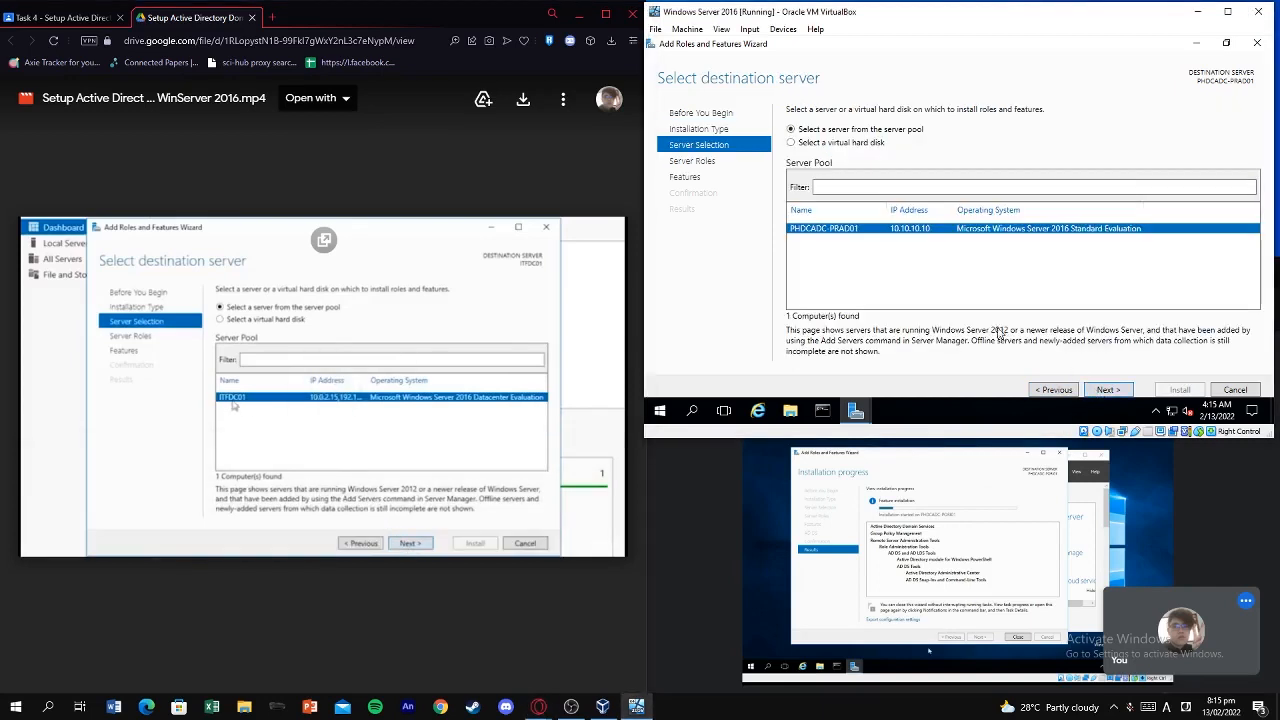
click(336, 316)
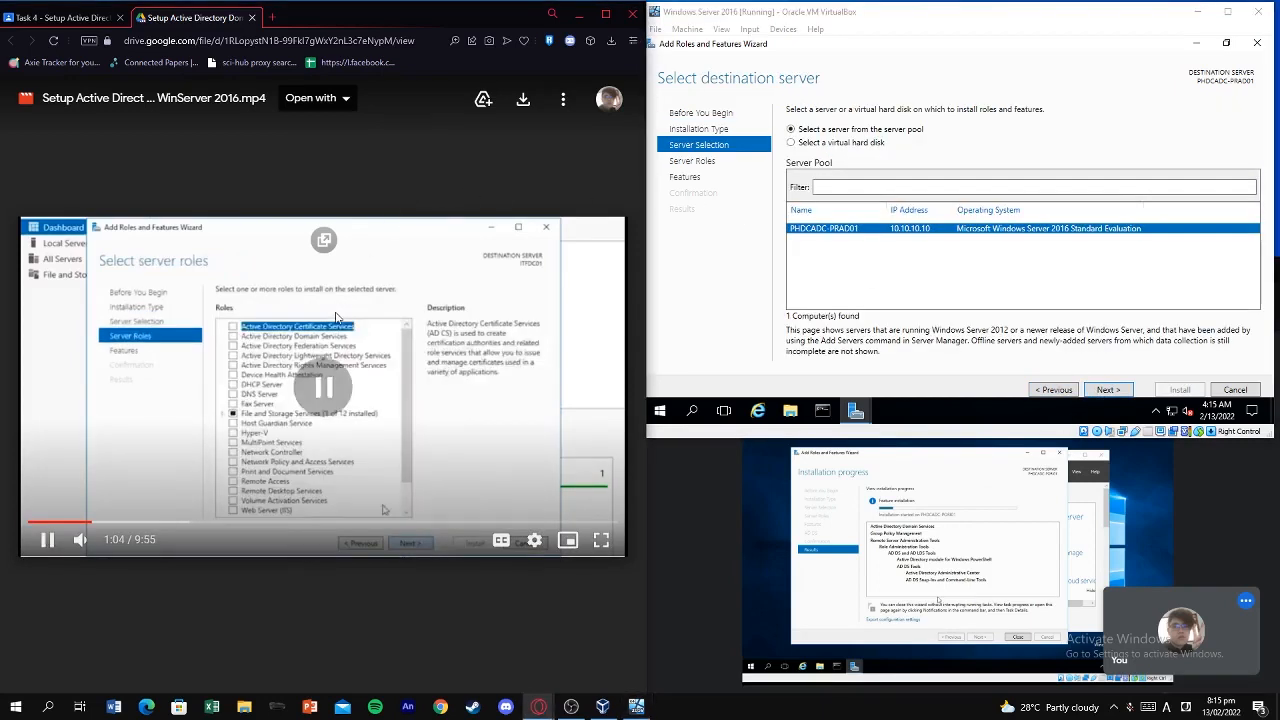
click(336, 316)
key(Left)
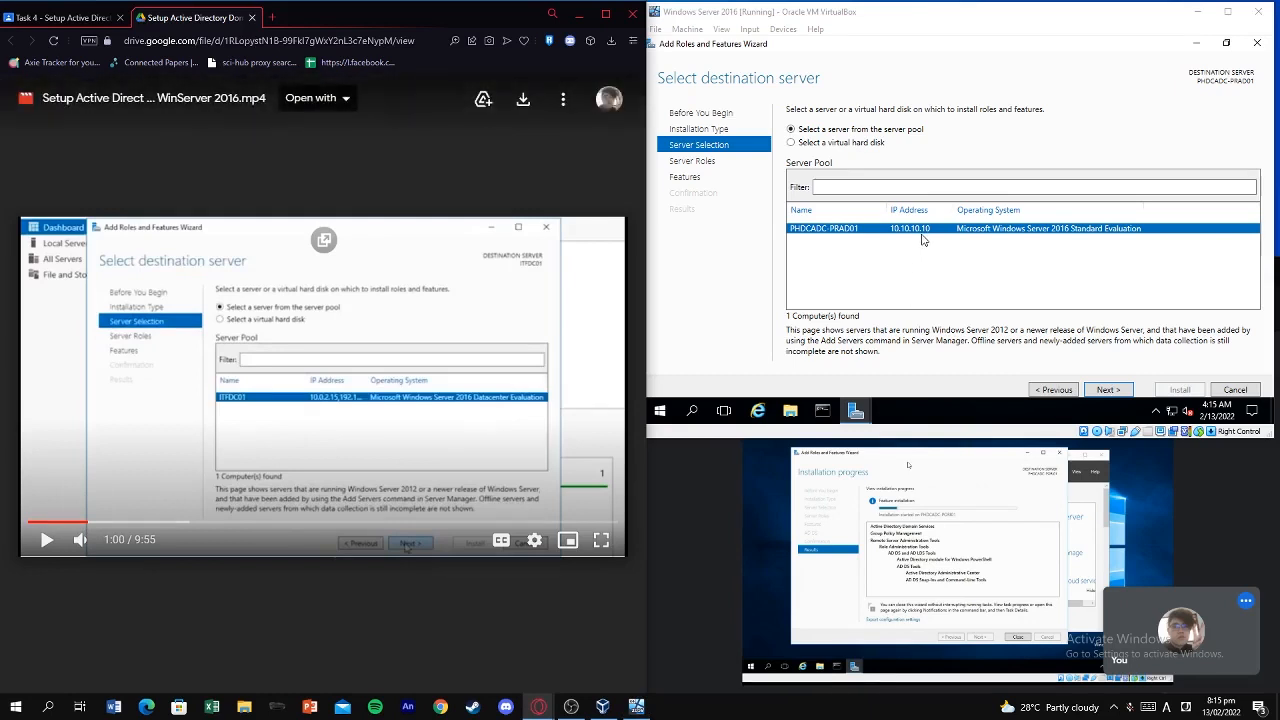
click(414, 300)
click(1108, 389)
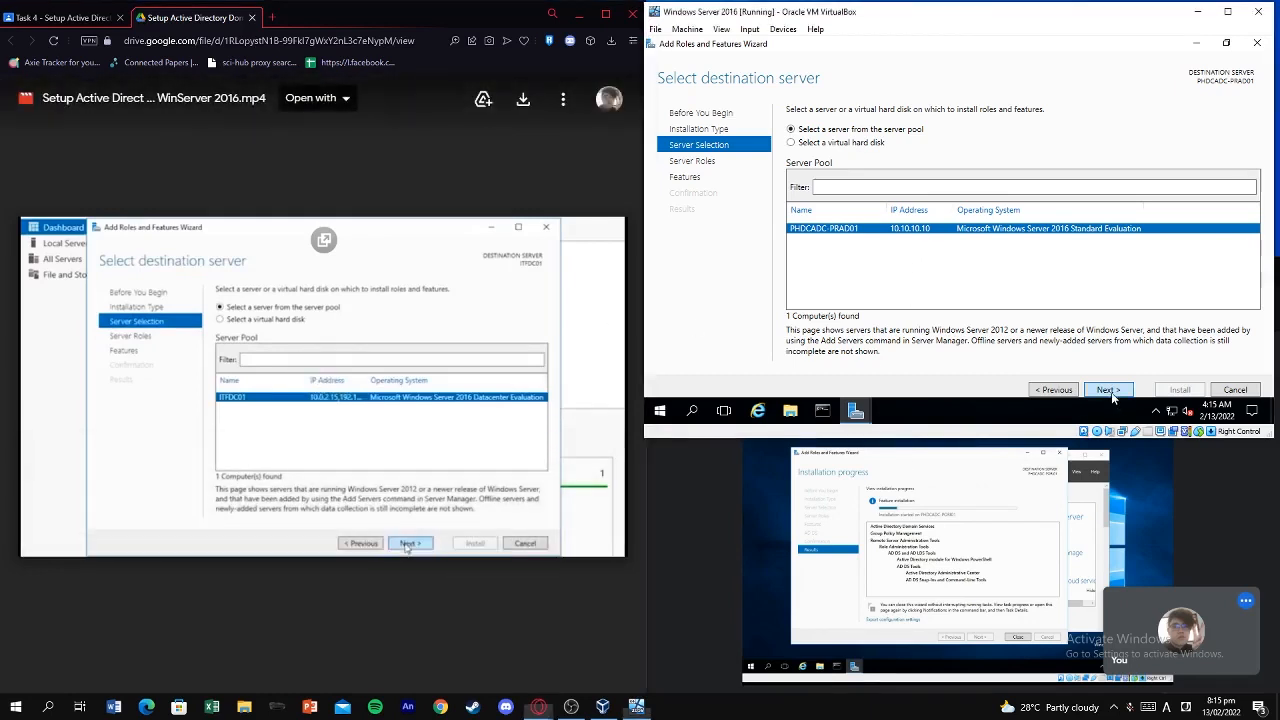
click(62, 18)
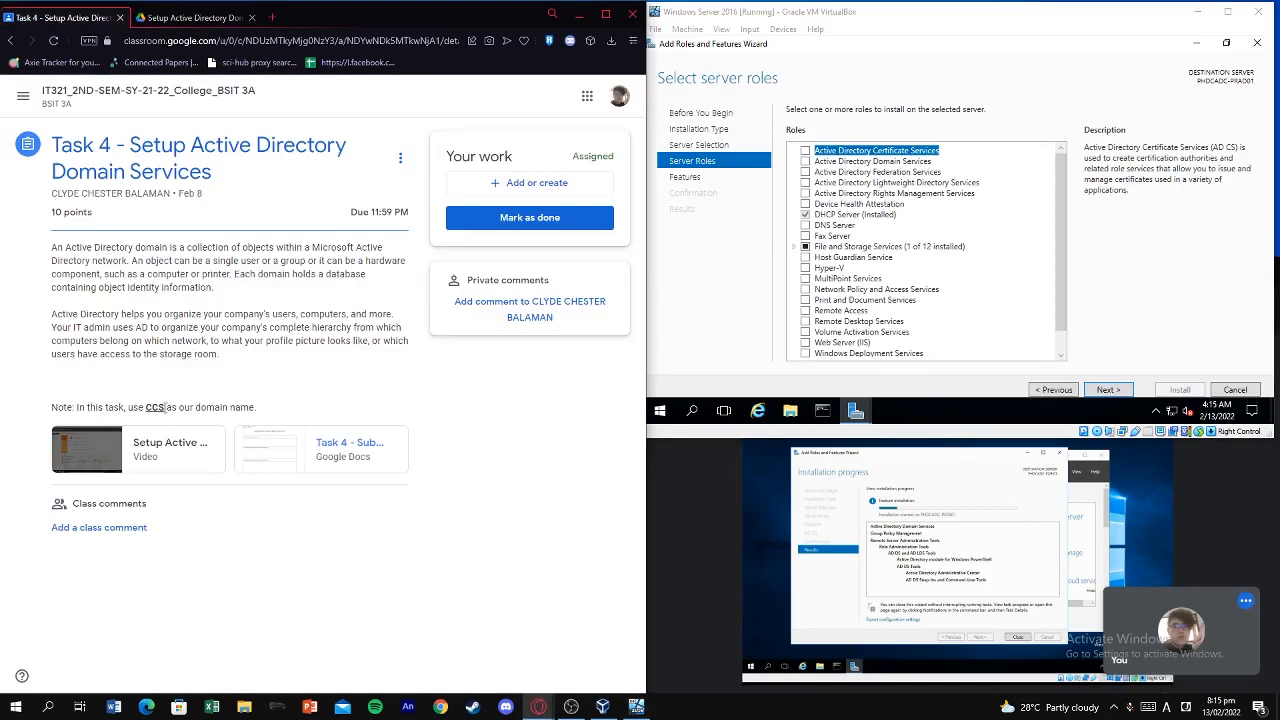
Check Active Directory Domain Services and accept its required management features.
click(195, 18)
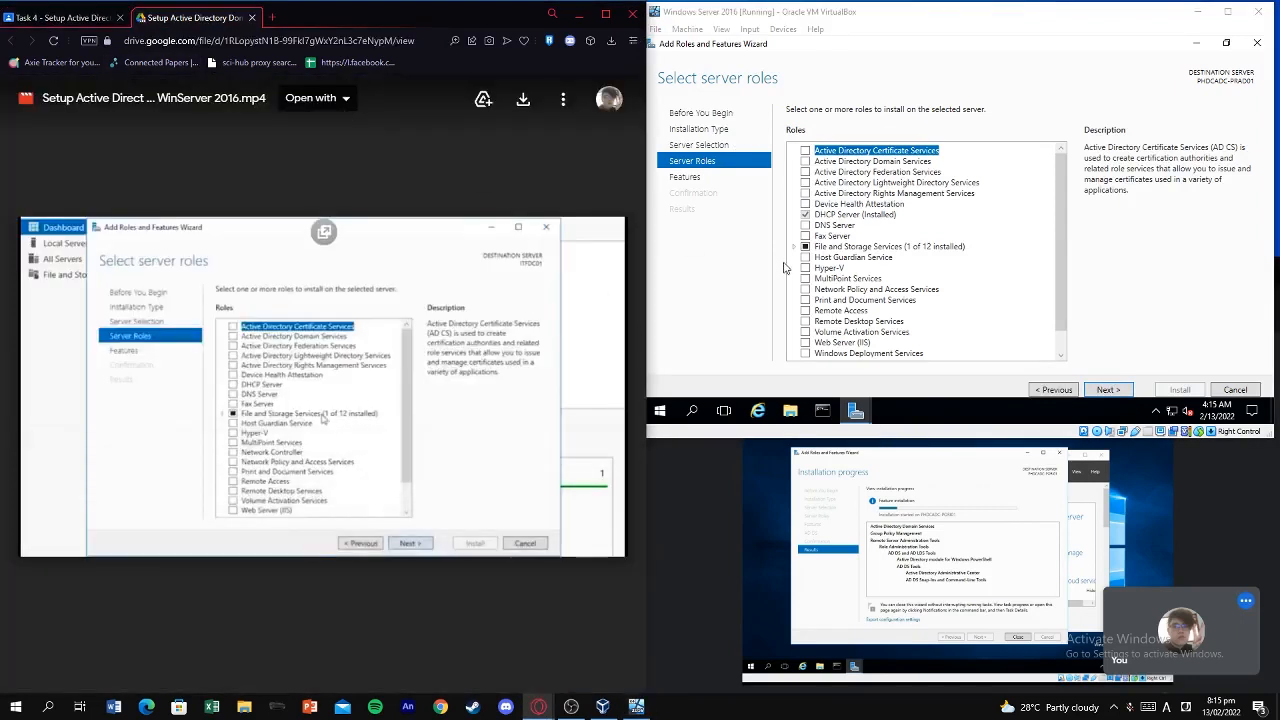
click(1061, 248)
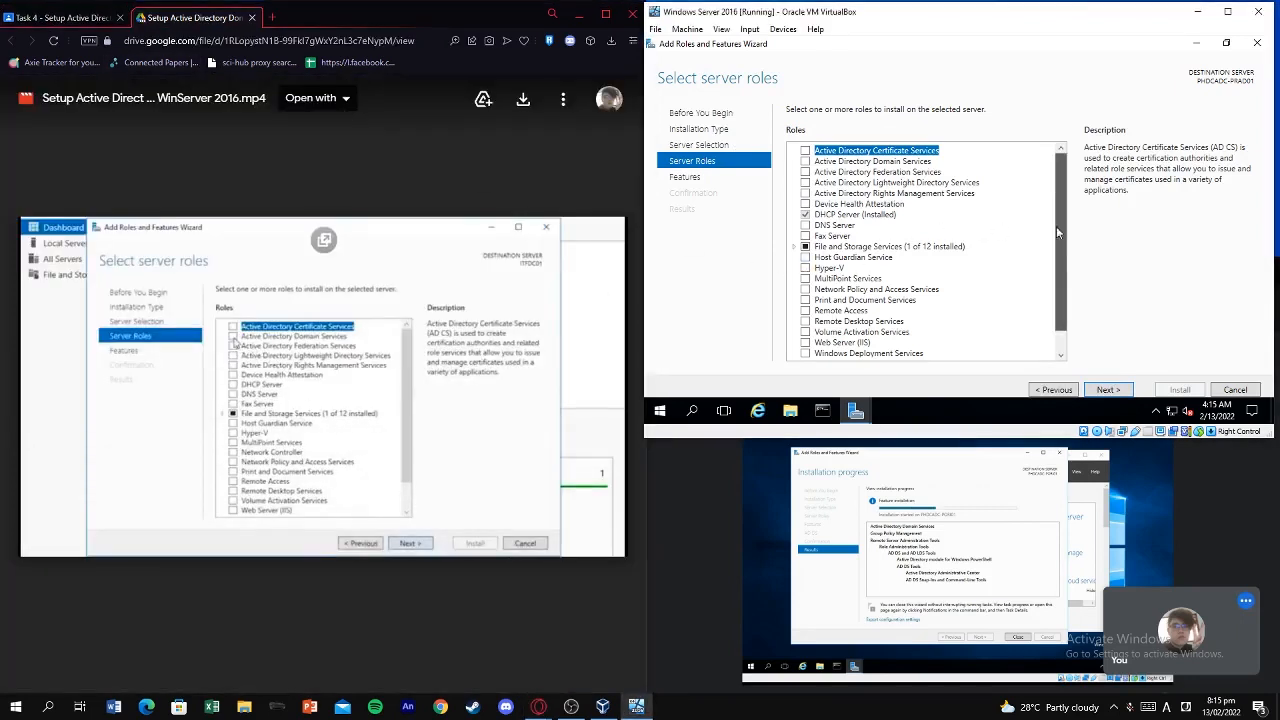
click(910, 163)
click(397, 307)
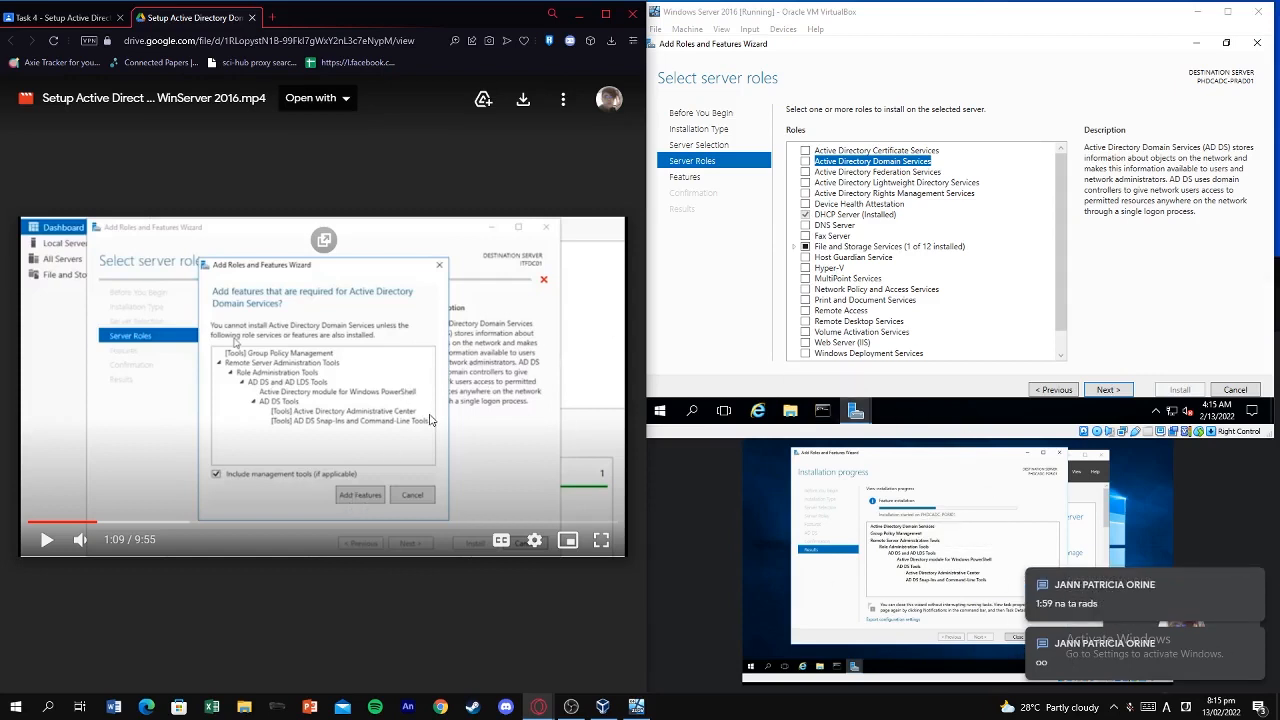
key(Left)
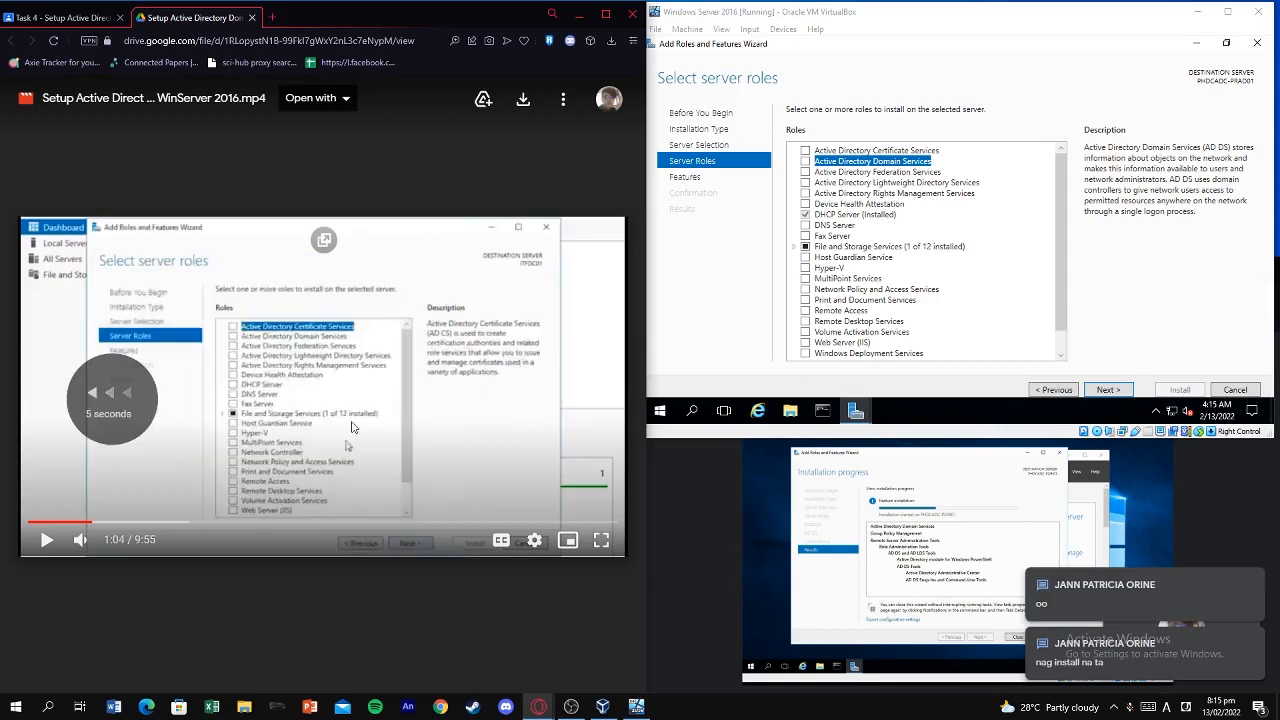
key(space)
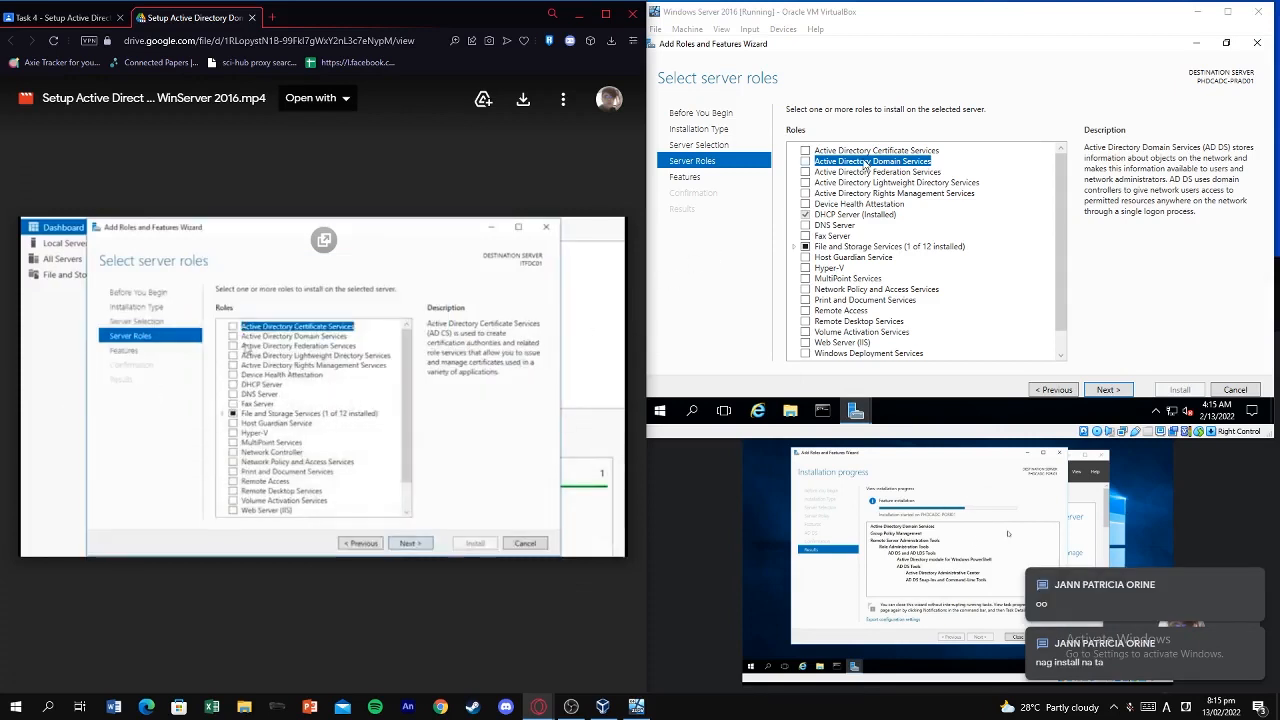
click(805, 161)
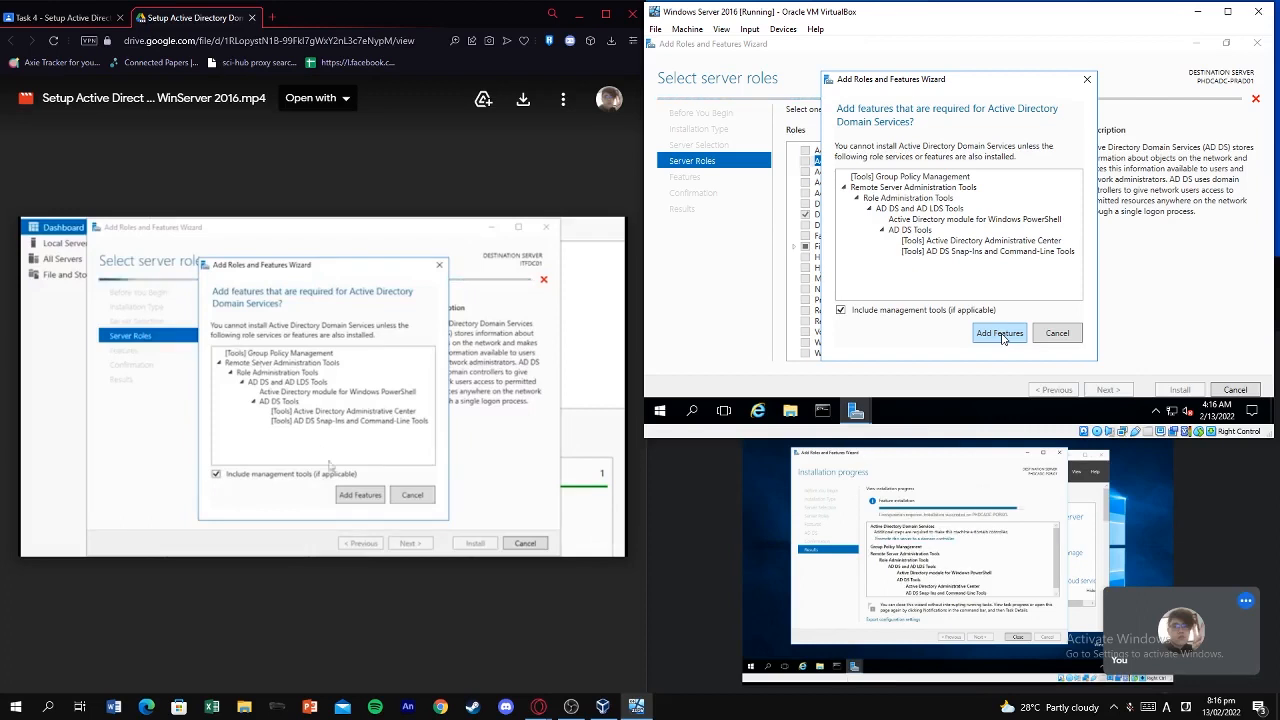
click(1000, 334)
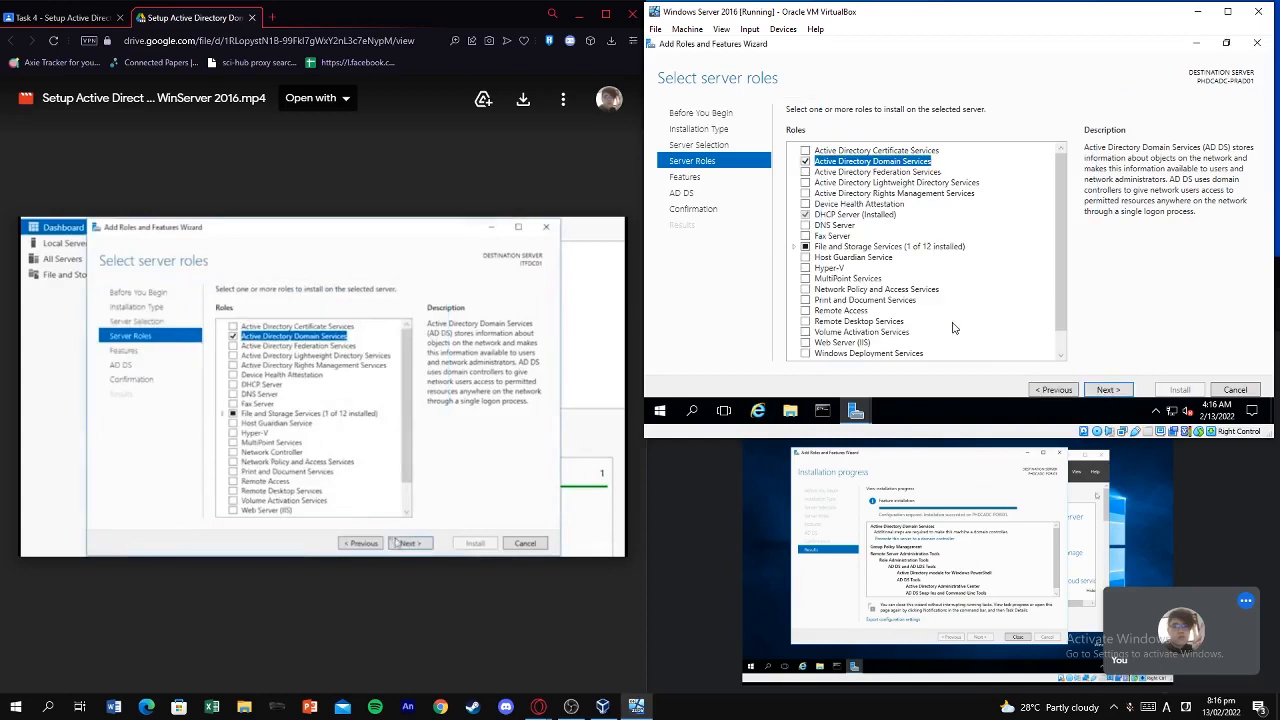
Move past the Features and AD DS pages and install AD DS with its management tools.
click(1108, 390)
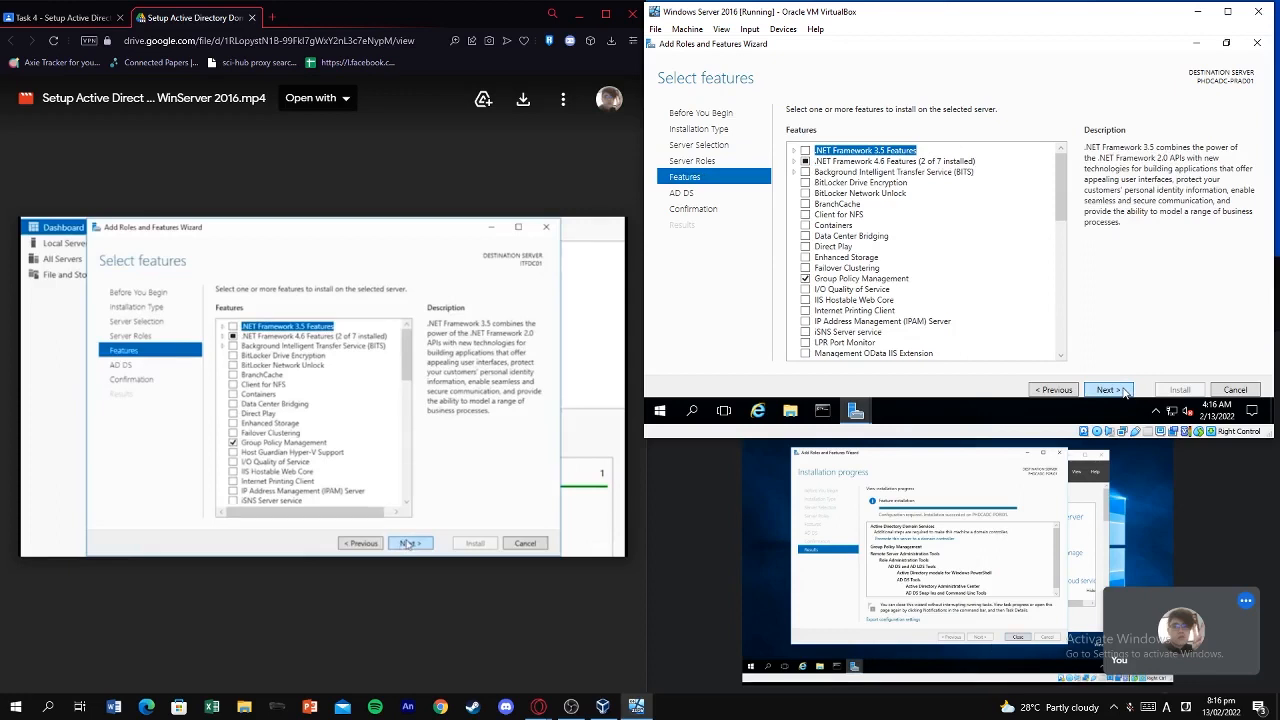
click(1125, 392)
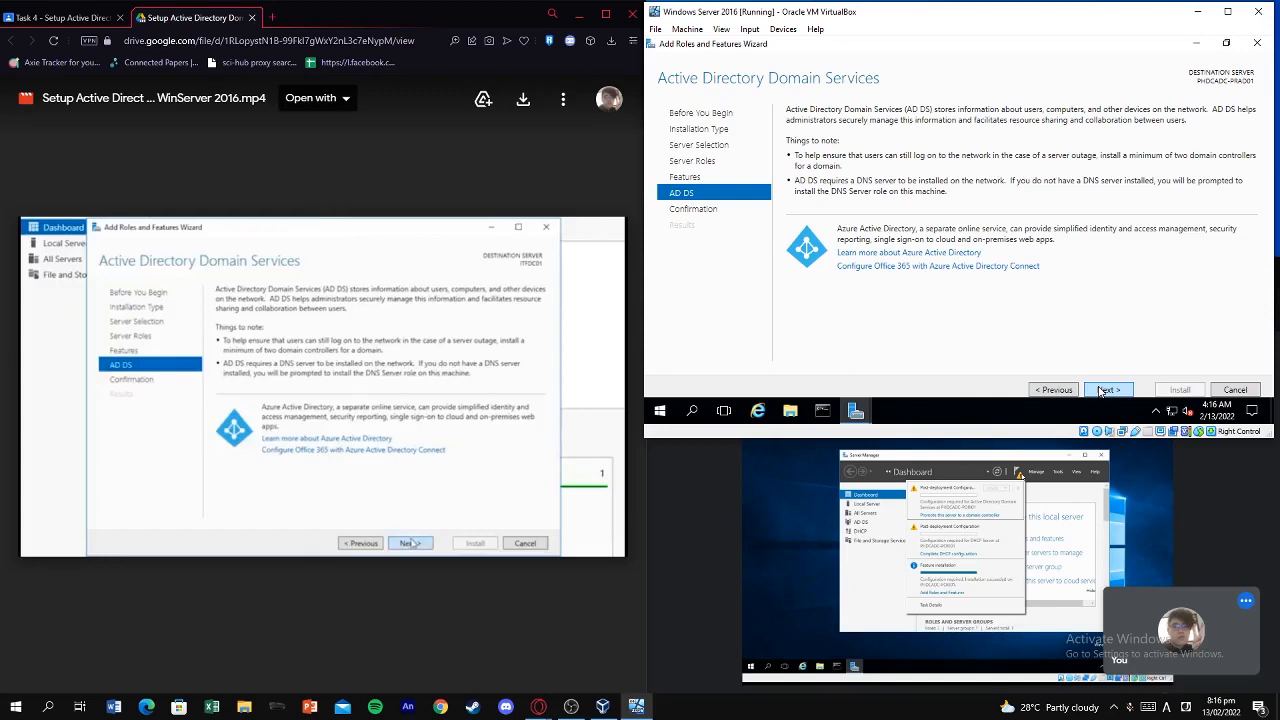
click(1106, 390)
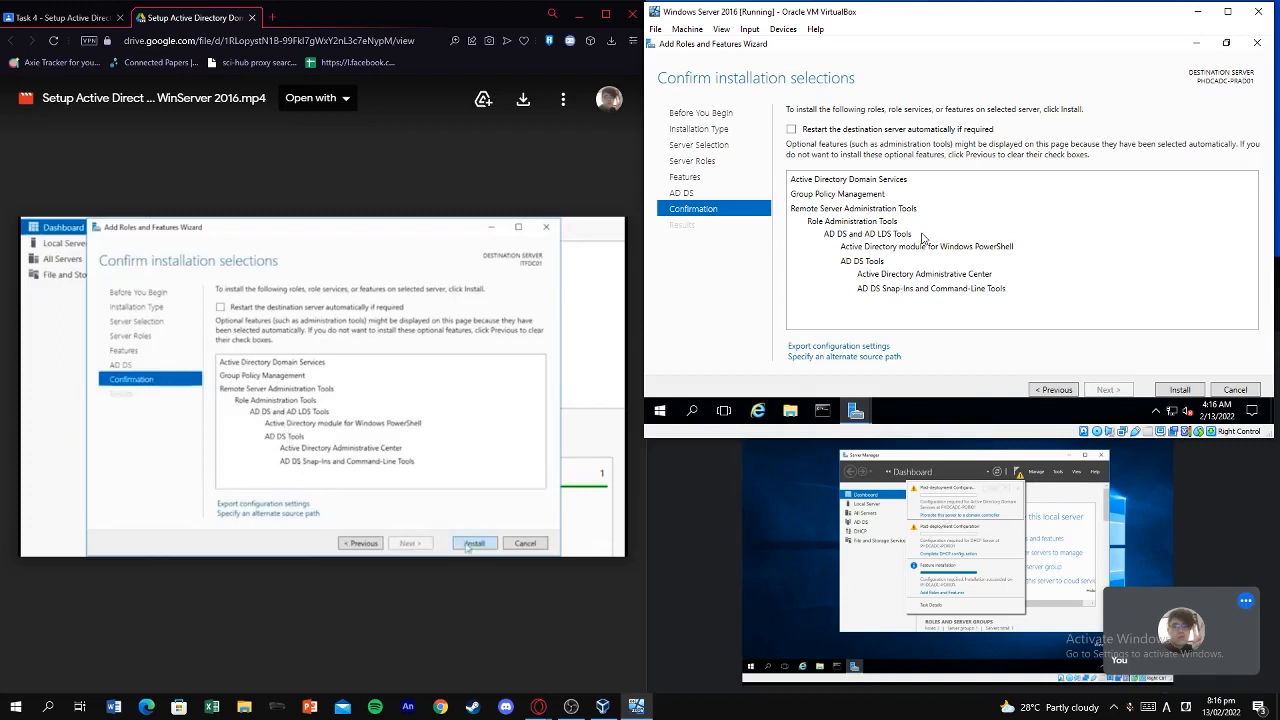
click(1178, 390)
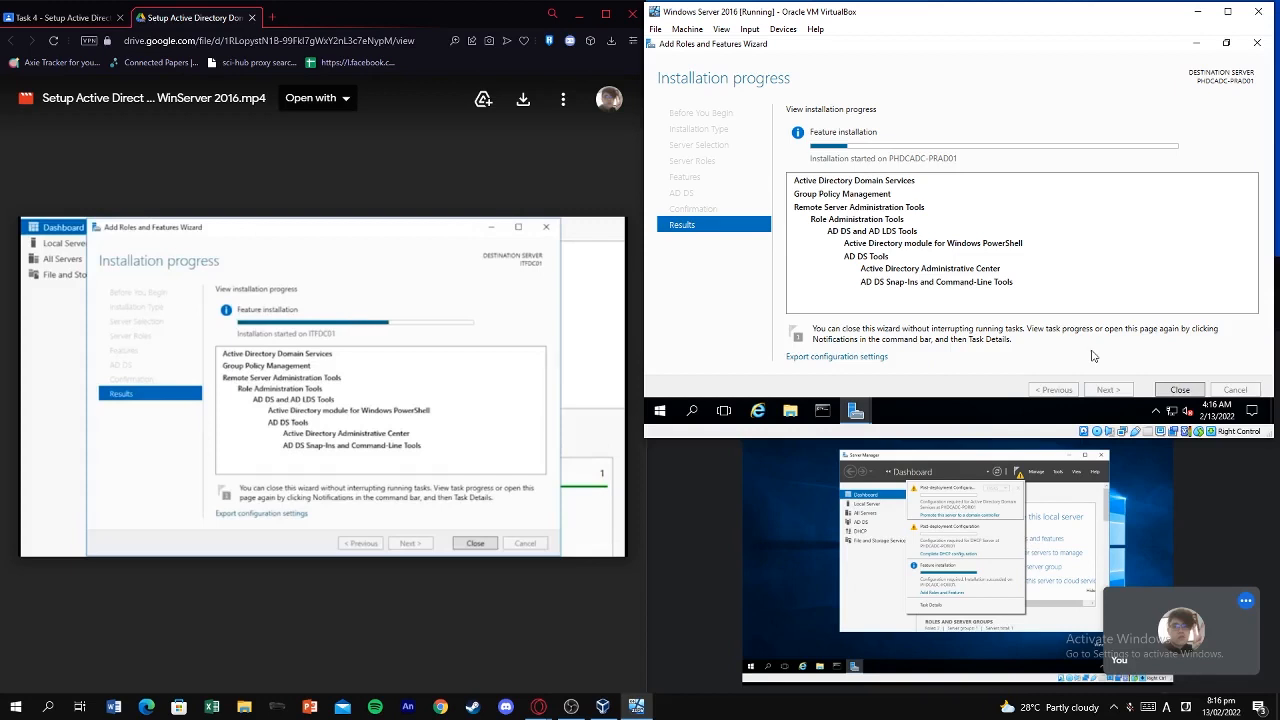
click(820, 508)
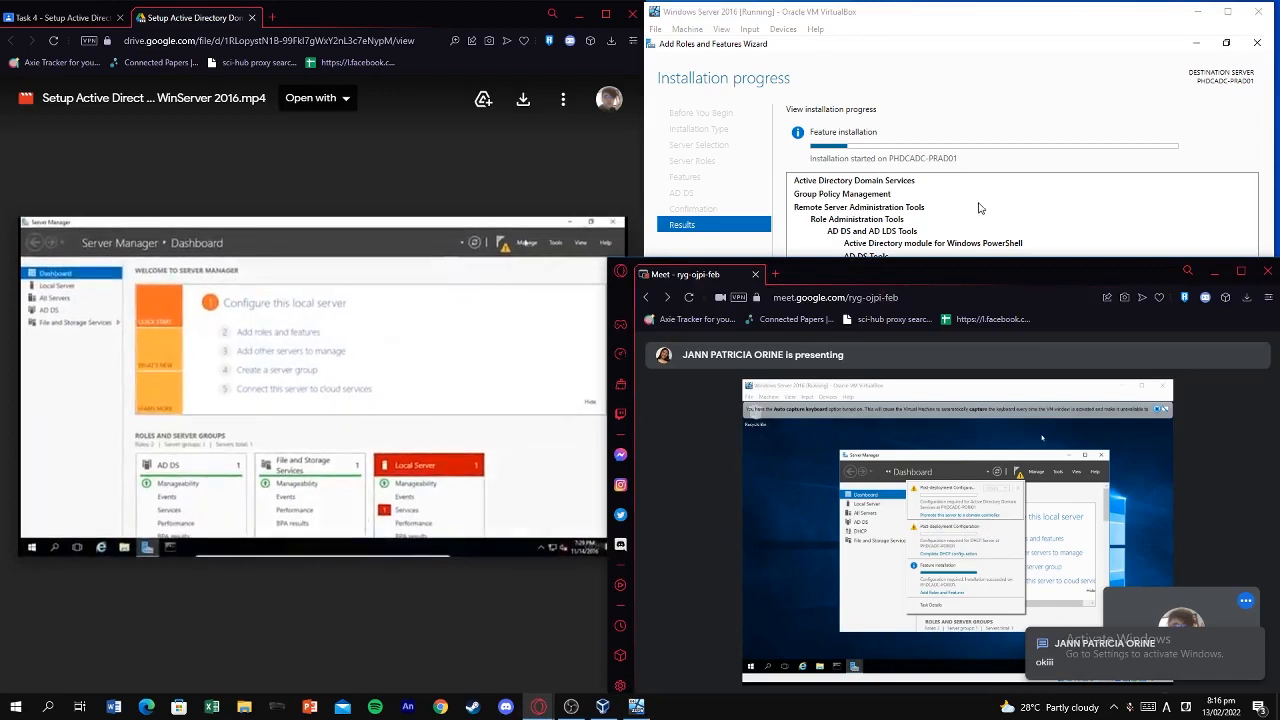
Wait with the VM in front until the AD DS installation reports success.
click(320, 380)
click(910, 170)
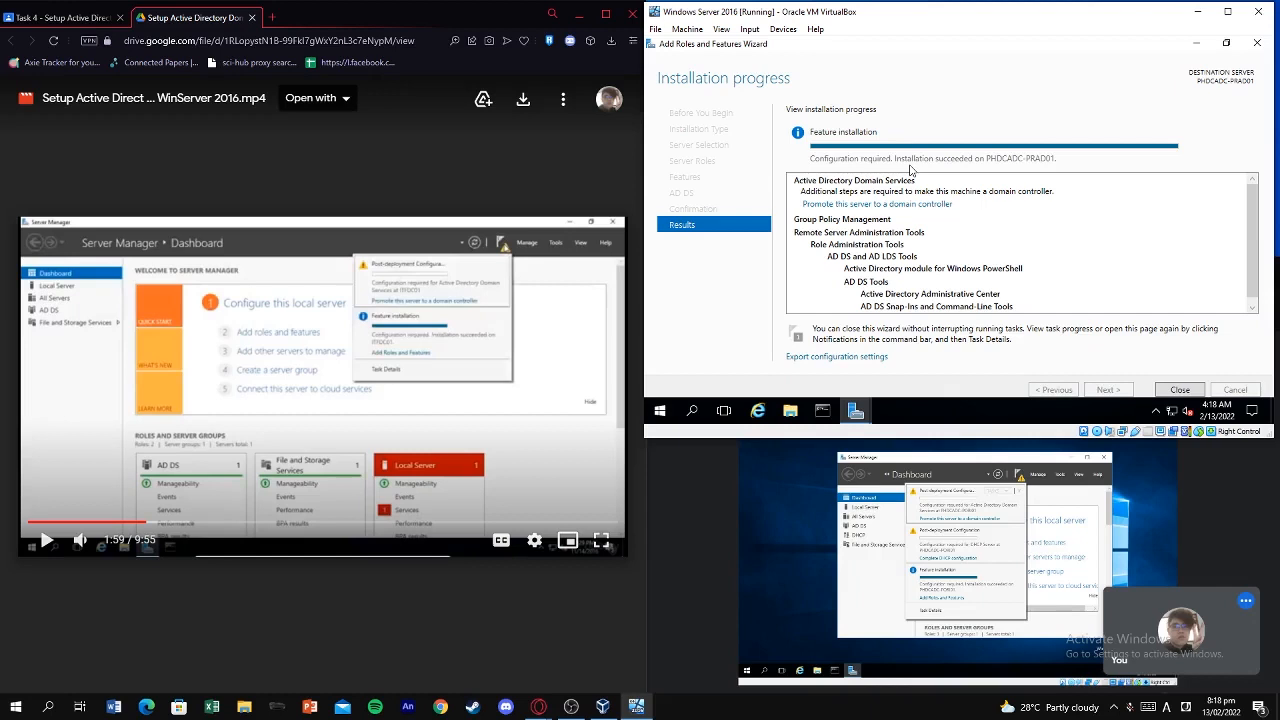
Close the finished wizard and show the pending AD DS and DHCP post-deployment notifications.
click(1180, 390)
click(482, 321)
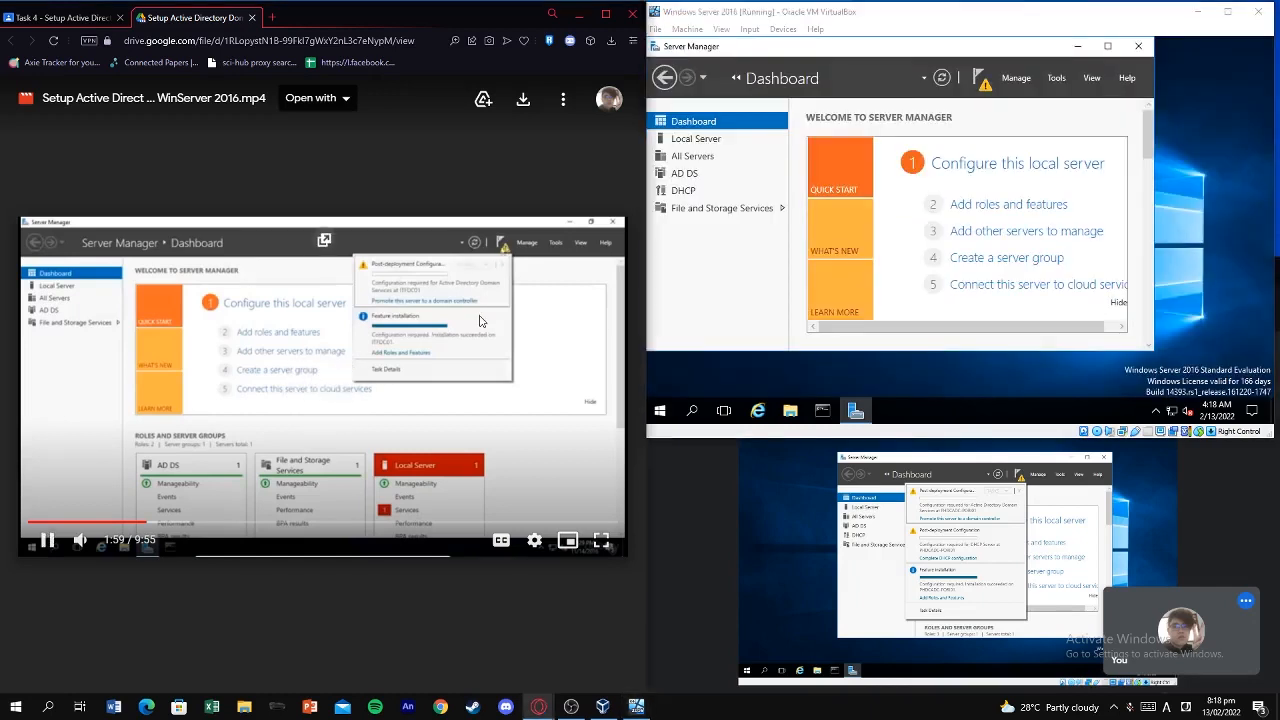
click(481, 321)
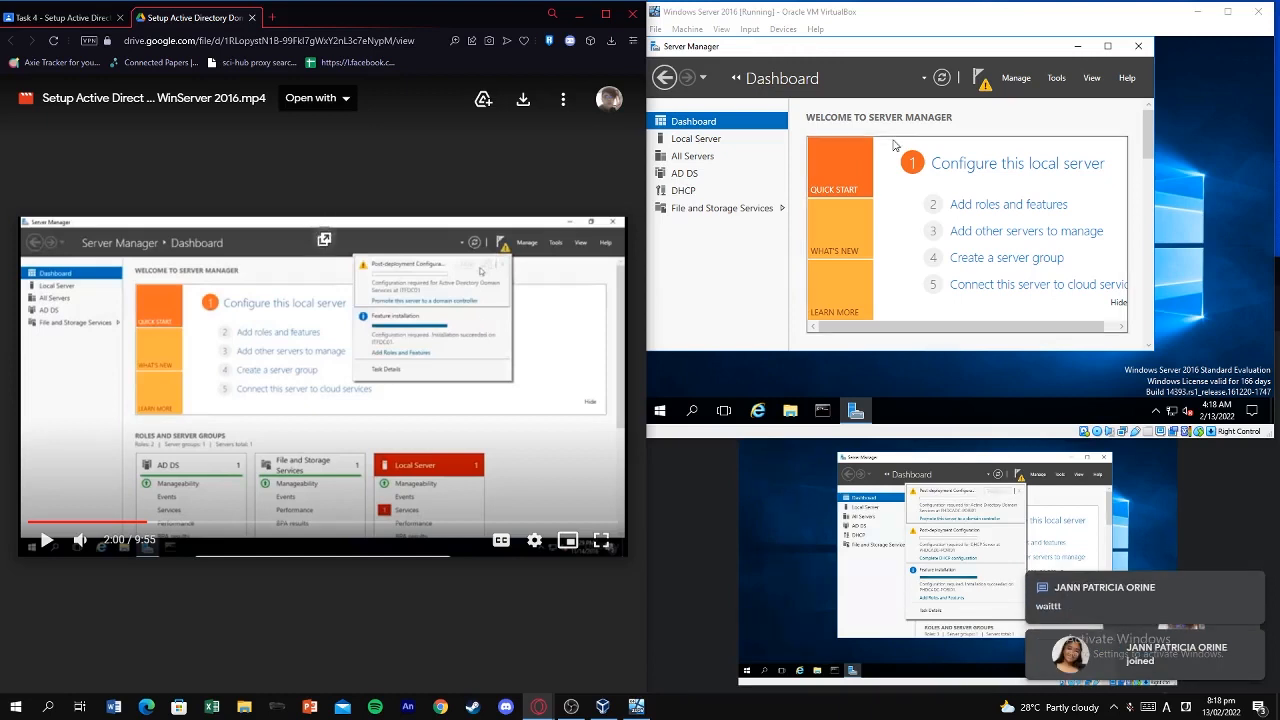
click(978, 76)
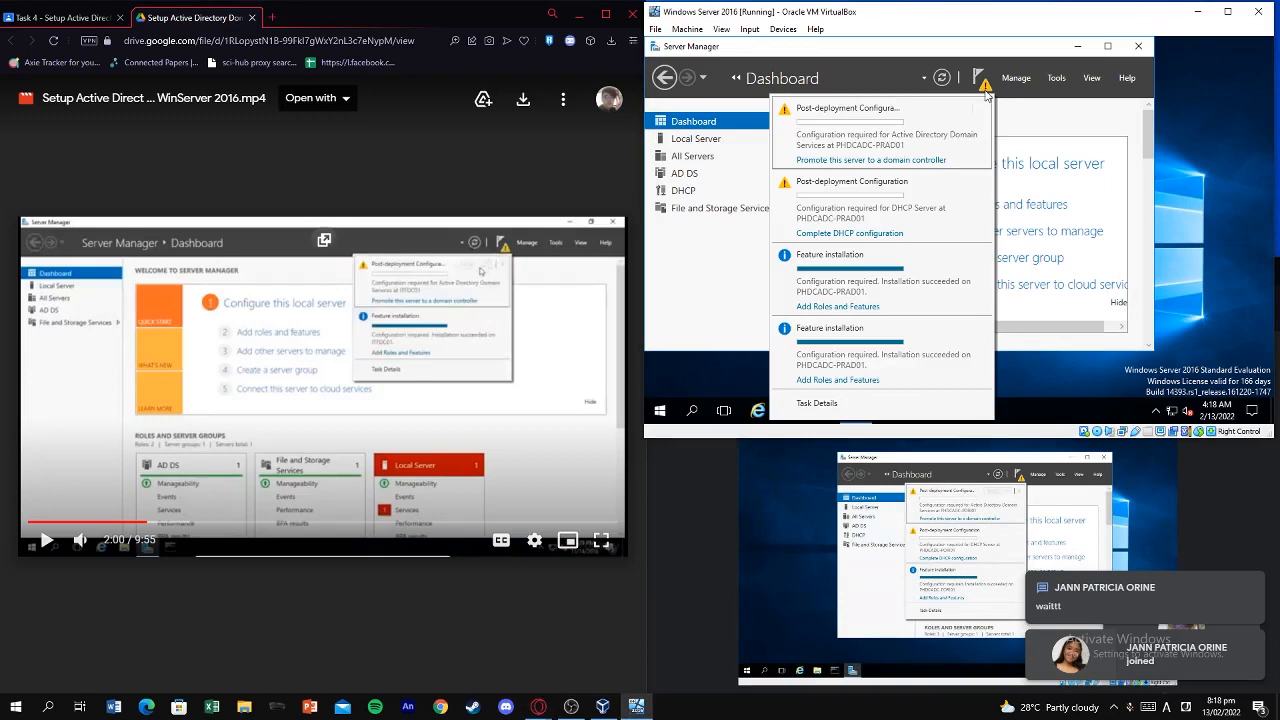
Choose 'Promote this server to a domain controller' from the Server Manager notifications.
click(485, 362)
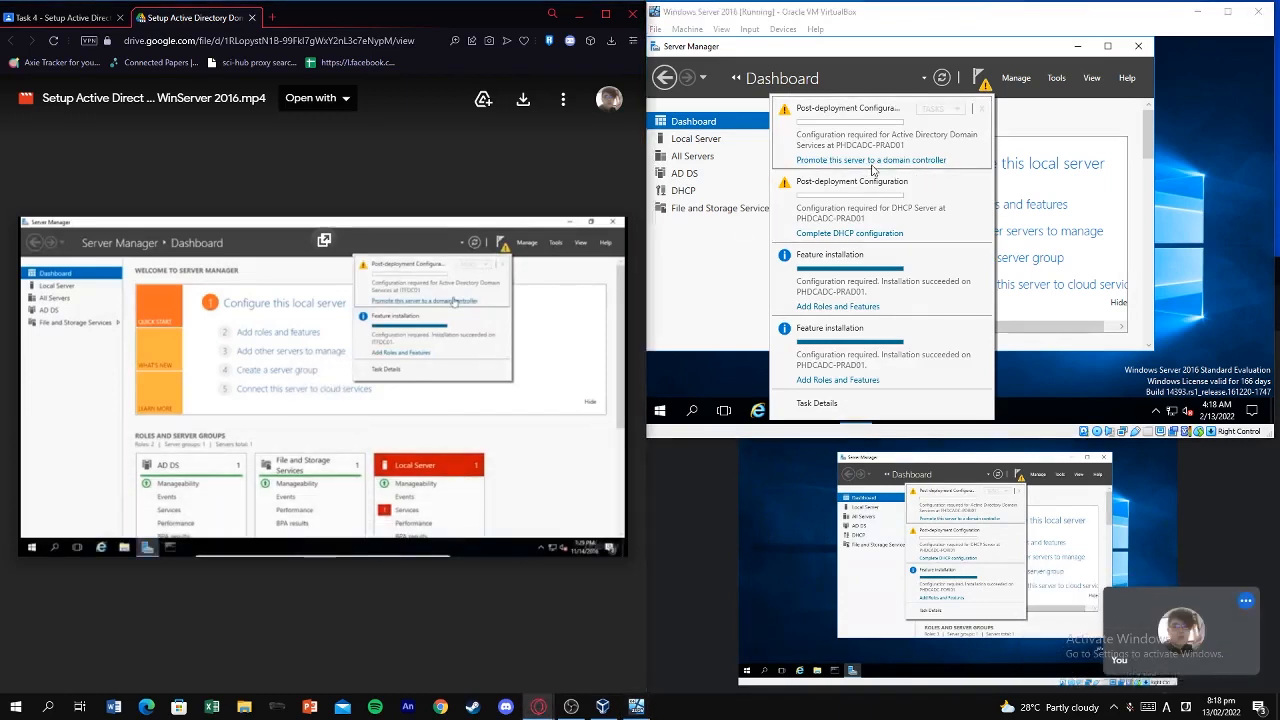
click(566, 266)
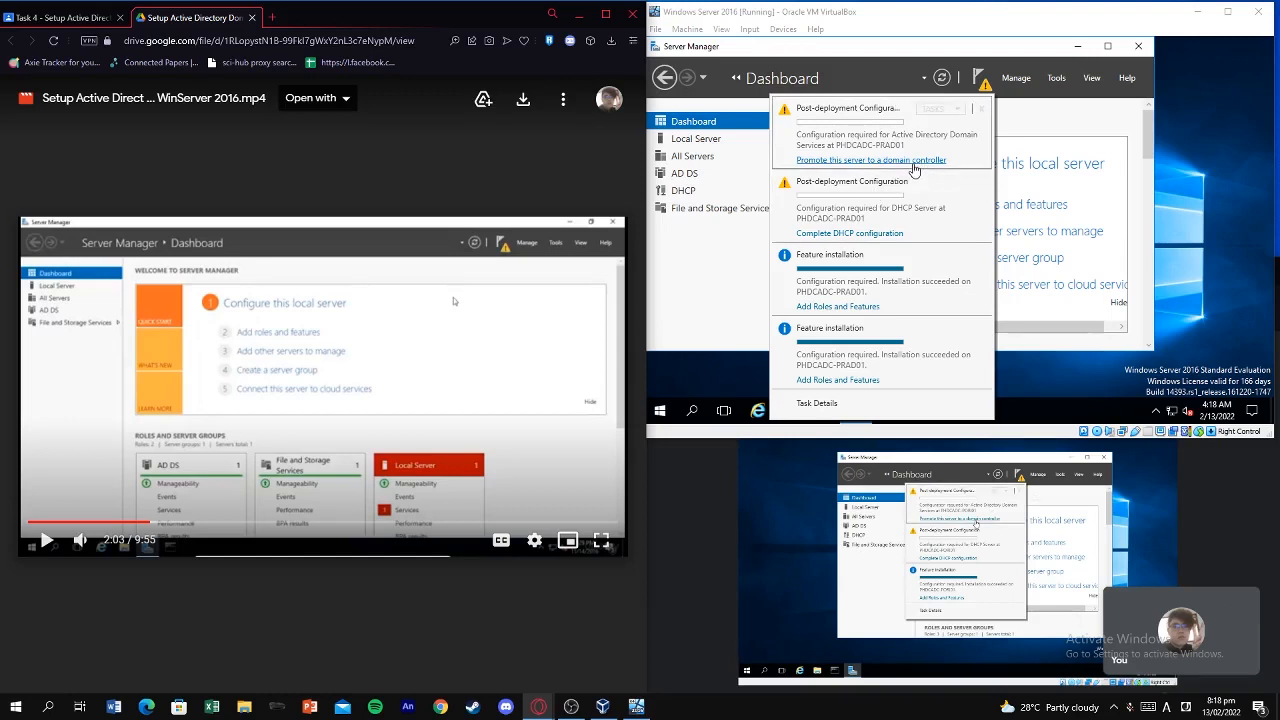
click(913, 170)
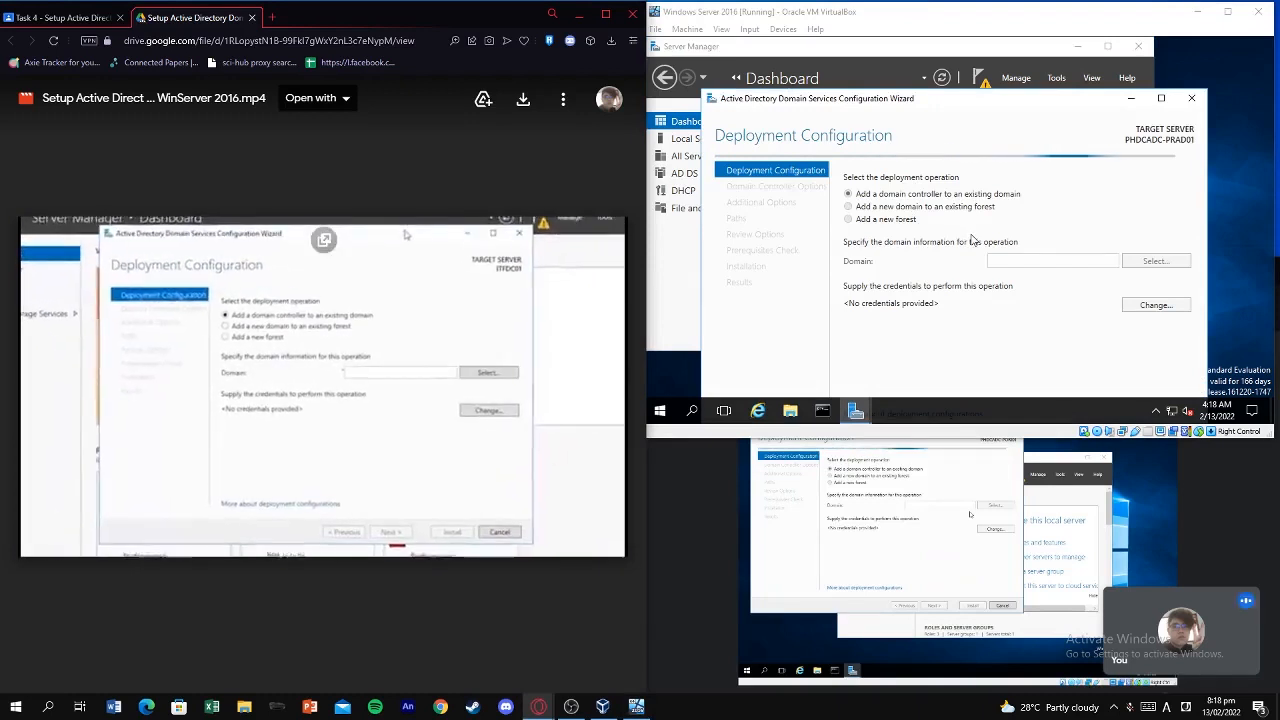
mouse_move(428, 344)
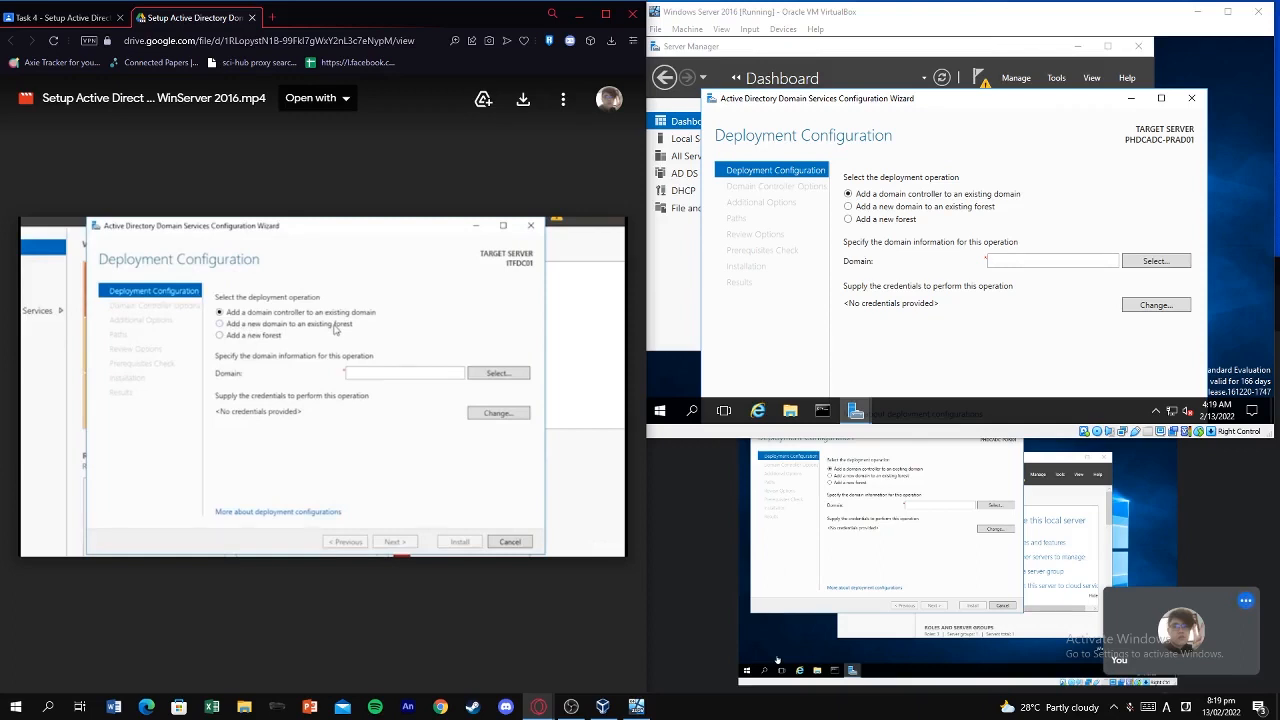
click(260, 357)
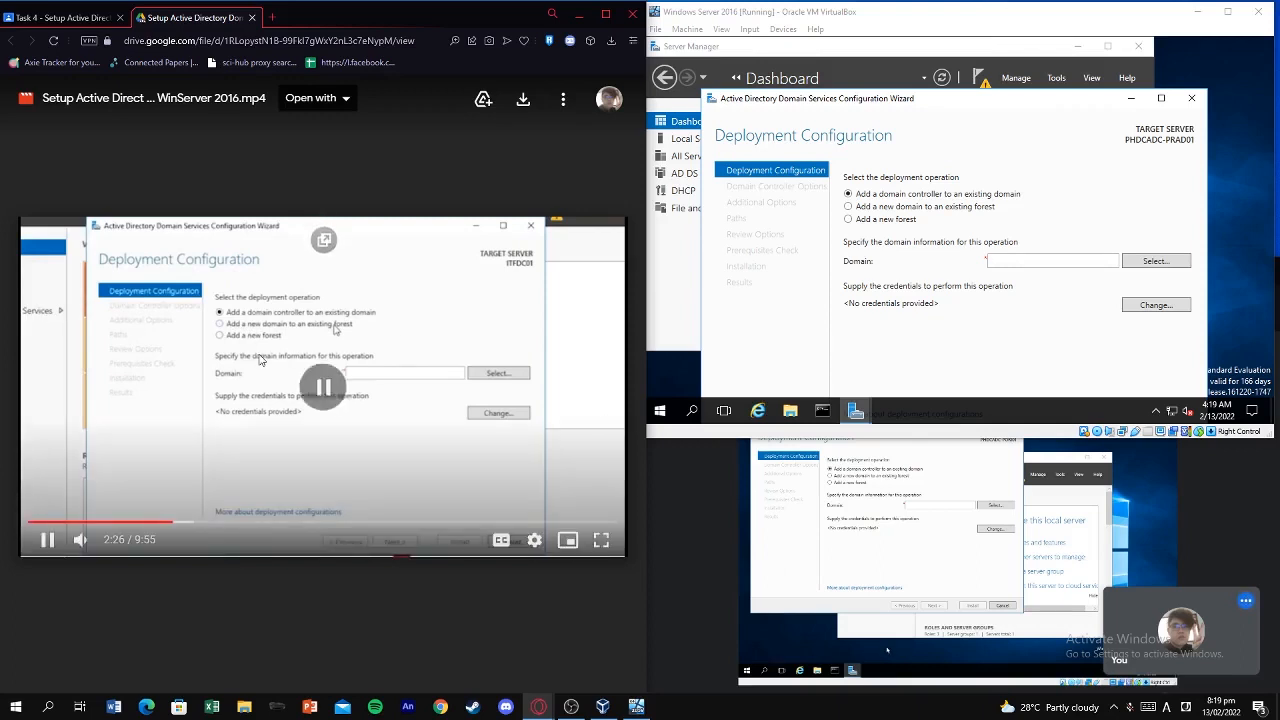
Attempt to present the screen or a window in Google Meet, cancelling the take-over prompts.
click(1120, 497)
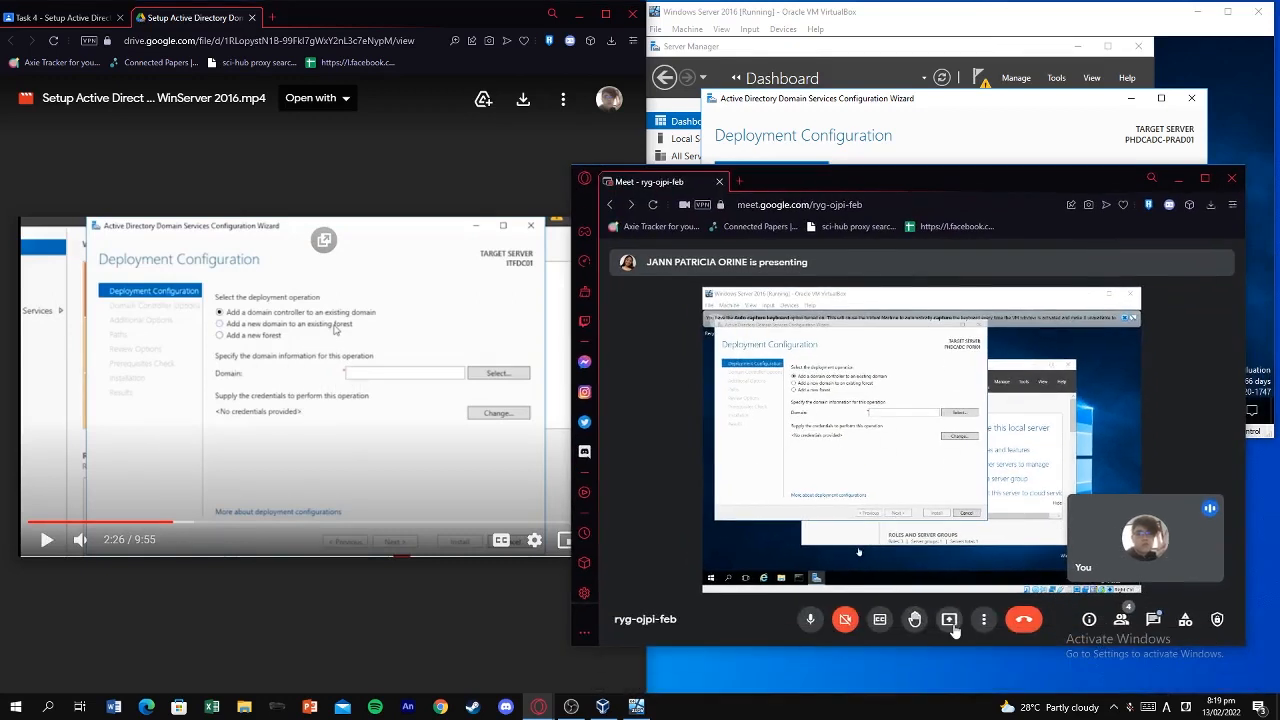
click(950, 622)
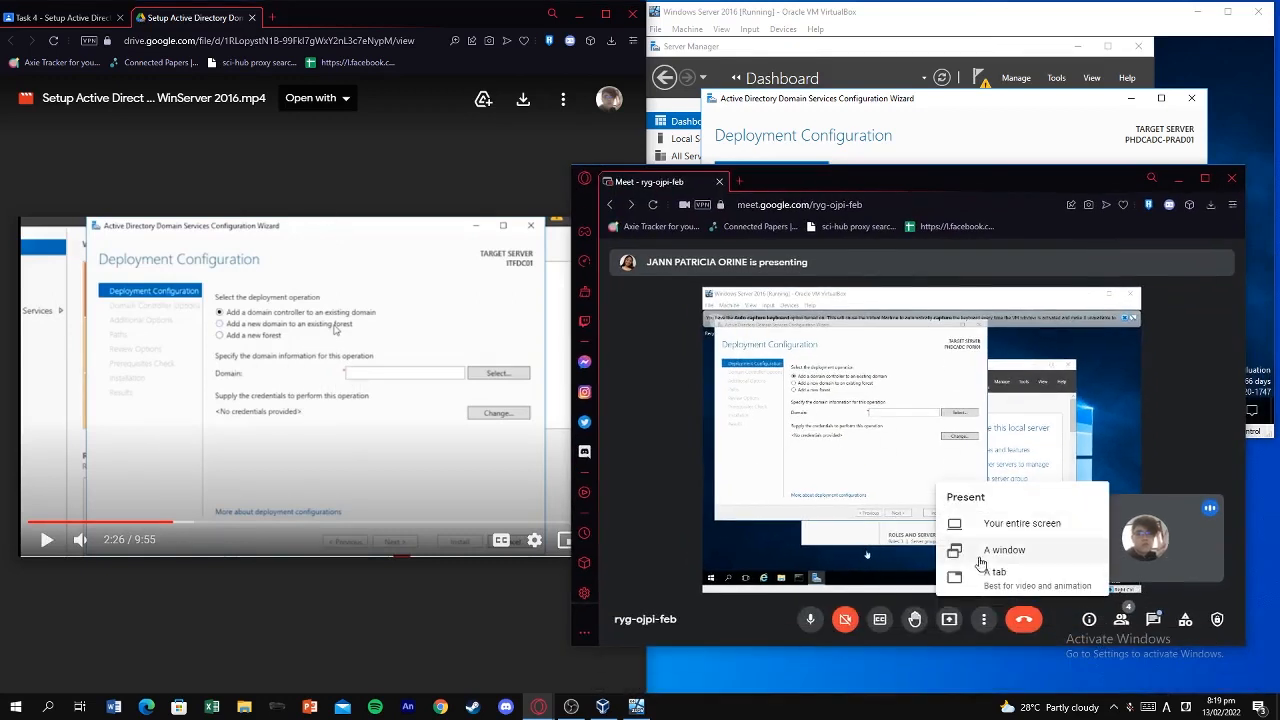
click(1015, 528)
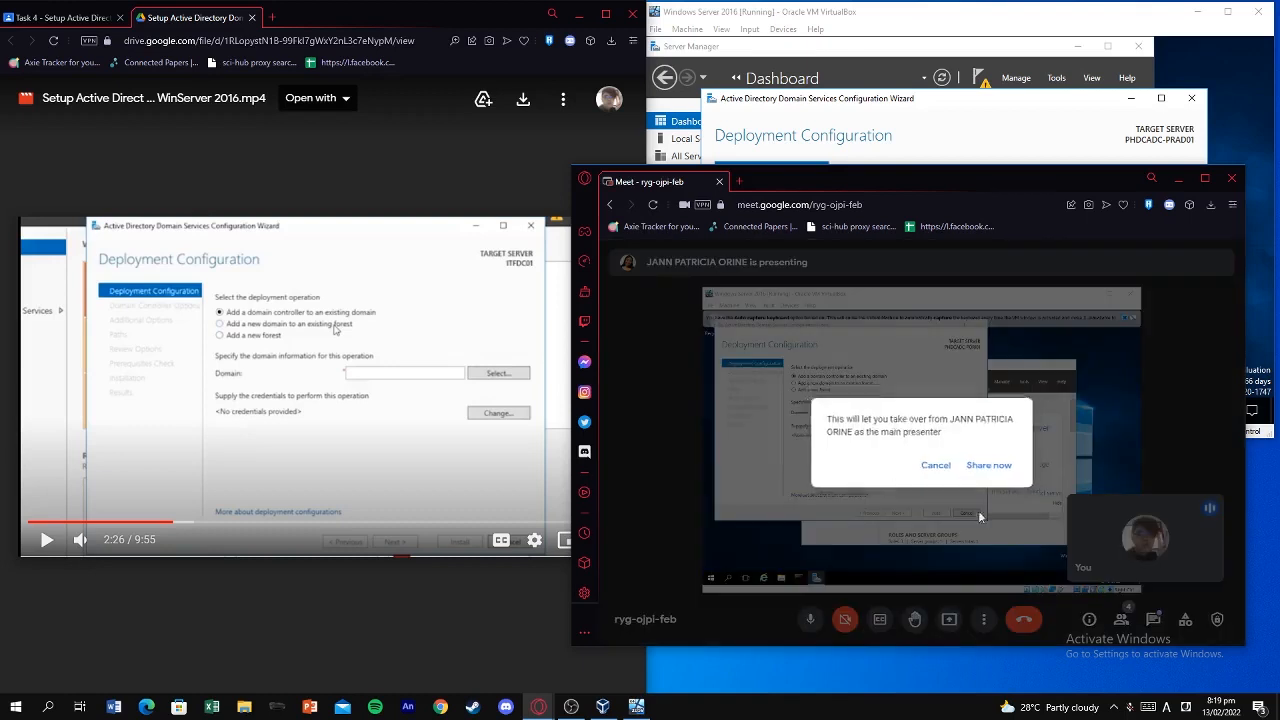
click(951, 620)
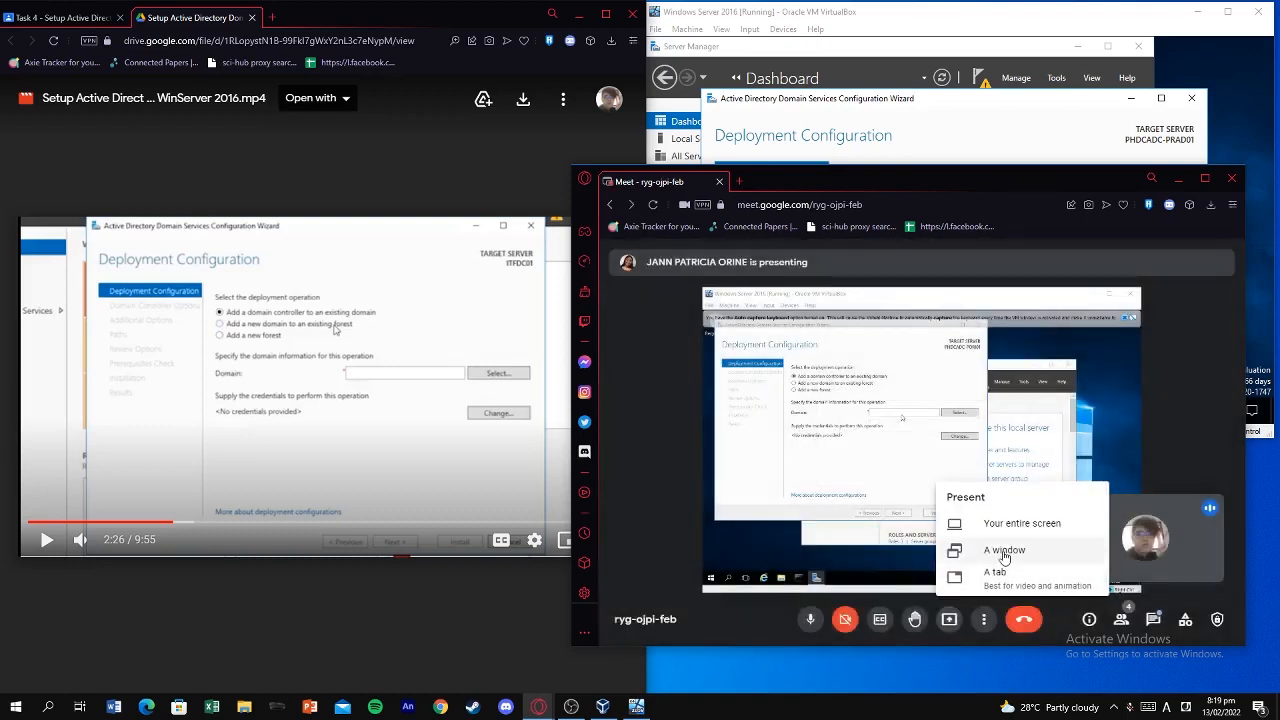
click(1003, 556)
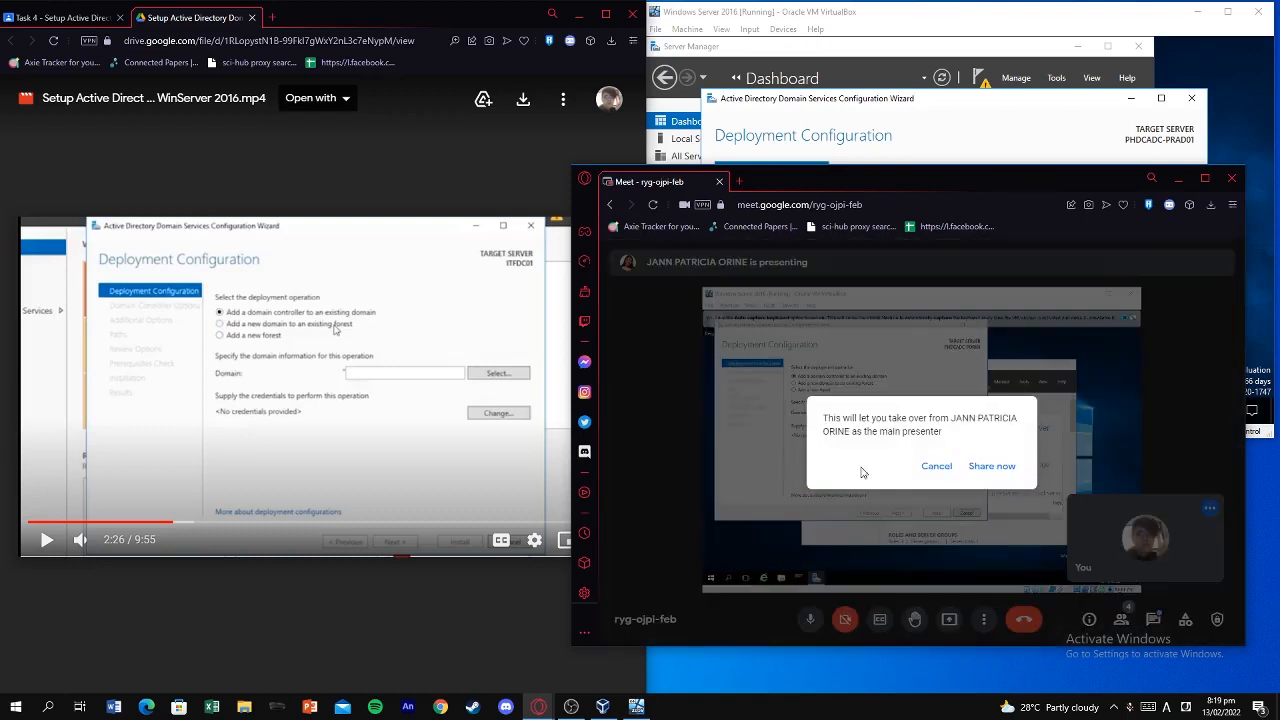
click(937, 467)
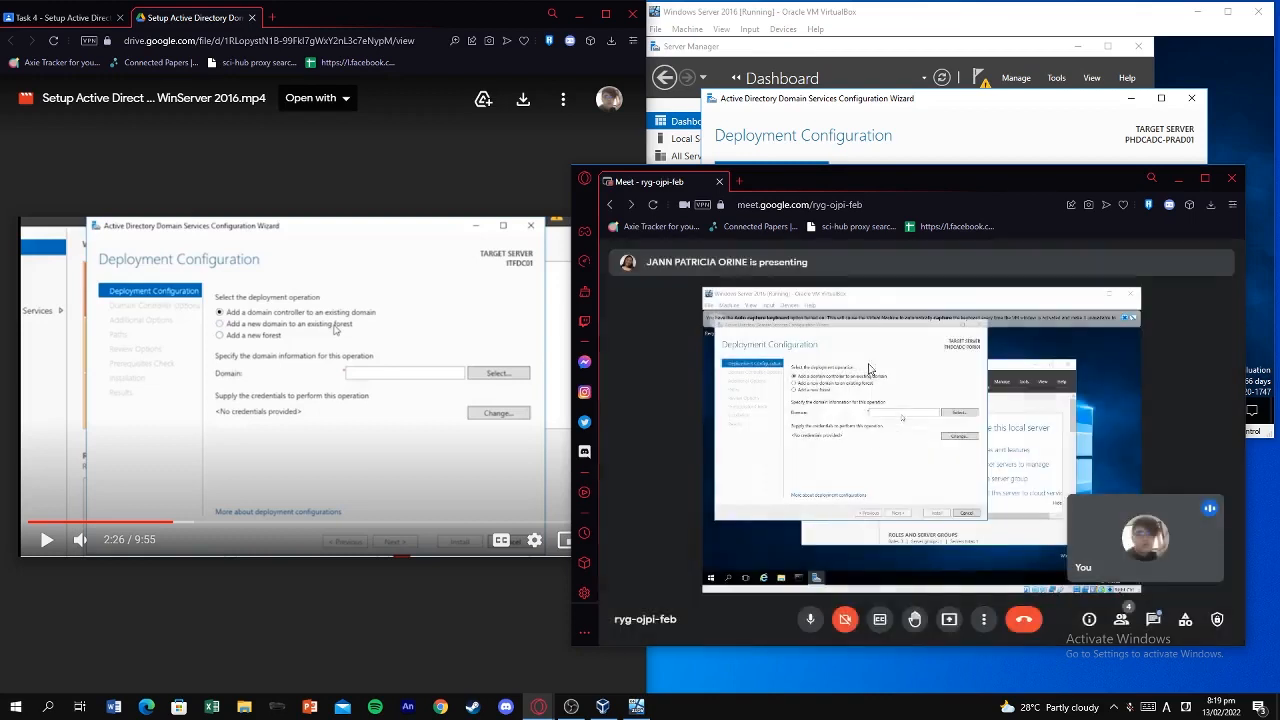
click(949, 620)
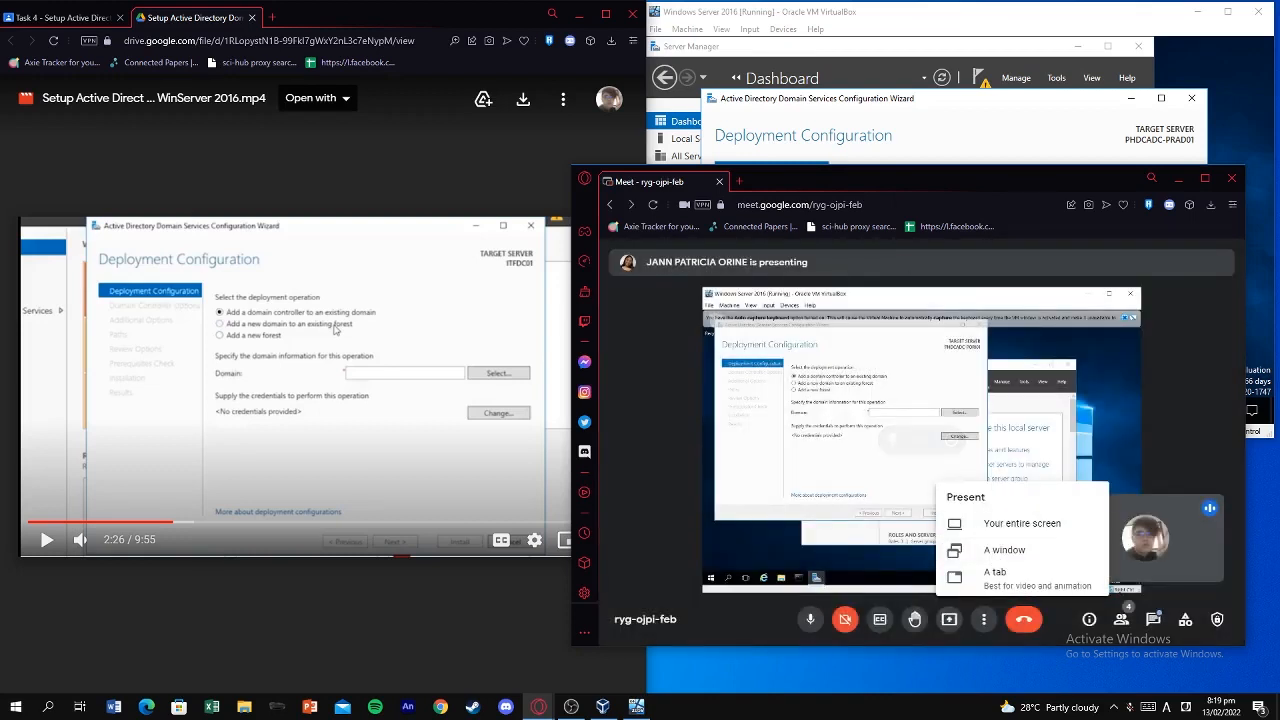
Drag the Meet window down-right and raise the VirtualBox window above it.
drag(893, 194, 953, 266)
click(434, 340)
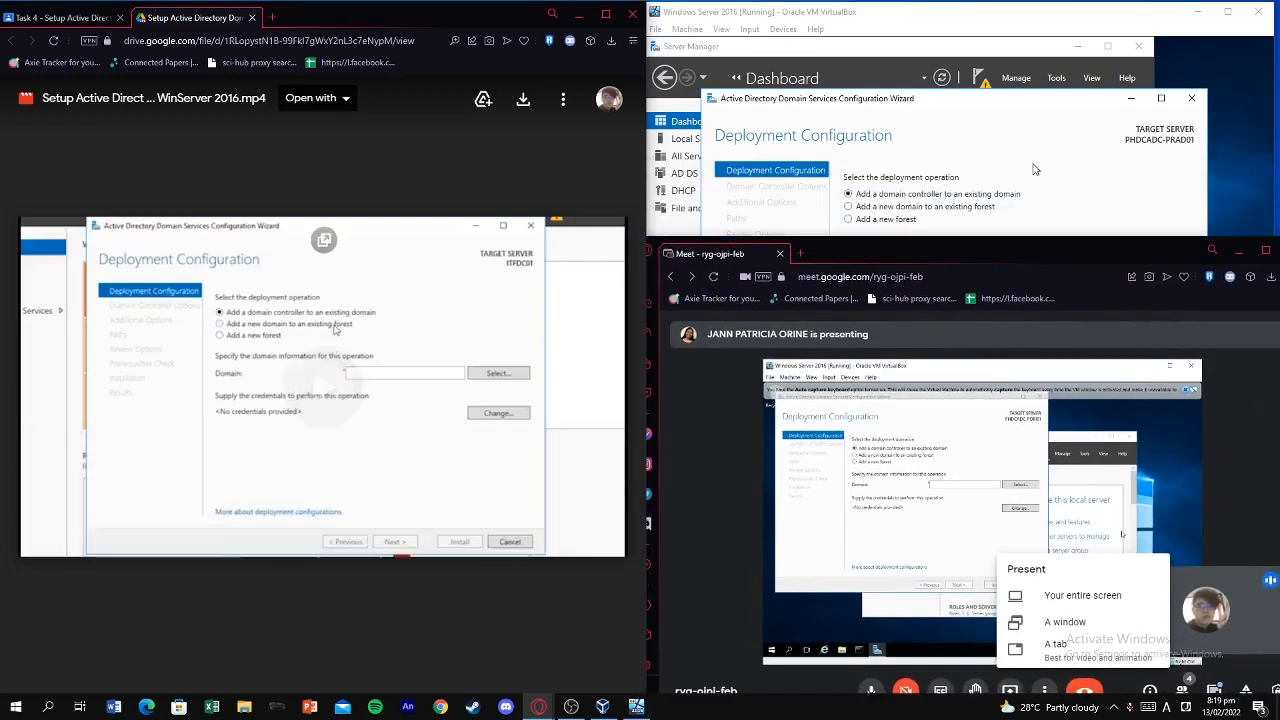
click(1034, 170)
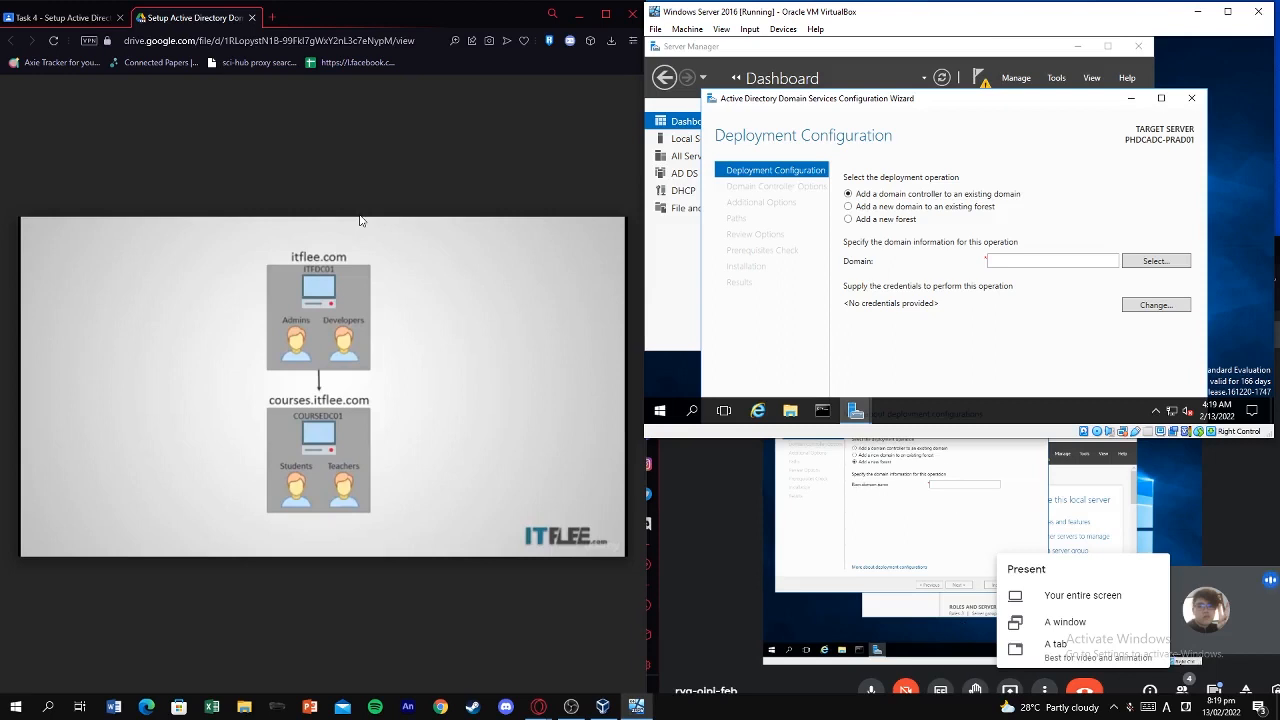
Select 'Add a new forest' and place the cursor in the empty Root domain name box.
click(848, 219)
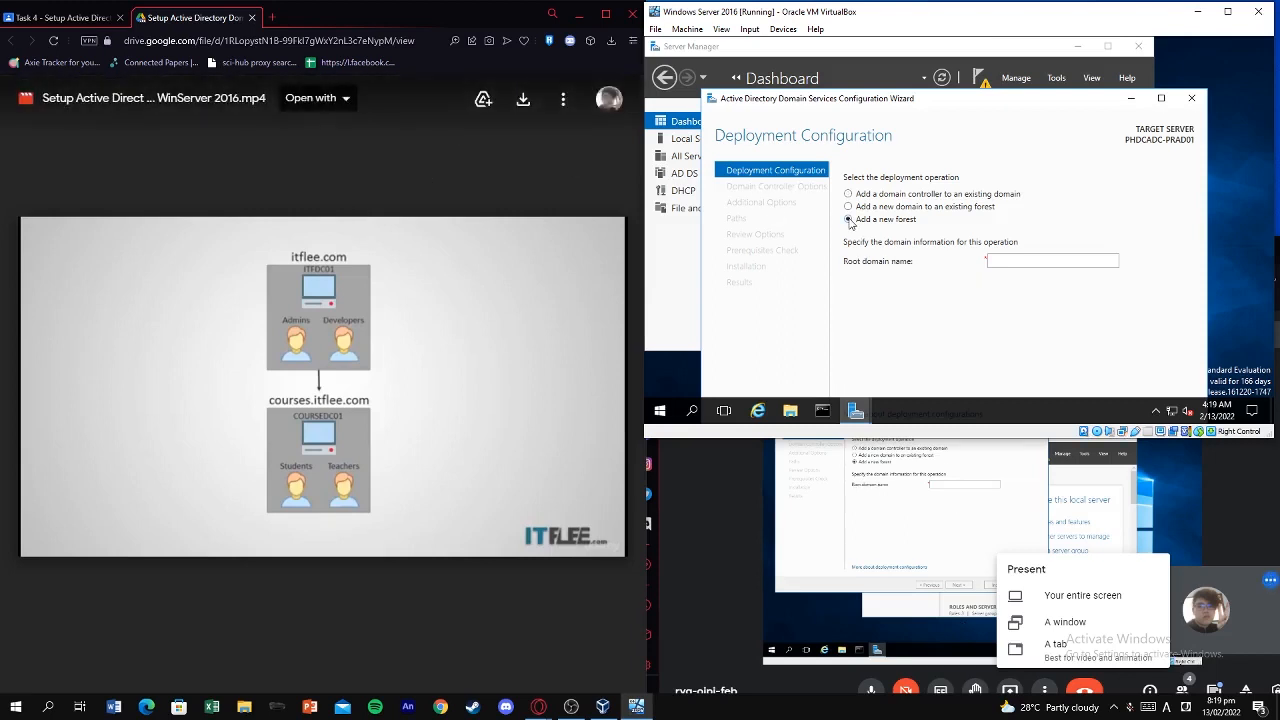
click(1030, 261)
key(alt+Tab)
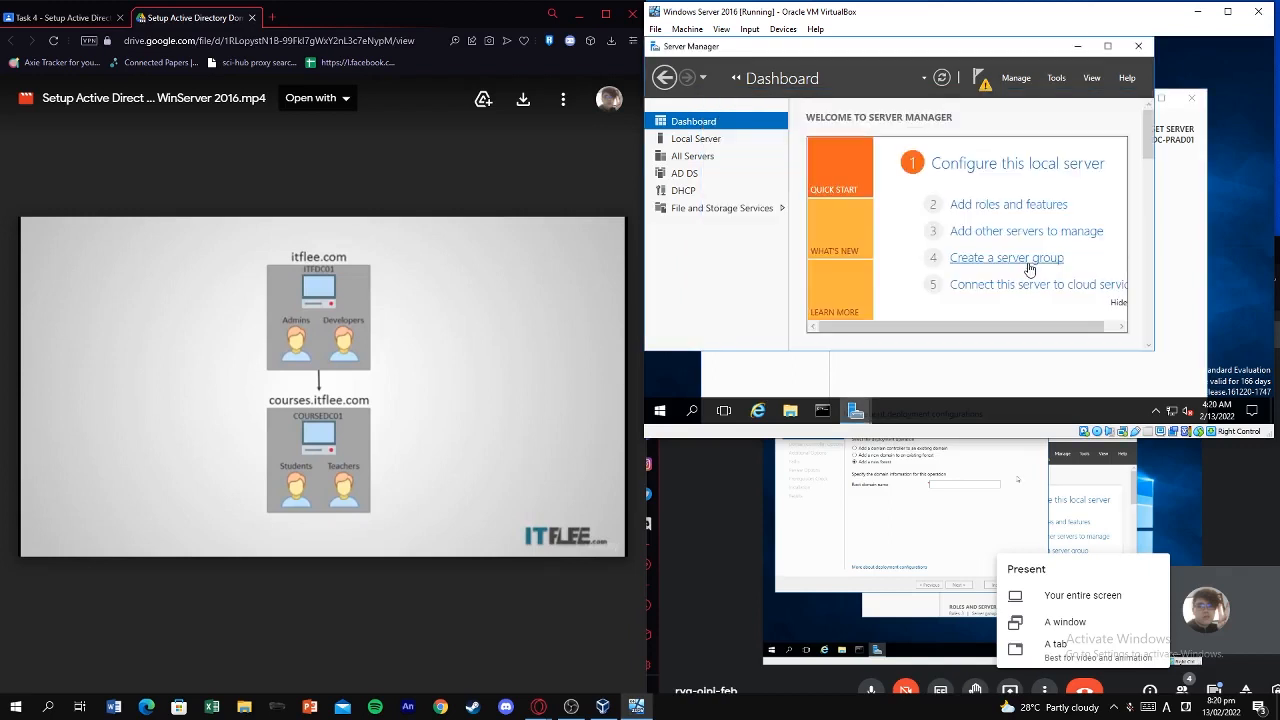
key(alt+Tab)
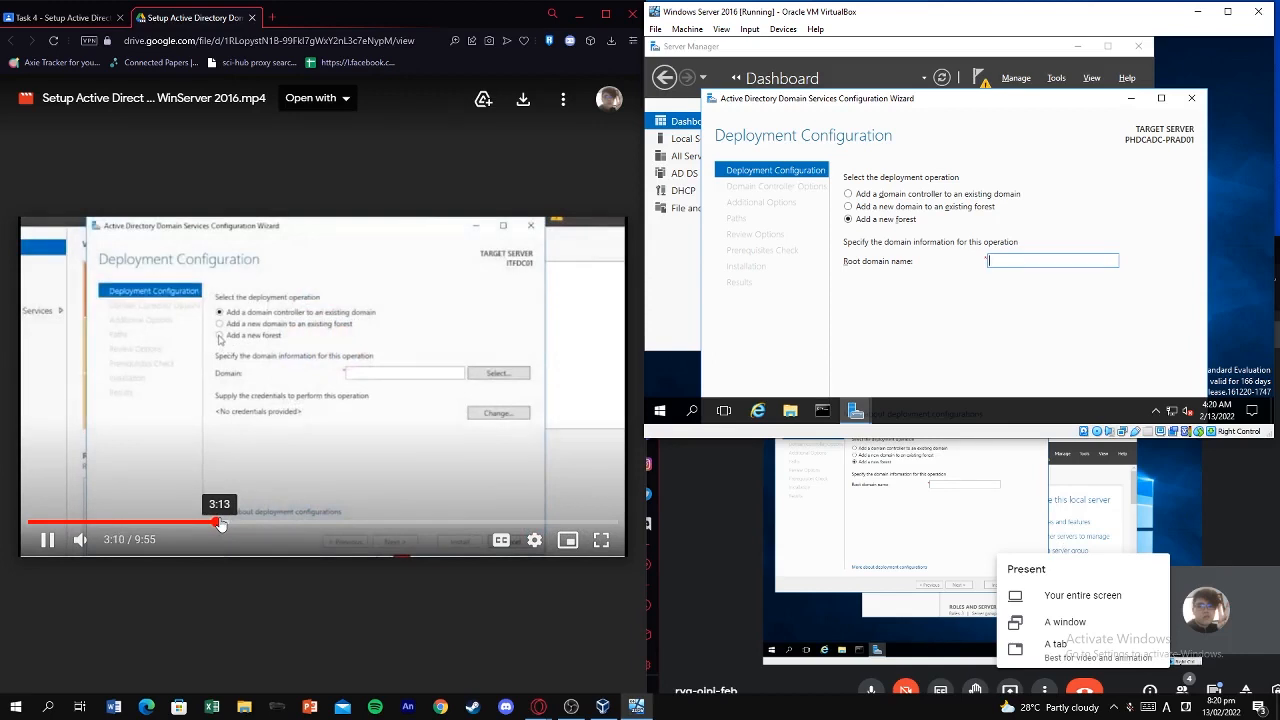
Check the Classroom assignment for the required domain name, pausing the tutorial video.
click(66, 18)
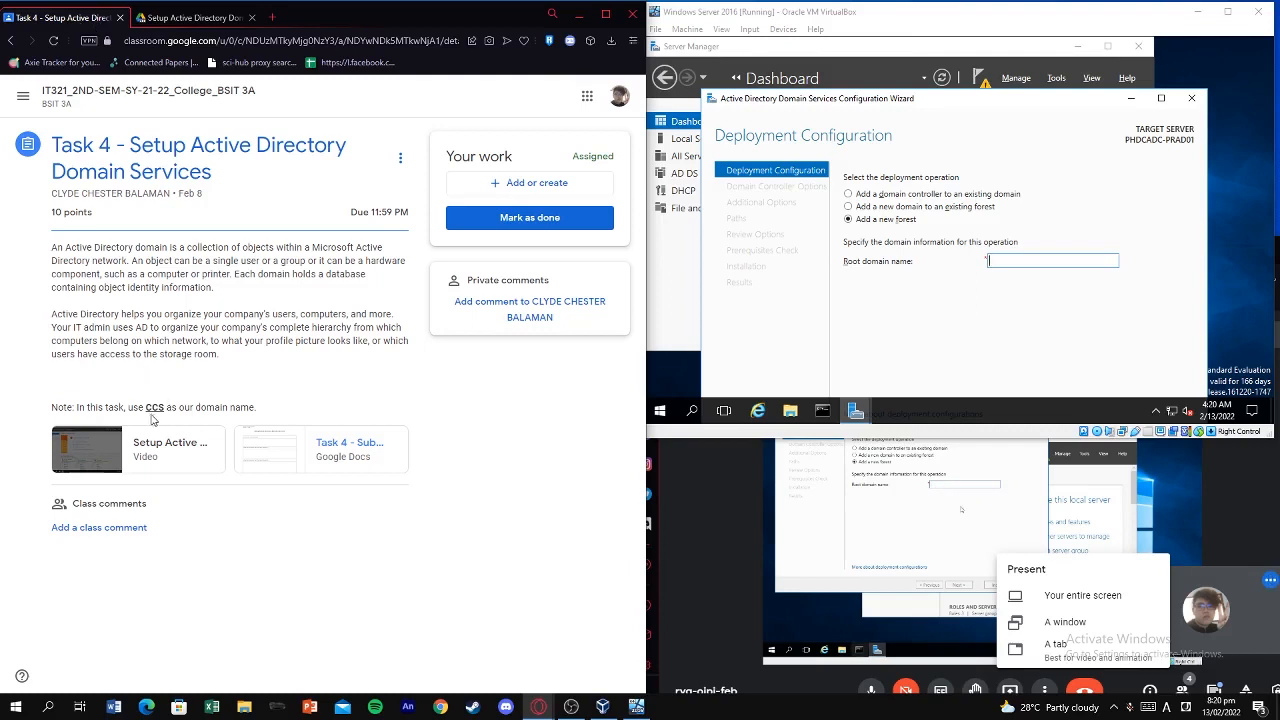
key(ctrl+Tab)
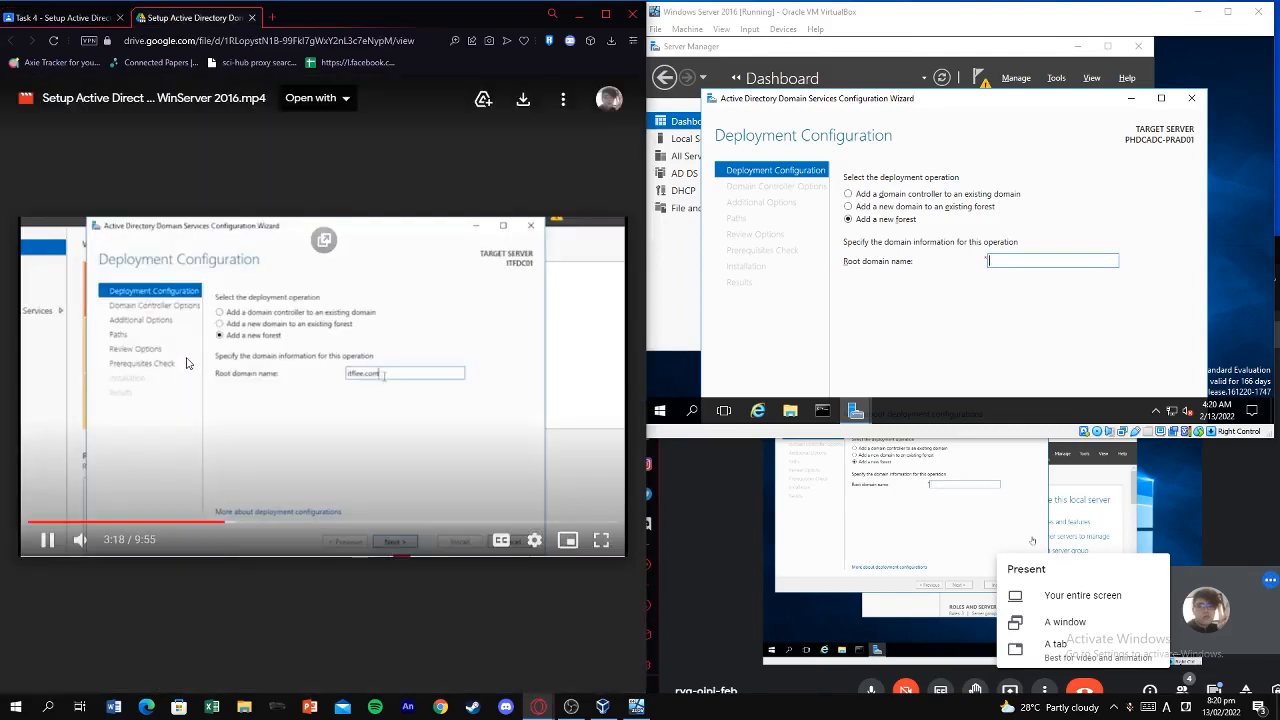
click(471, 334)
key(ctrl+Tab)
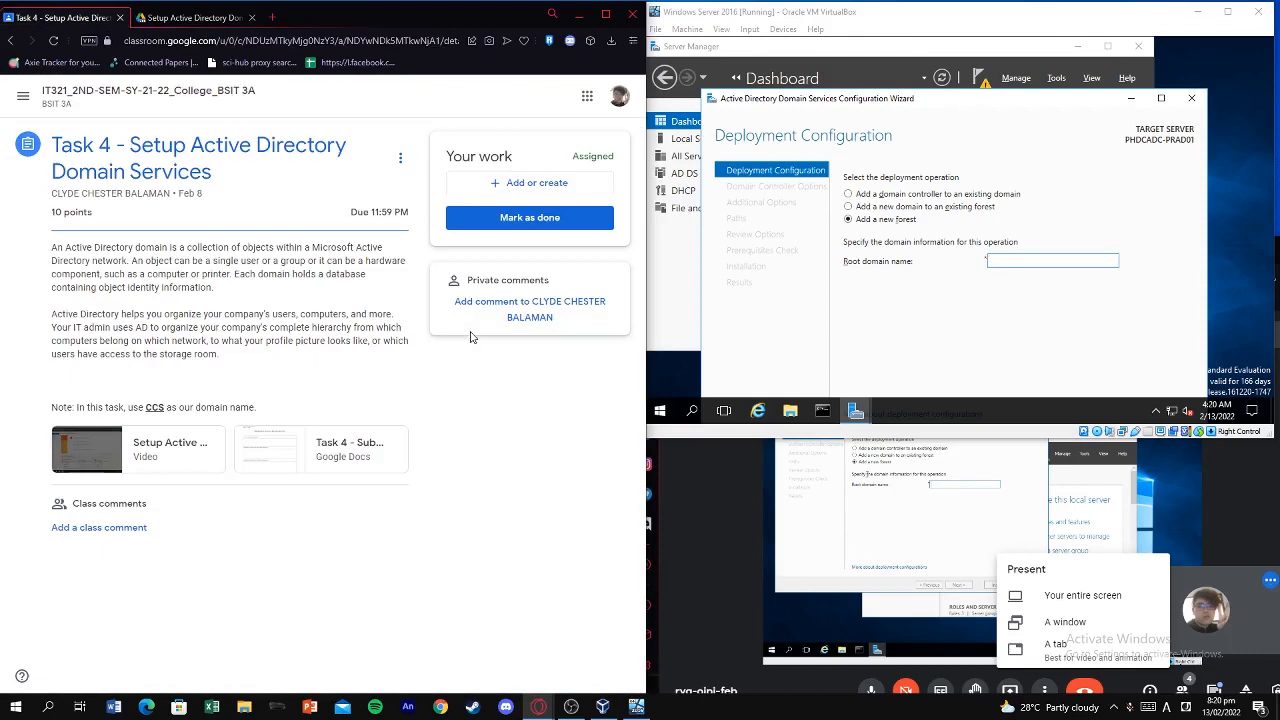
key(ctrl+Tab)
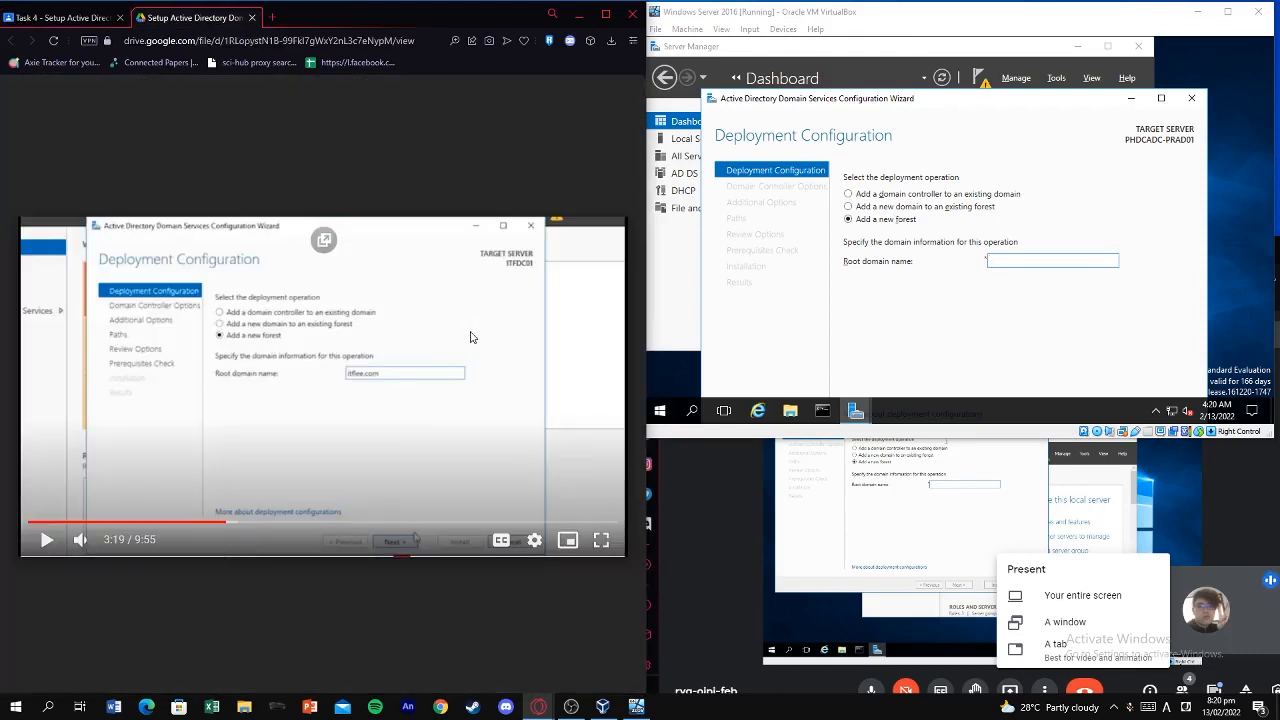
key(ctrl+Tab)
Enter CCS.com as the root domain name and move the wizard up to fit.
click(1048, 276)
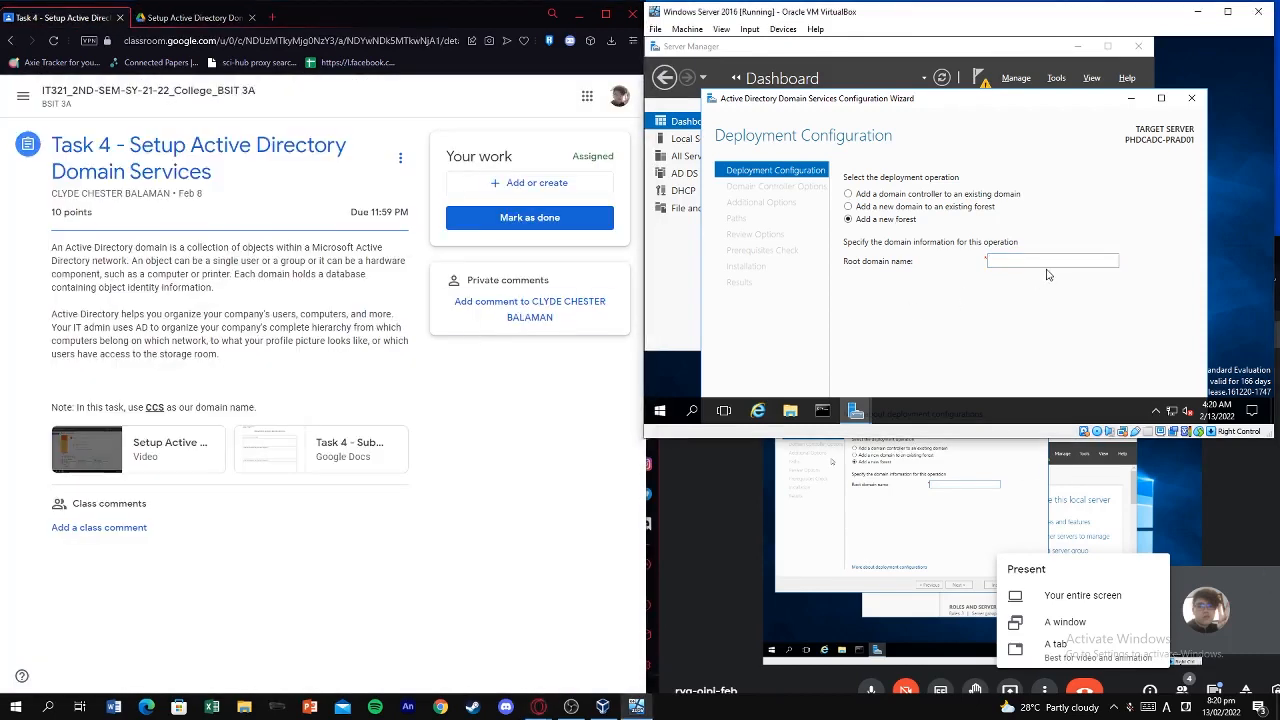
click(1048, 262)
text(cc)
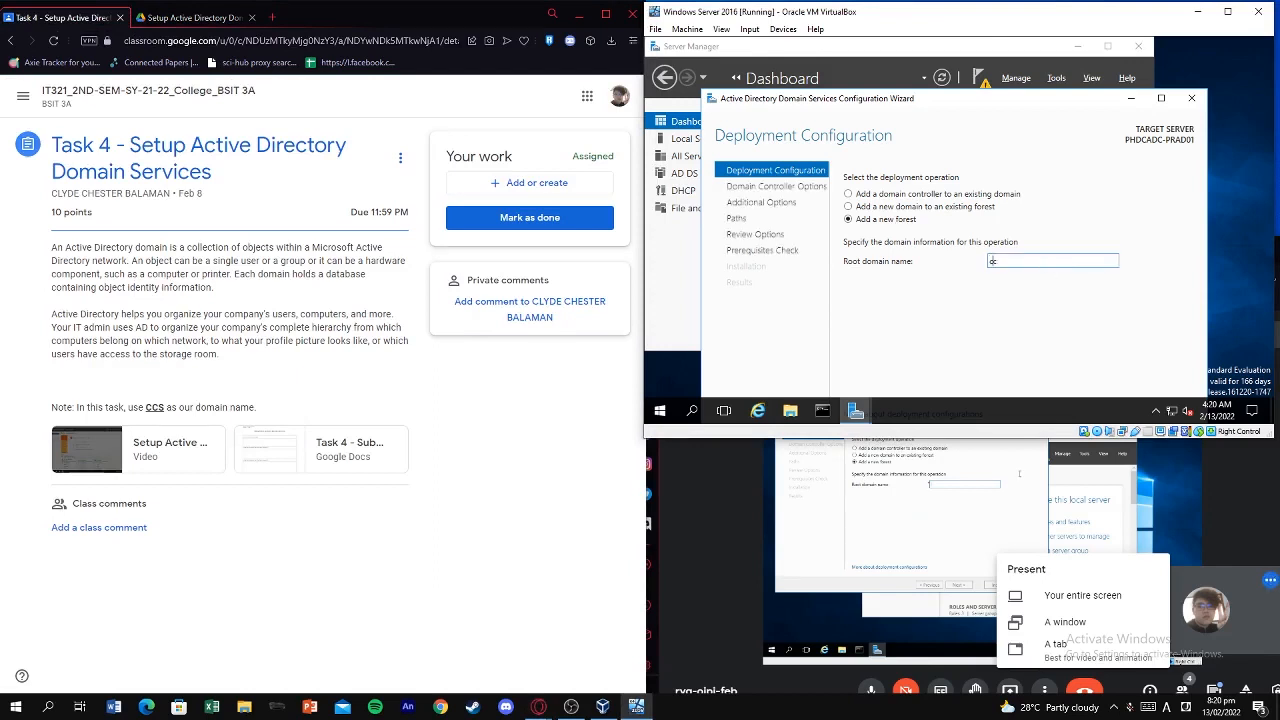
text(CS)
text(.com)
key(Return)
click(195, 17)
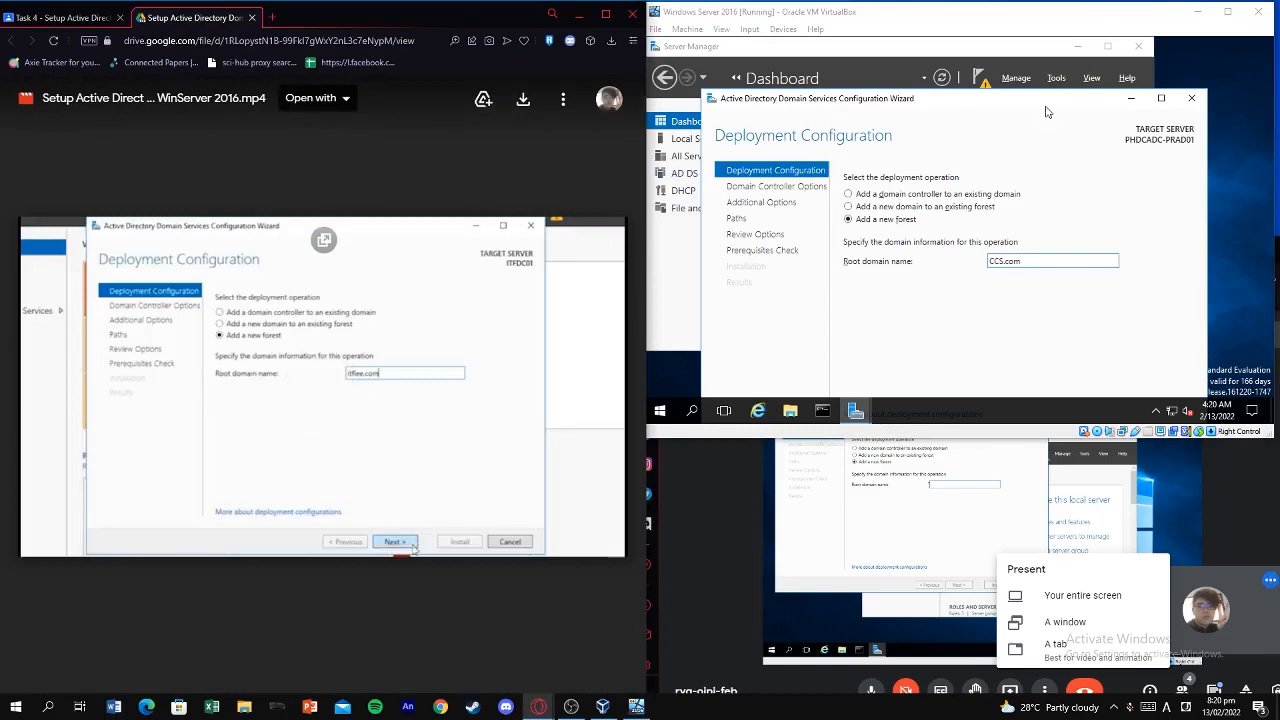
drag(1046, 112, 1048, 60)
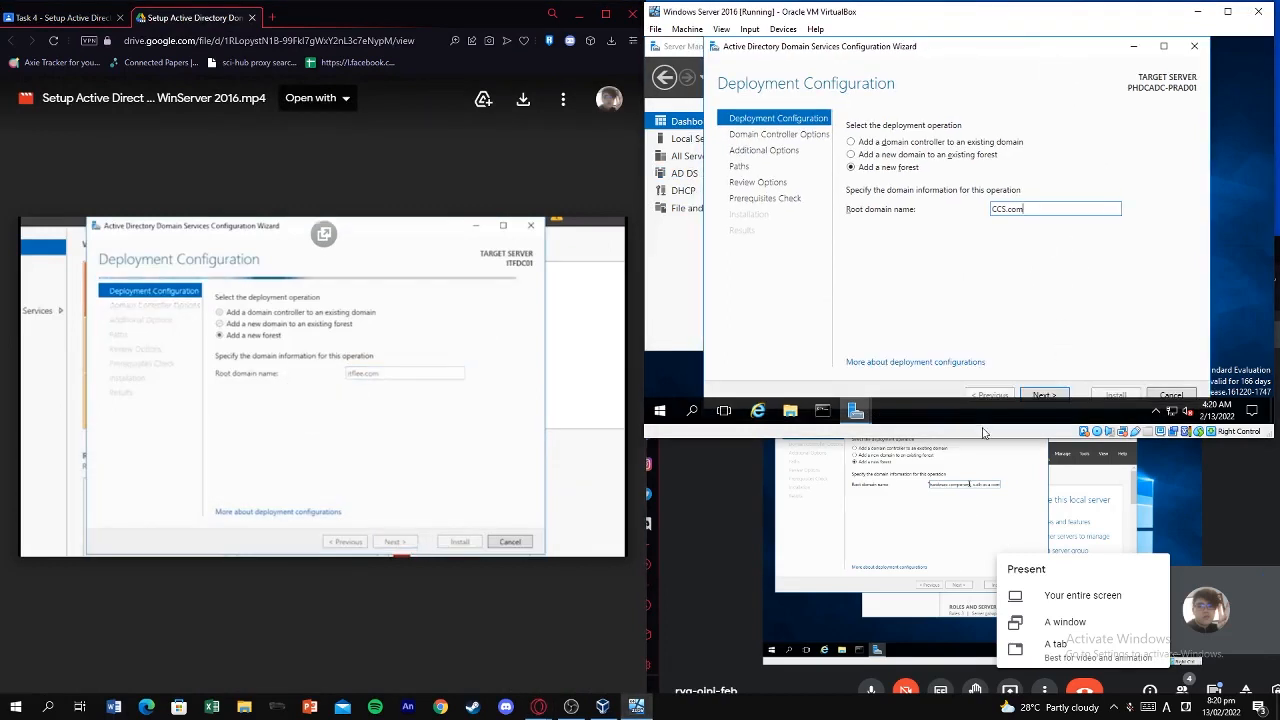
Make the VM window taller and advance to Domain Controller Options.
drag(993, 438, 997, 490)
click(1044, 394)
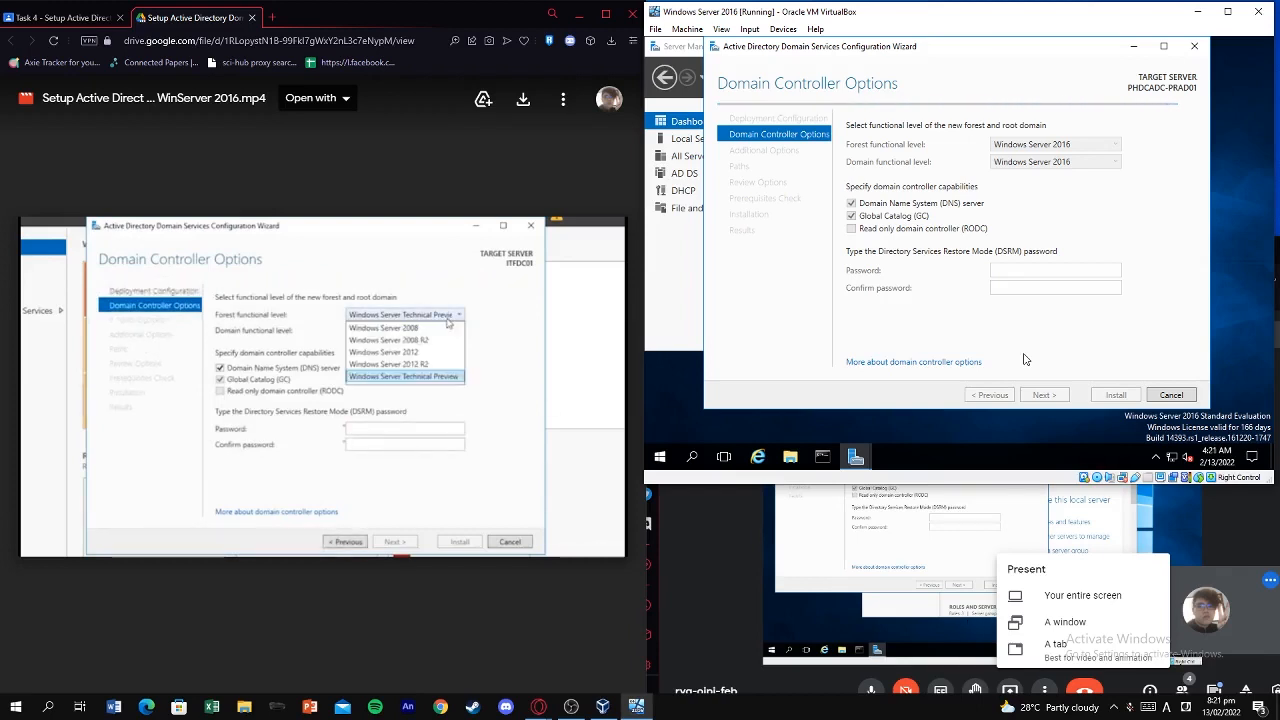
click(1015, 694)
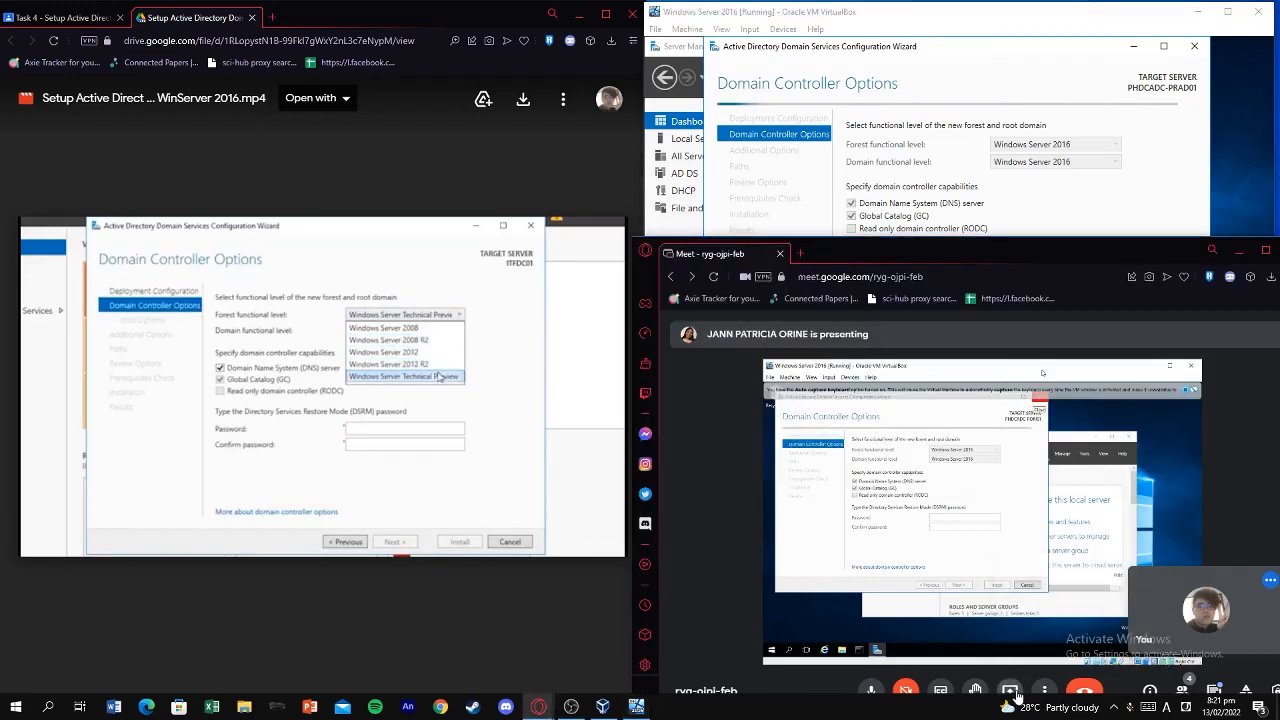
click(983, 205)
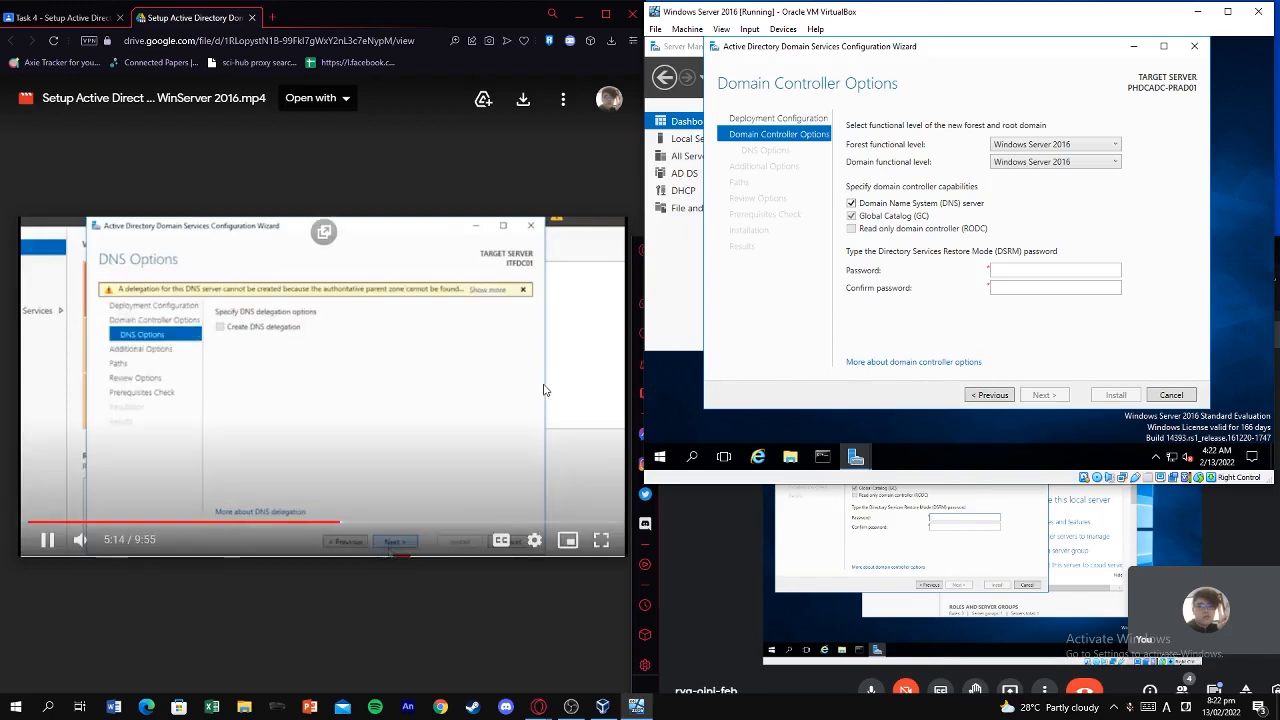
Enter a short DSRM password in Password and Confirm password, then submit it.
click(464, 386)
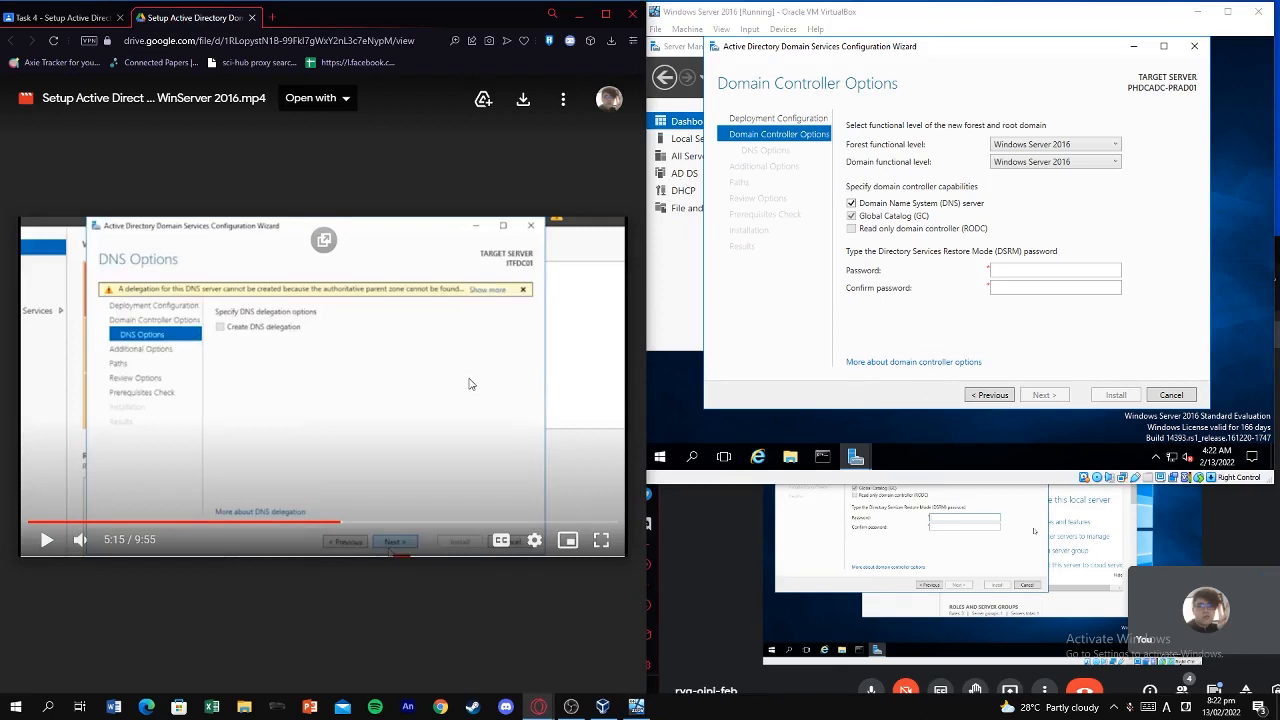
click(1022, 273)
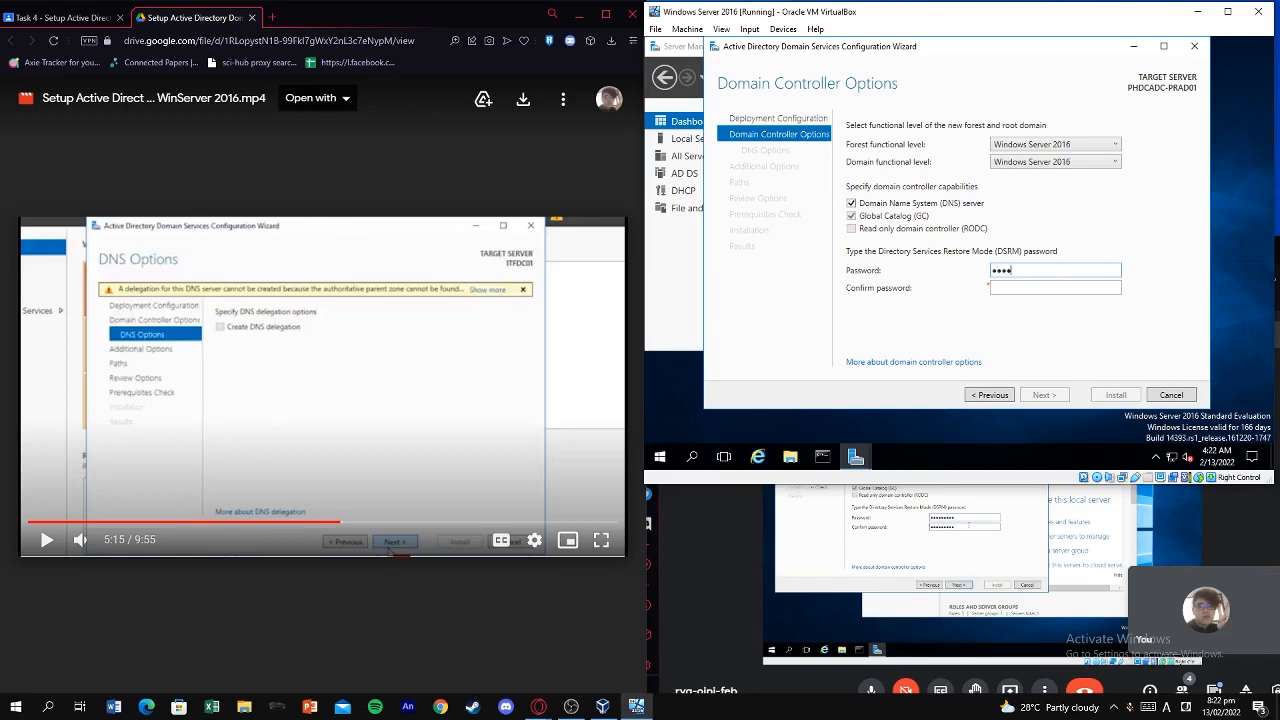
text(1)
key(Tab)
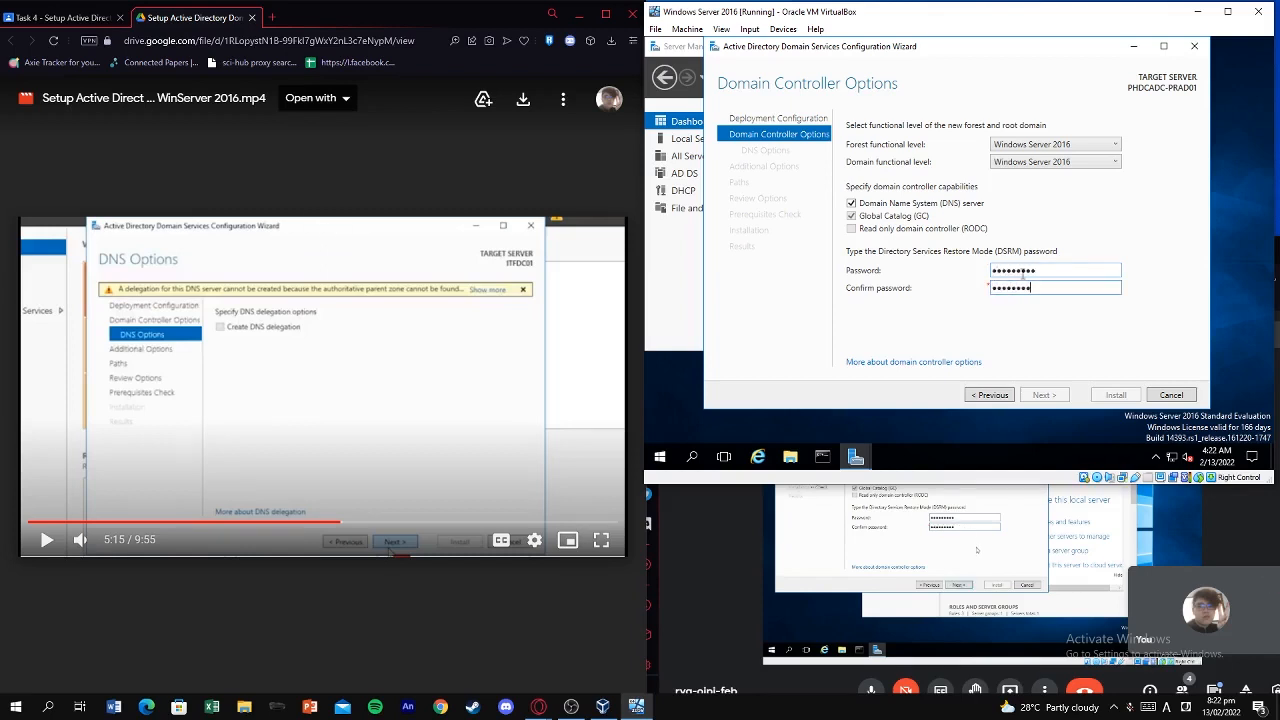
text(1)
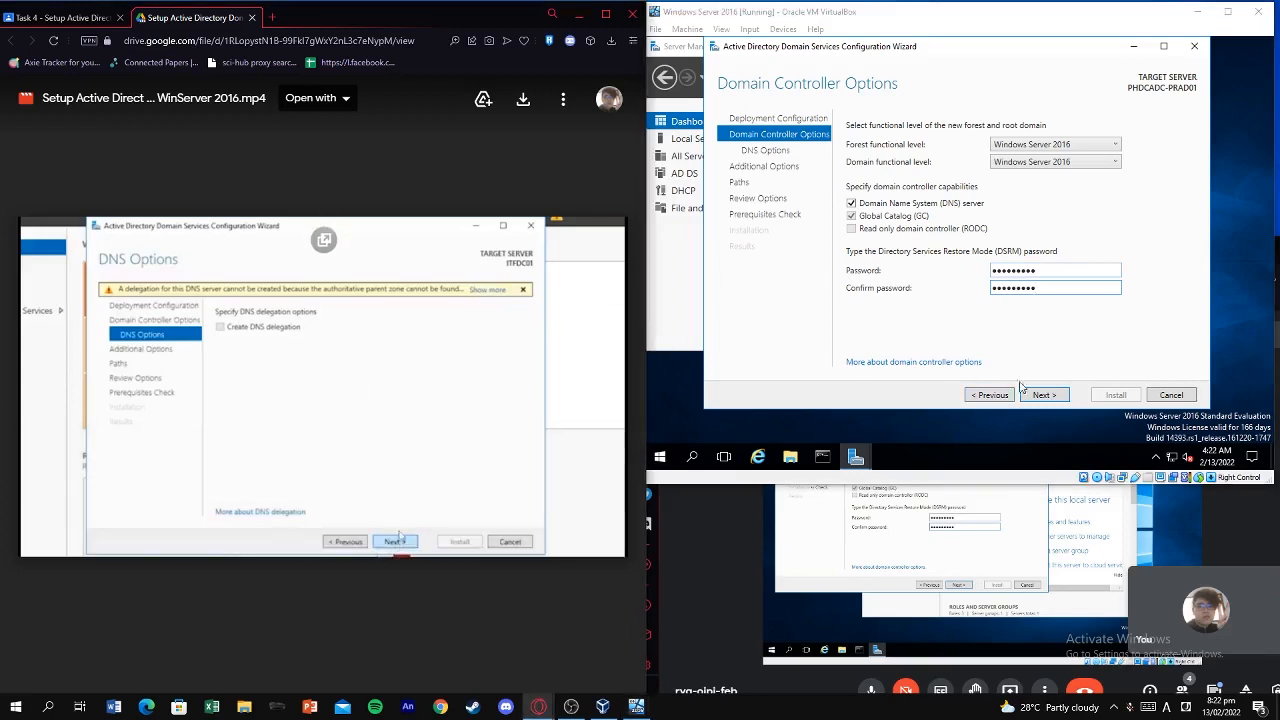
key(Return)
click(495, 324)
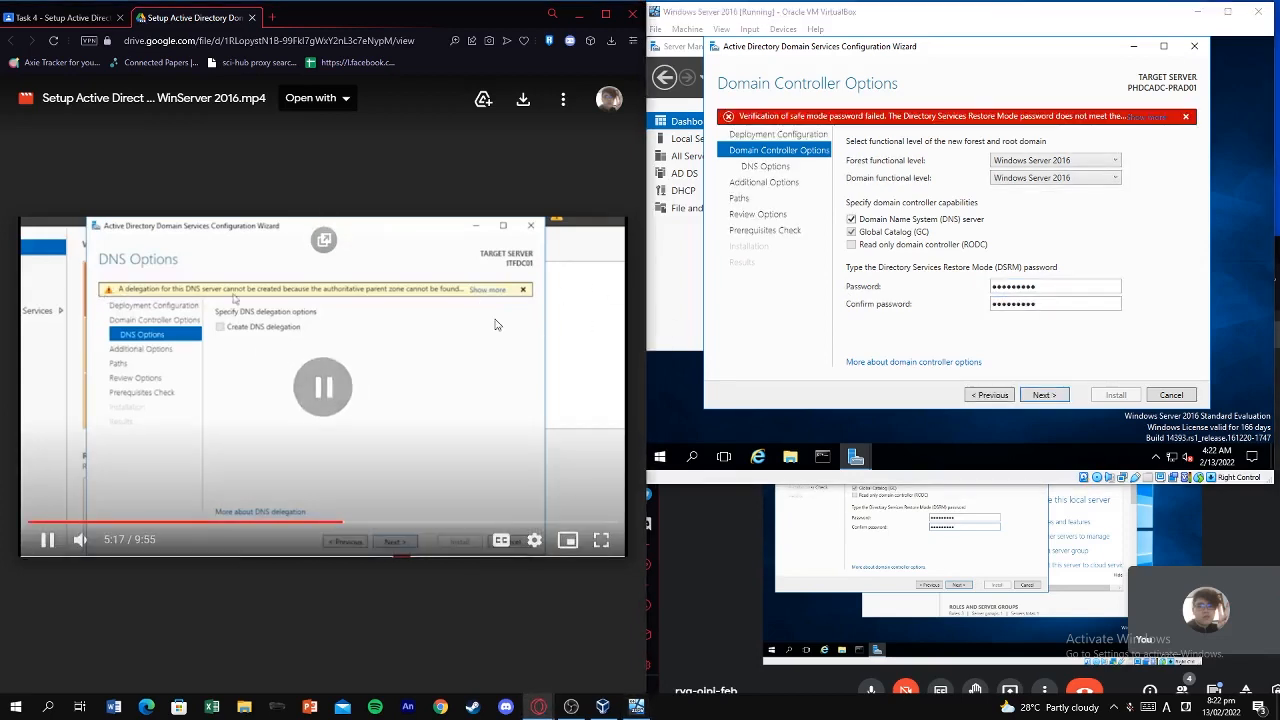
Dismiss the weak-password error, re-enter a stronger DSRM password in both fields, and continue.
click(1152, 117)
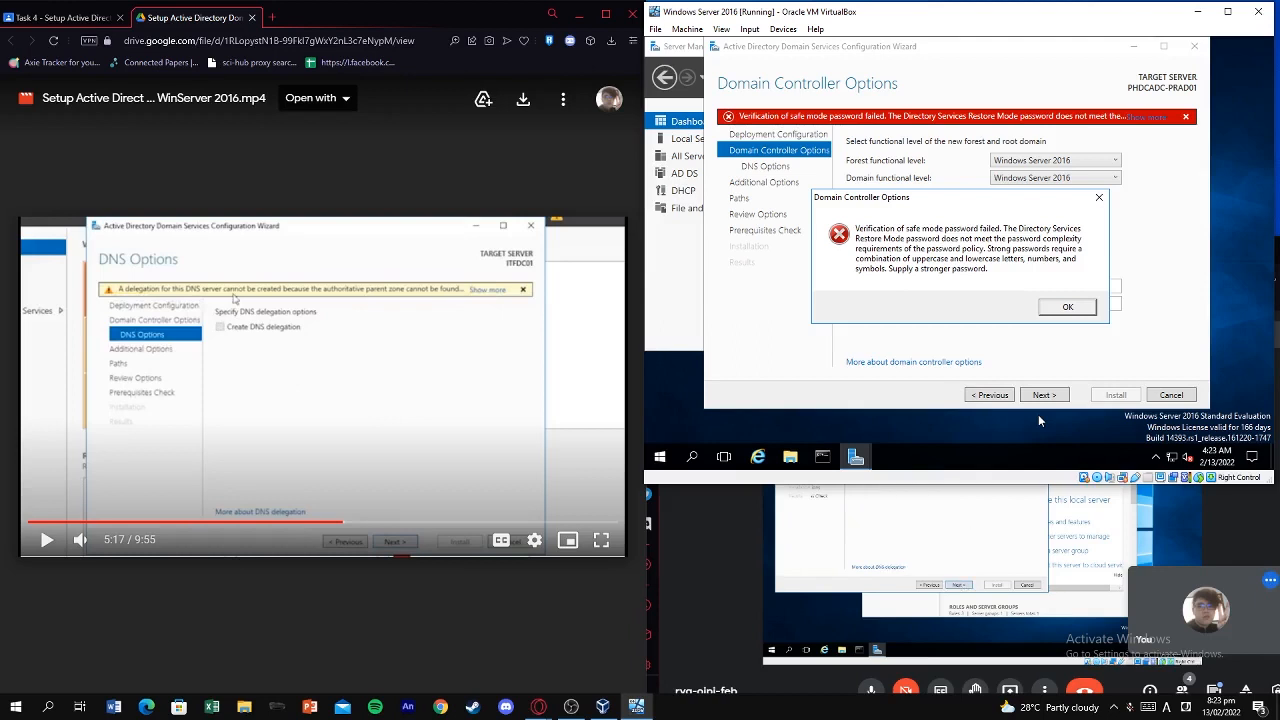
click(1062, 305)
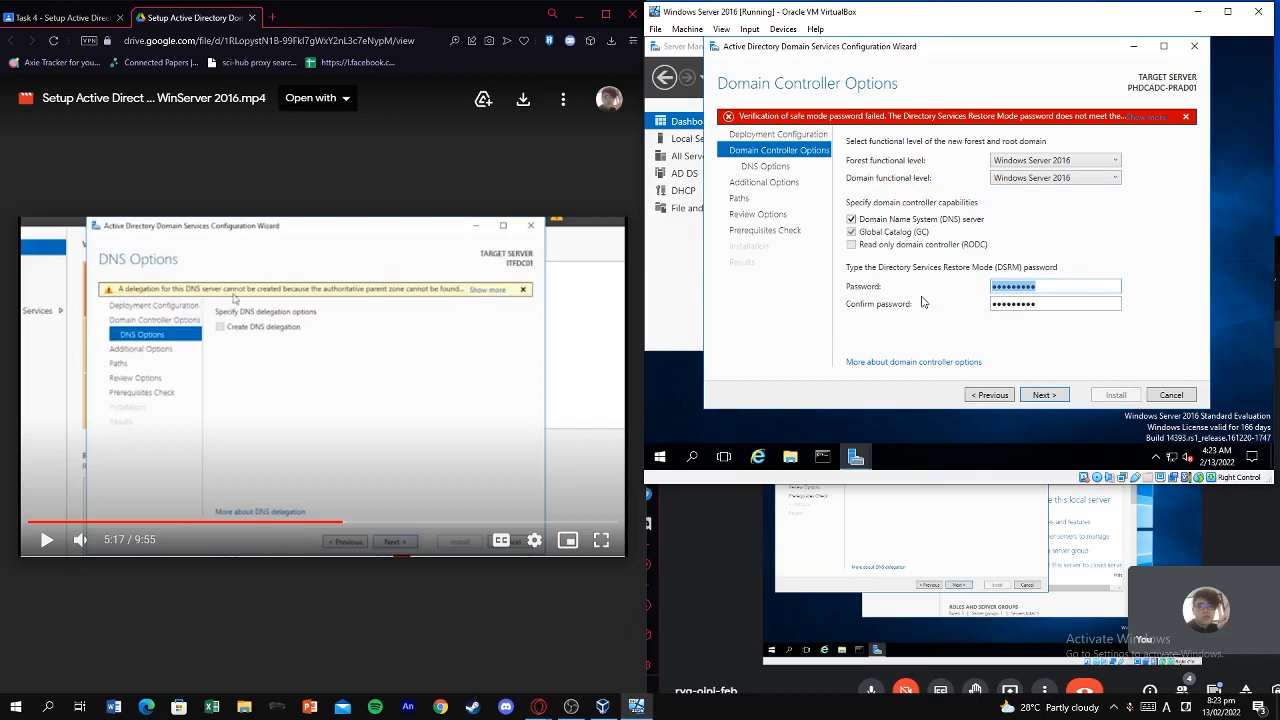
text(Pa•••••••)
key(Tab)
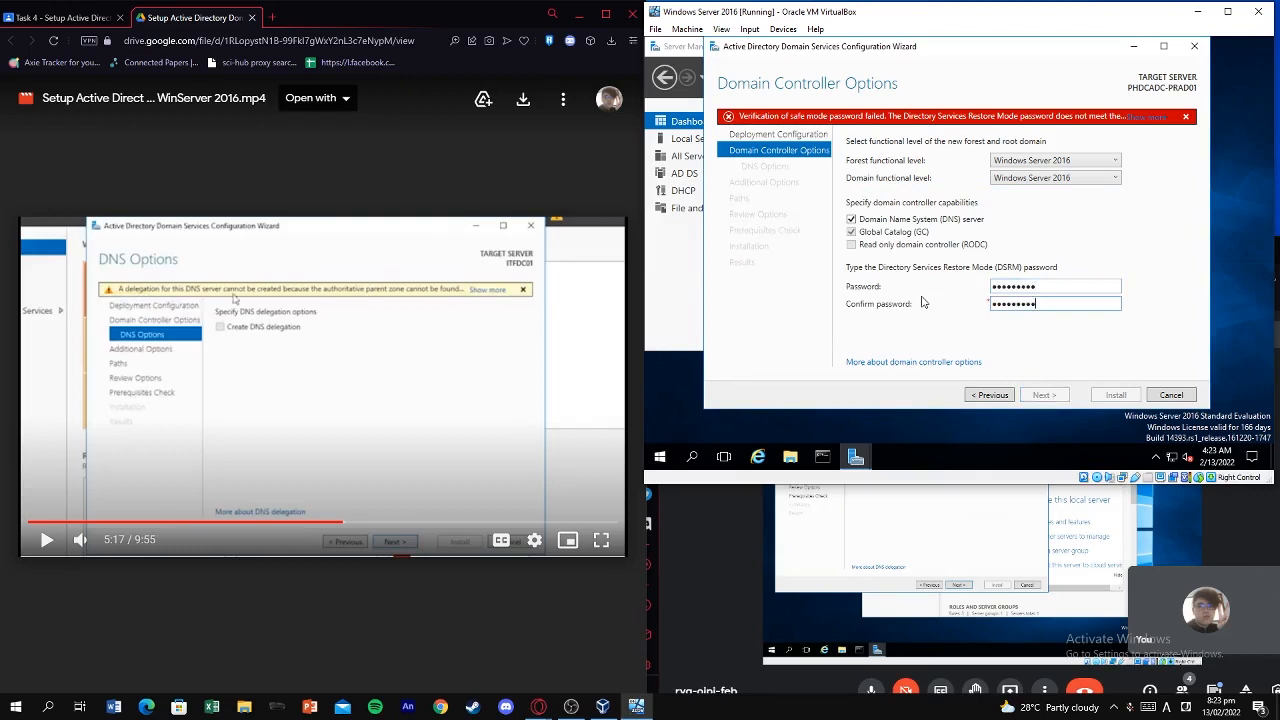
click(1062, 288)
text(•••)
drag(1066, 302, 892, 302)
text(P•••••••••••)
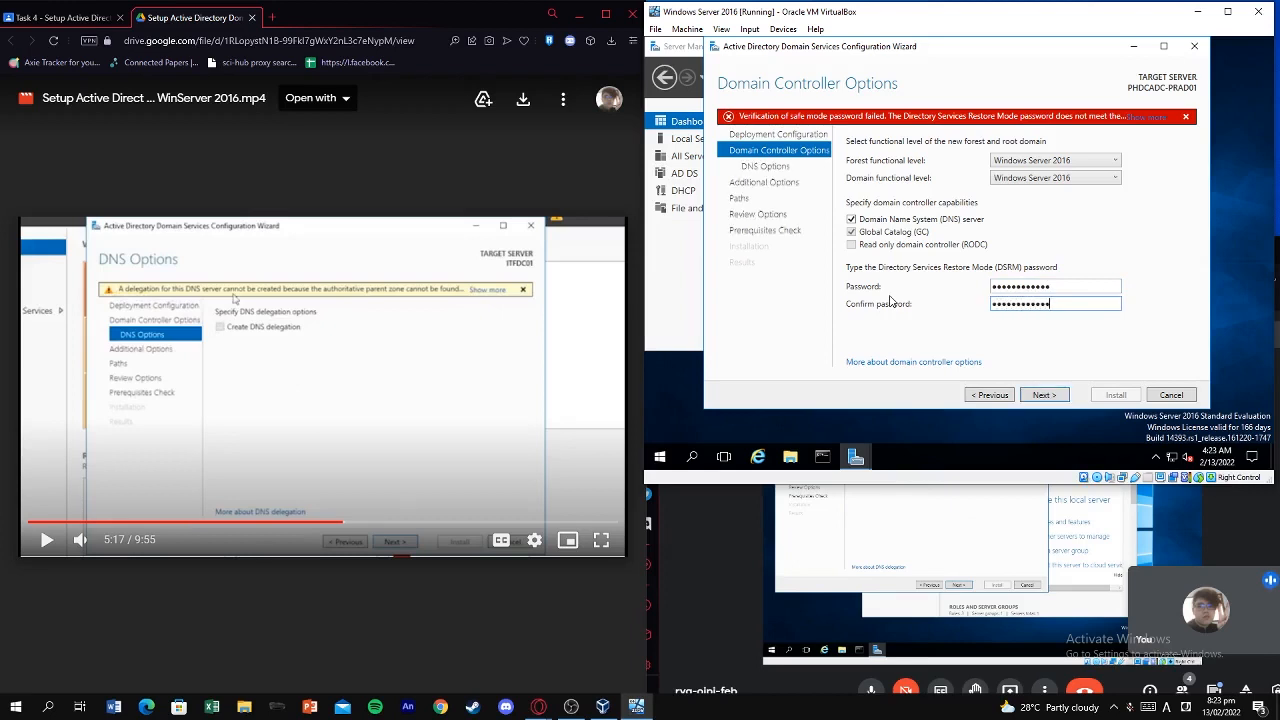
click(1042, 395)
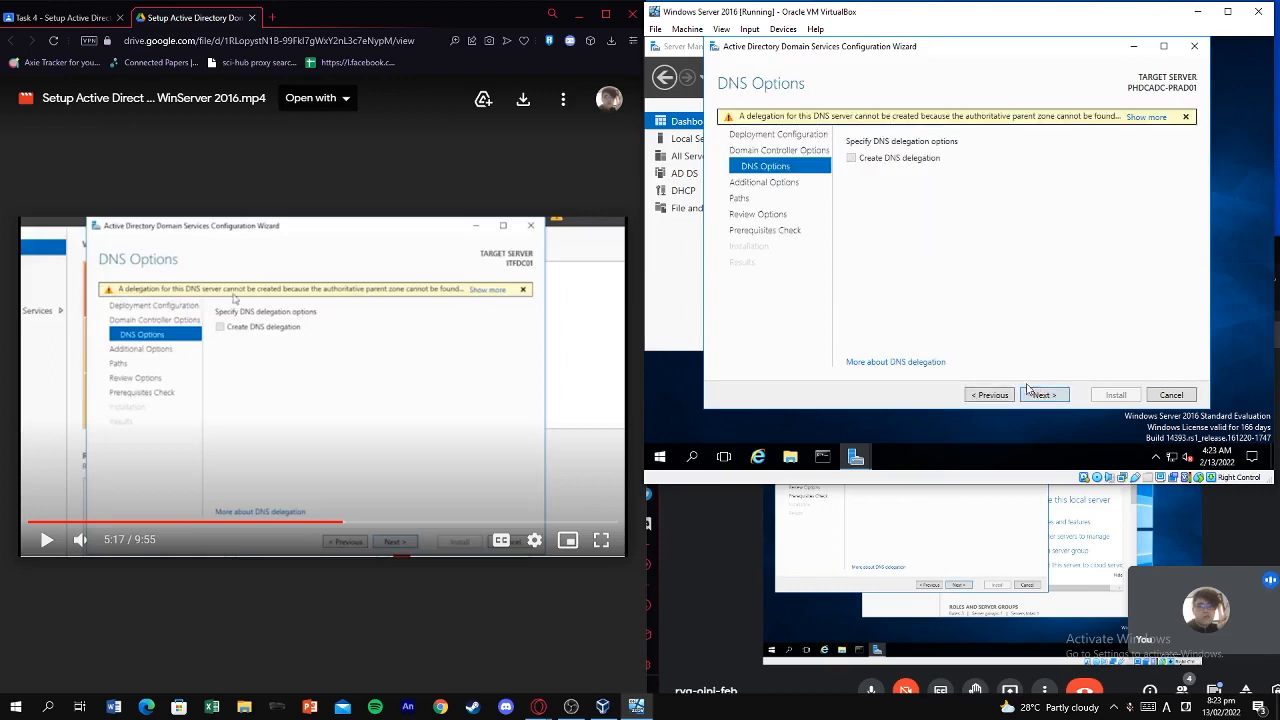
Expand and dismiss the DNS delegation warning, then advance past DNS Options.
click(548, 389)
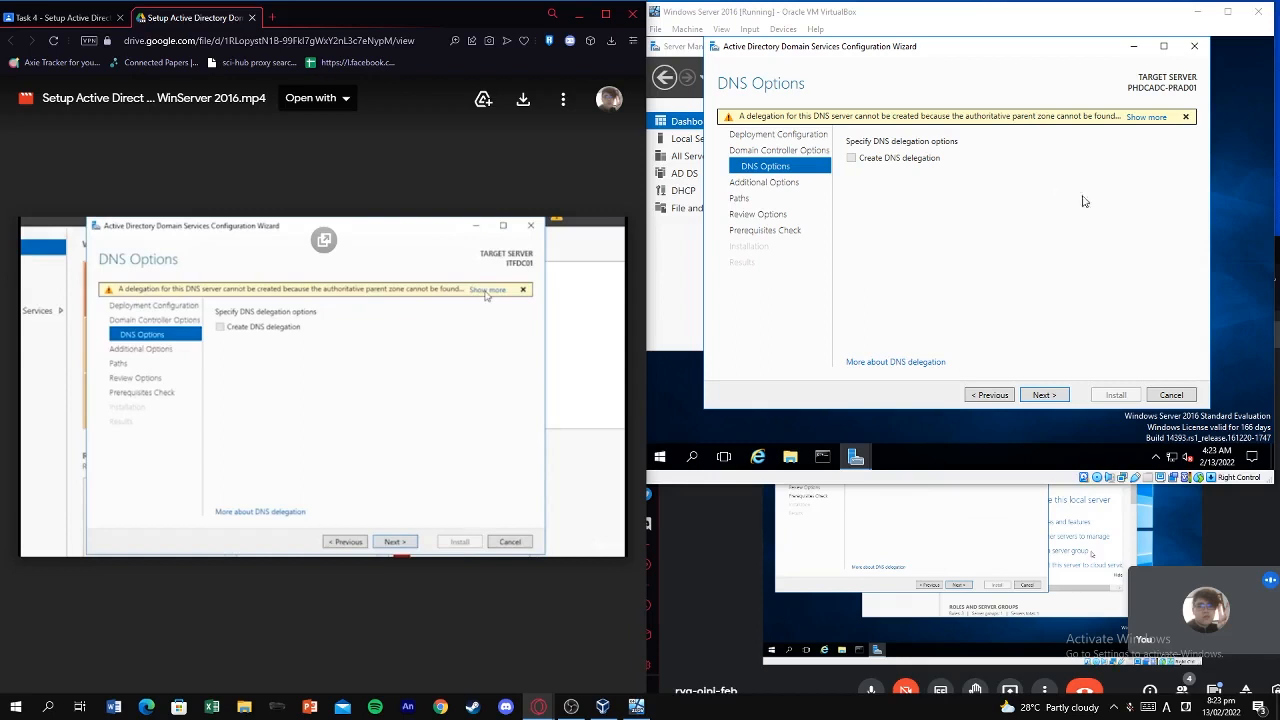
click(1144, 118)
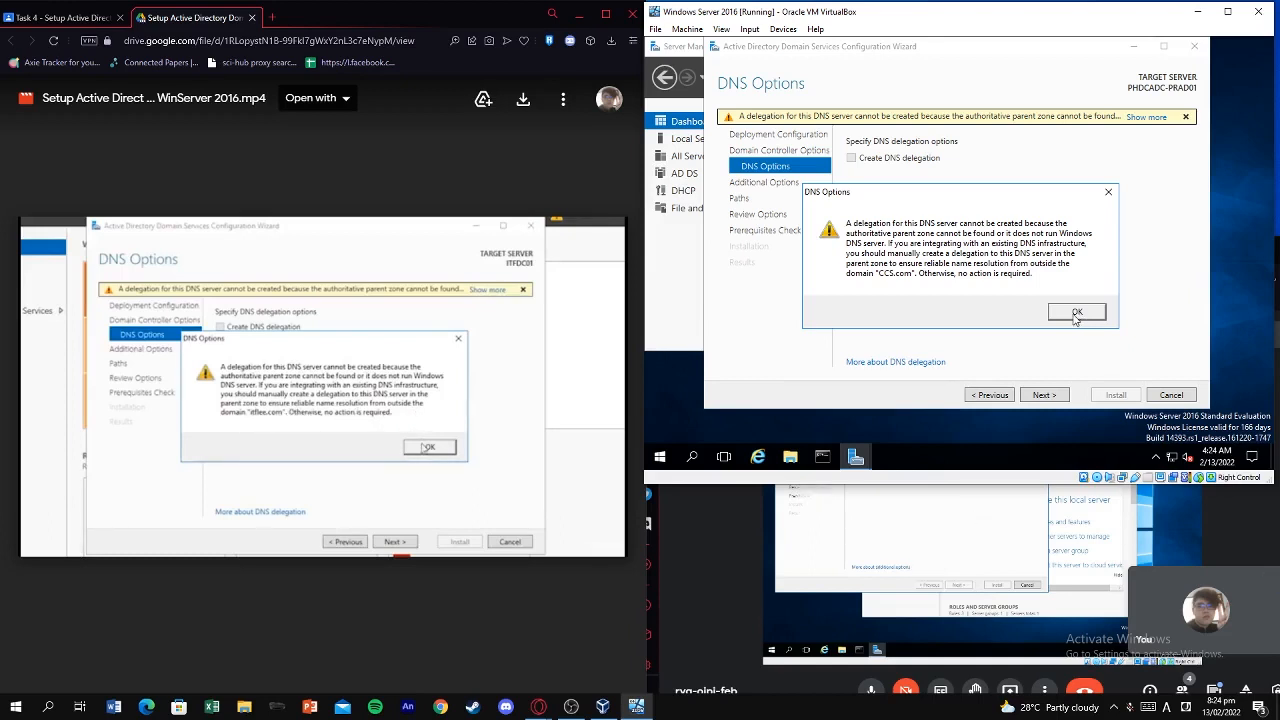
click(1076, 314)
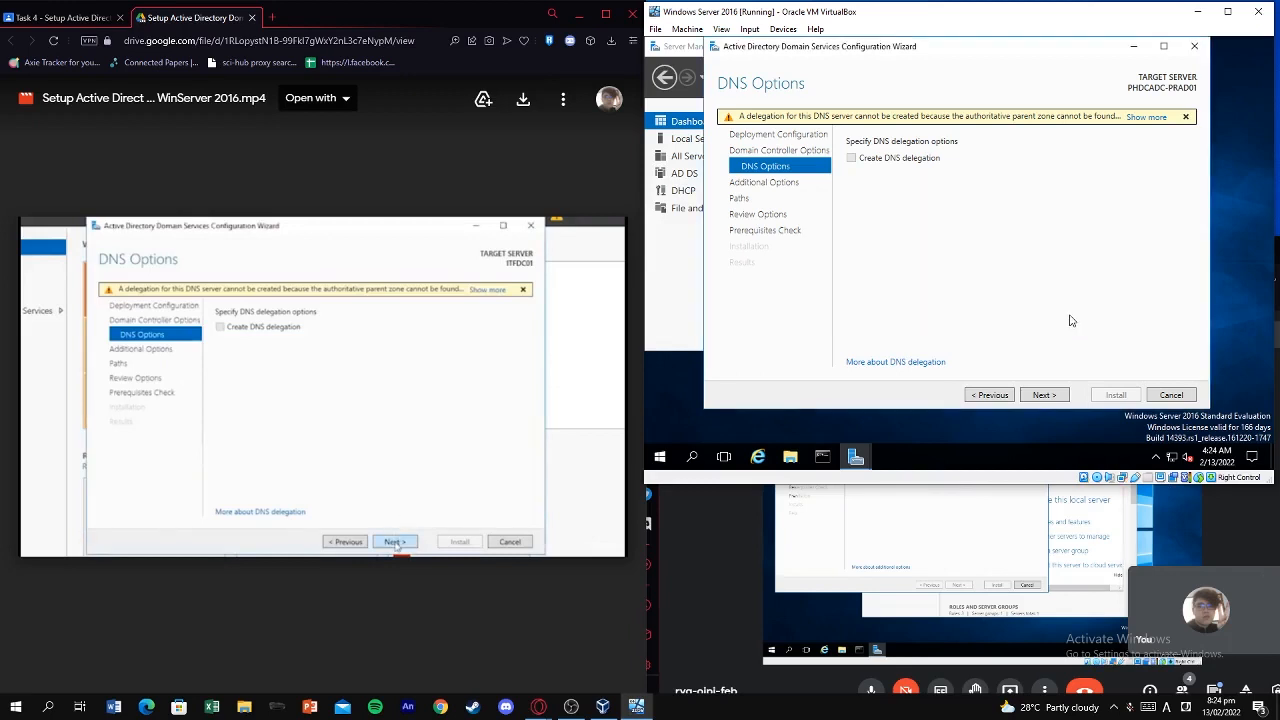
click(1045, 394)
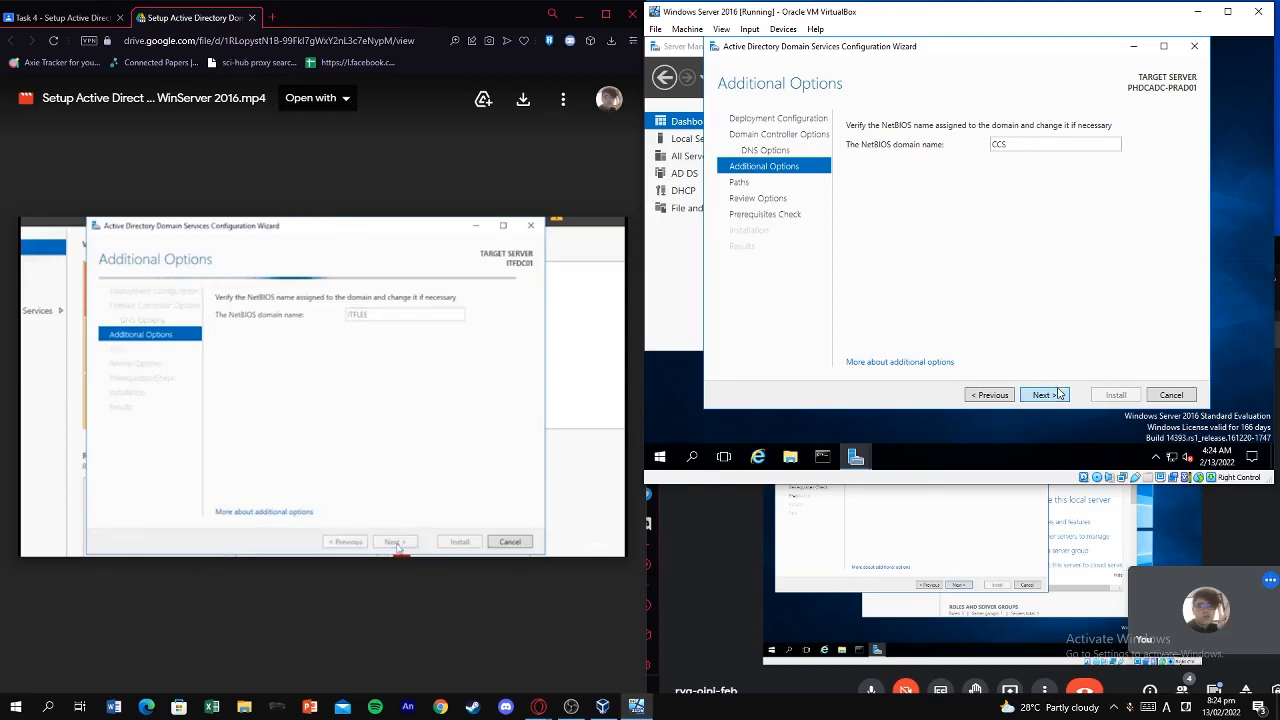
Keep CCS as the NetBIOS name, advance to Paths, and minimize OBS.
click(1059, 395)
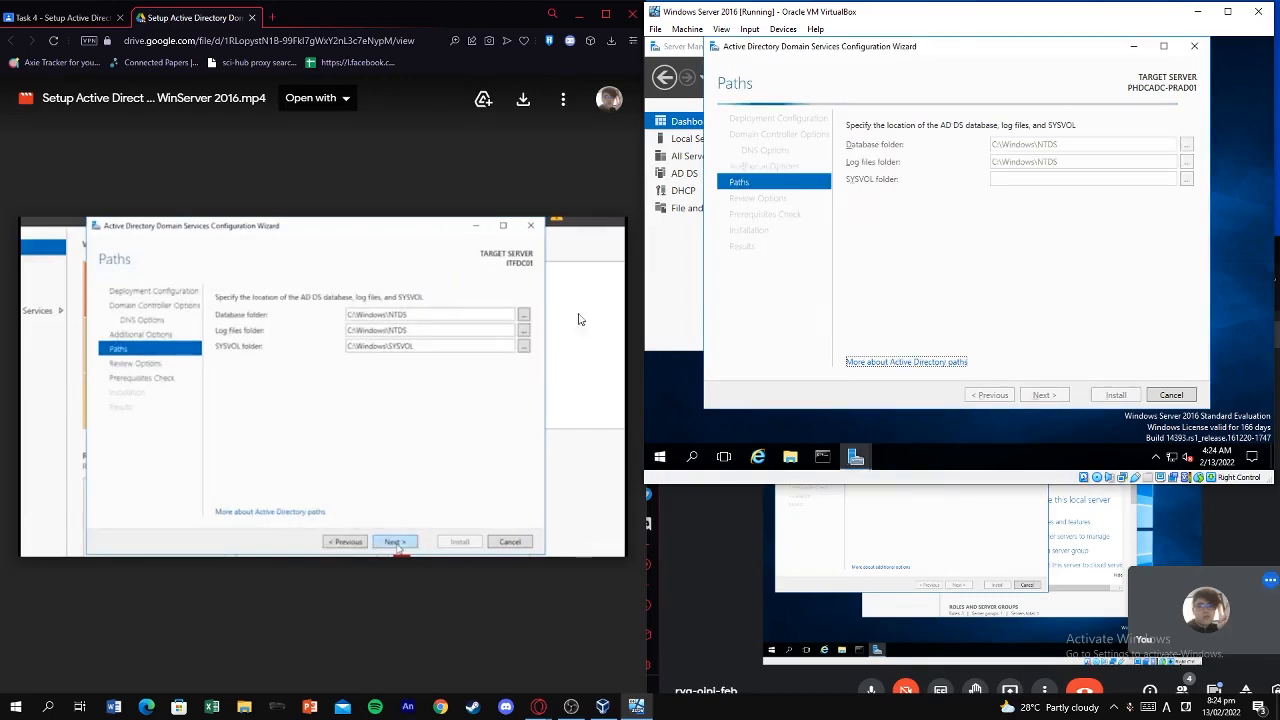
key(alt+Tab)
key(alt+Tab)
key(alt+Tab)
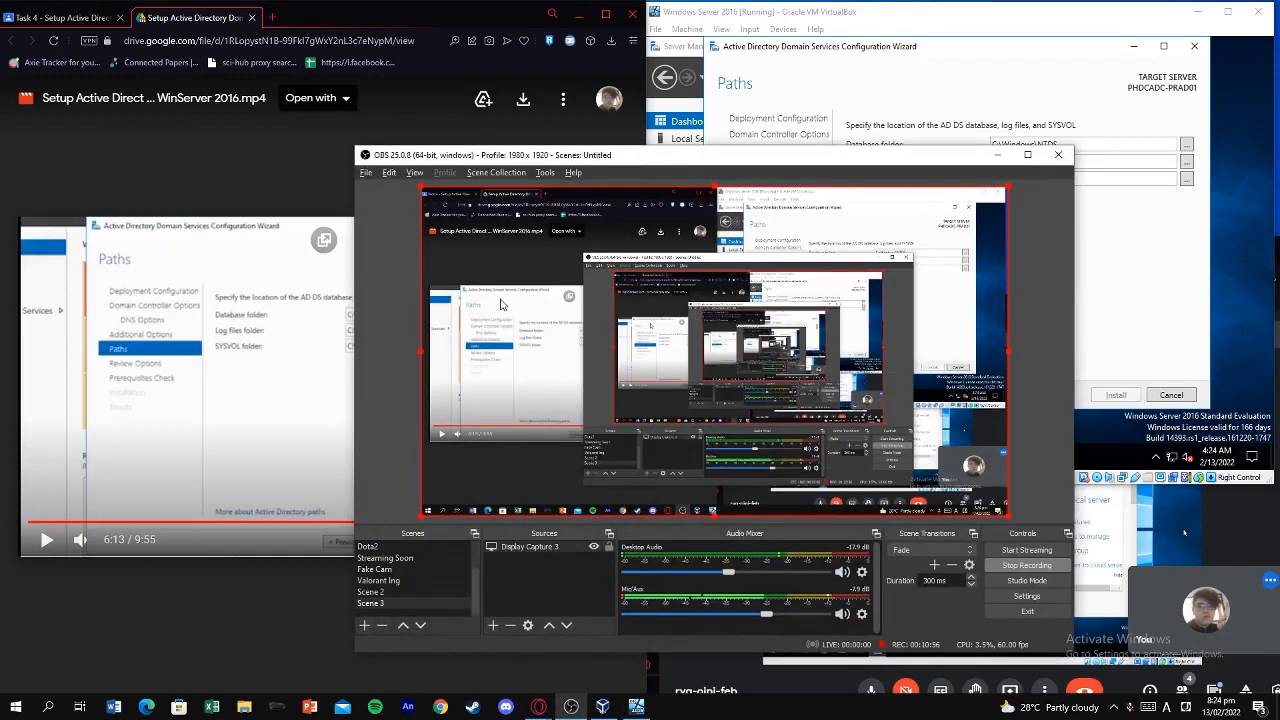
click(997, 155)
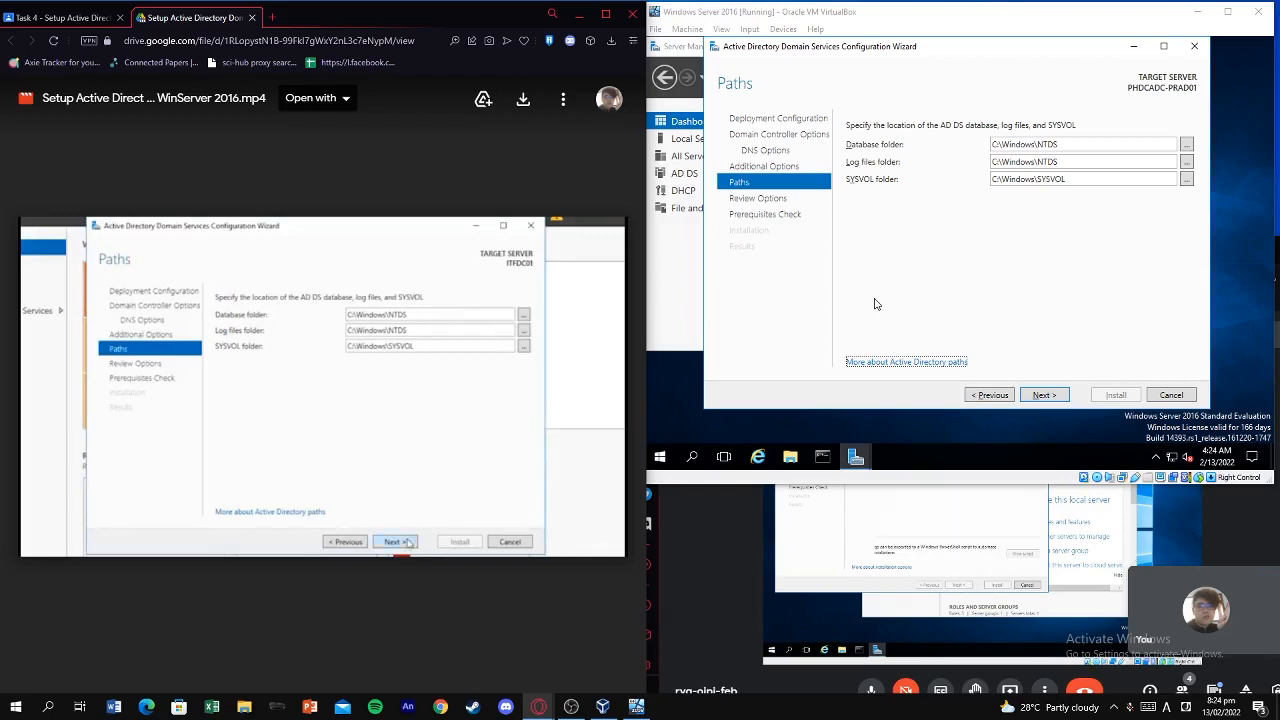
Advance to Review Options, scroll the summary, and view then close the PowerShell deployment script.
click(1040, 395)
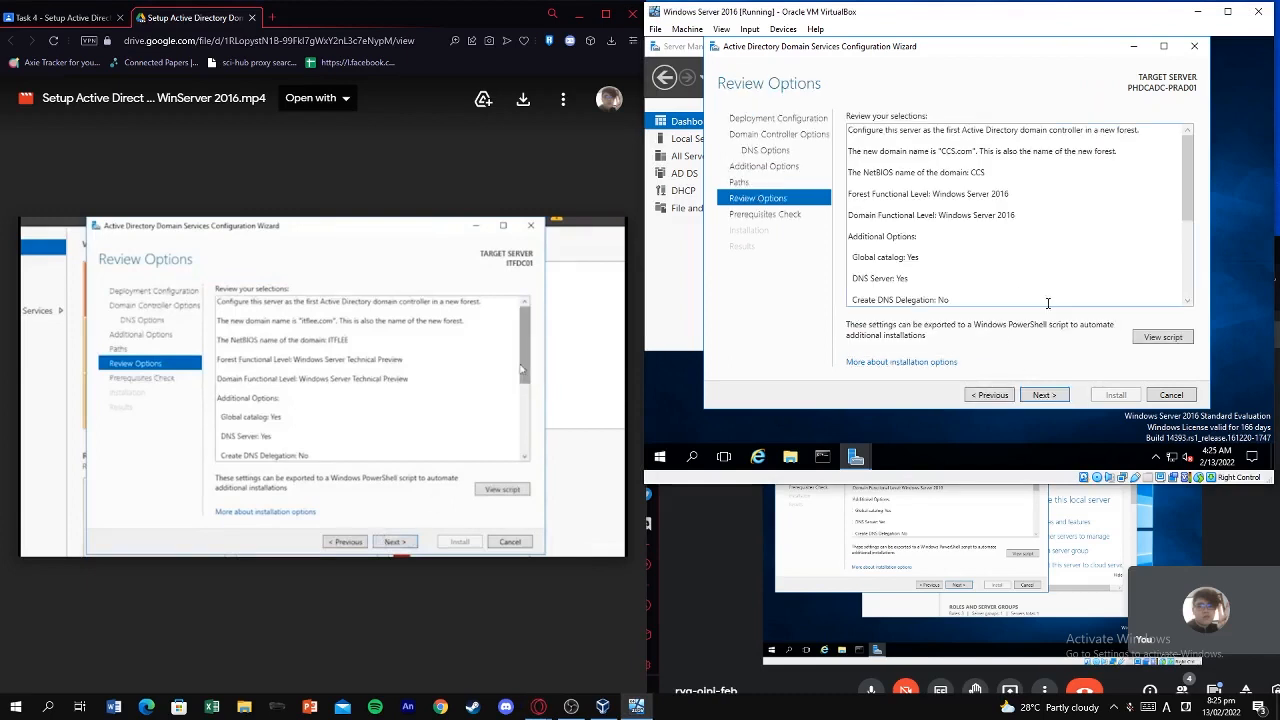
drag(1188, 207, 1202, 297)
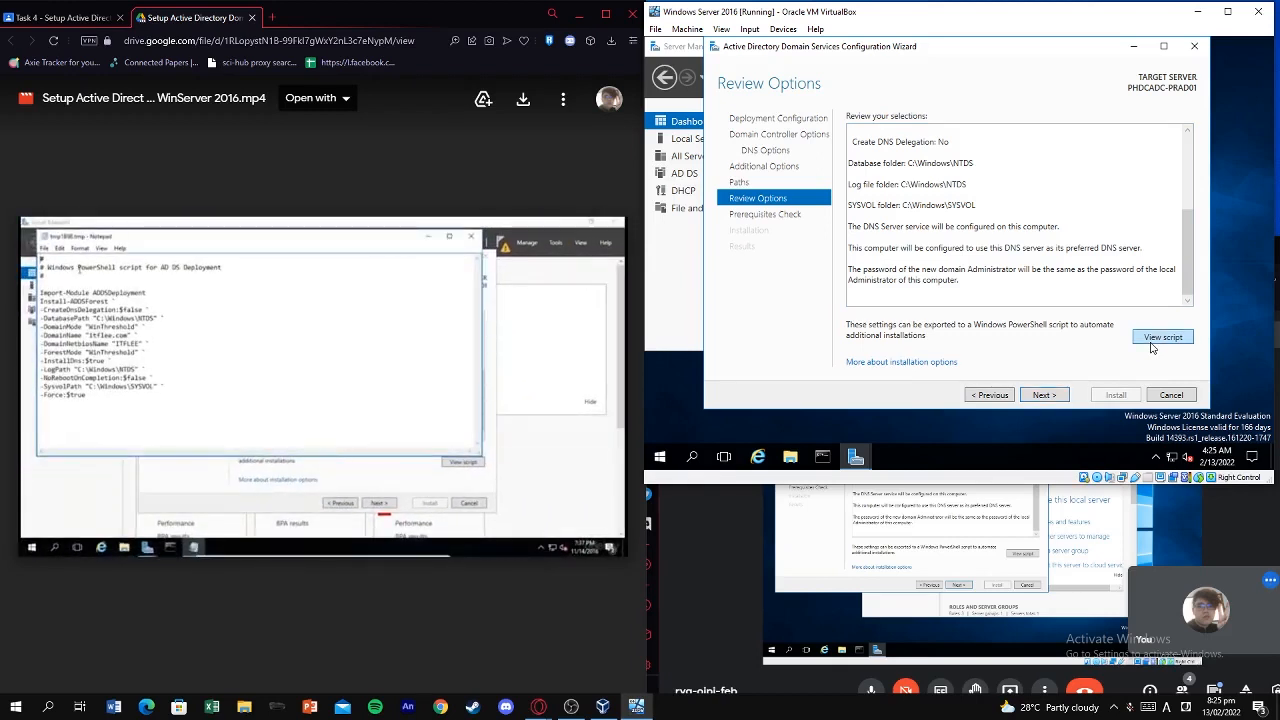
click(1150, 341)
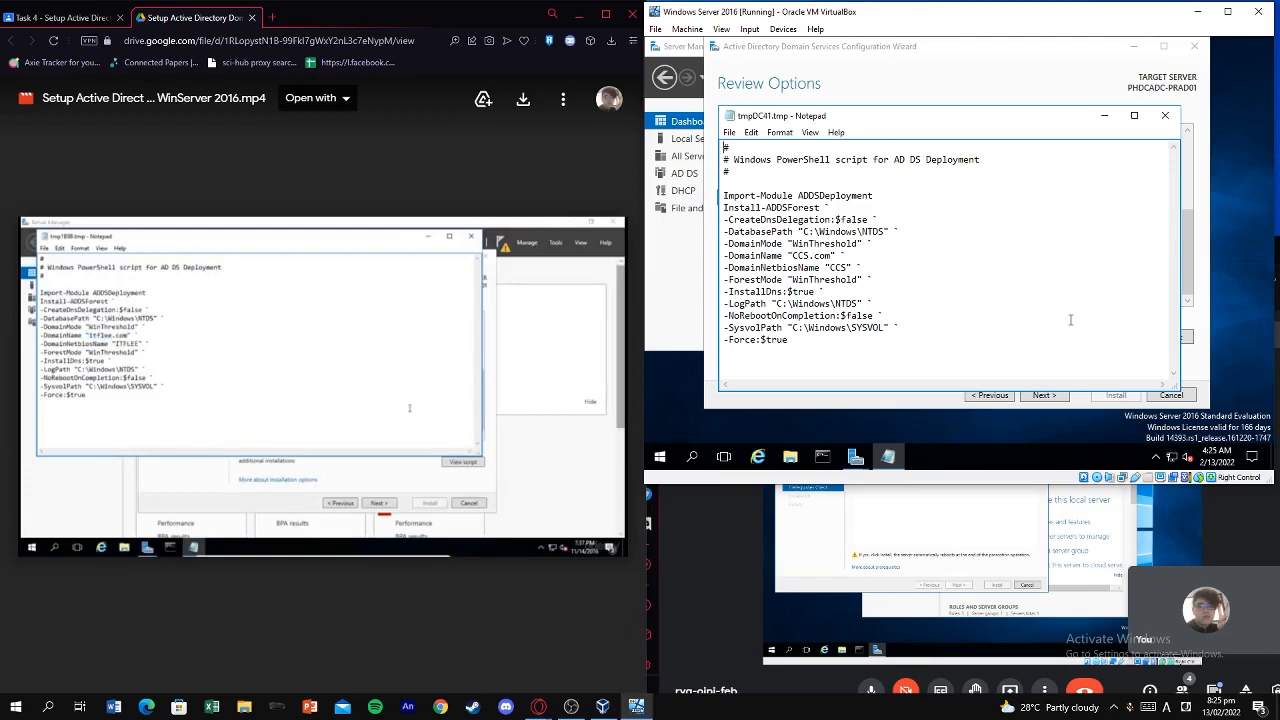
click(1165, 115)
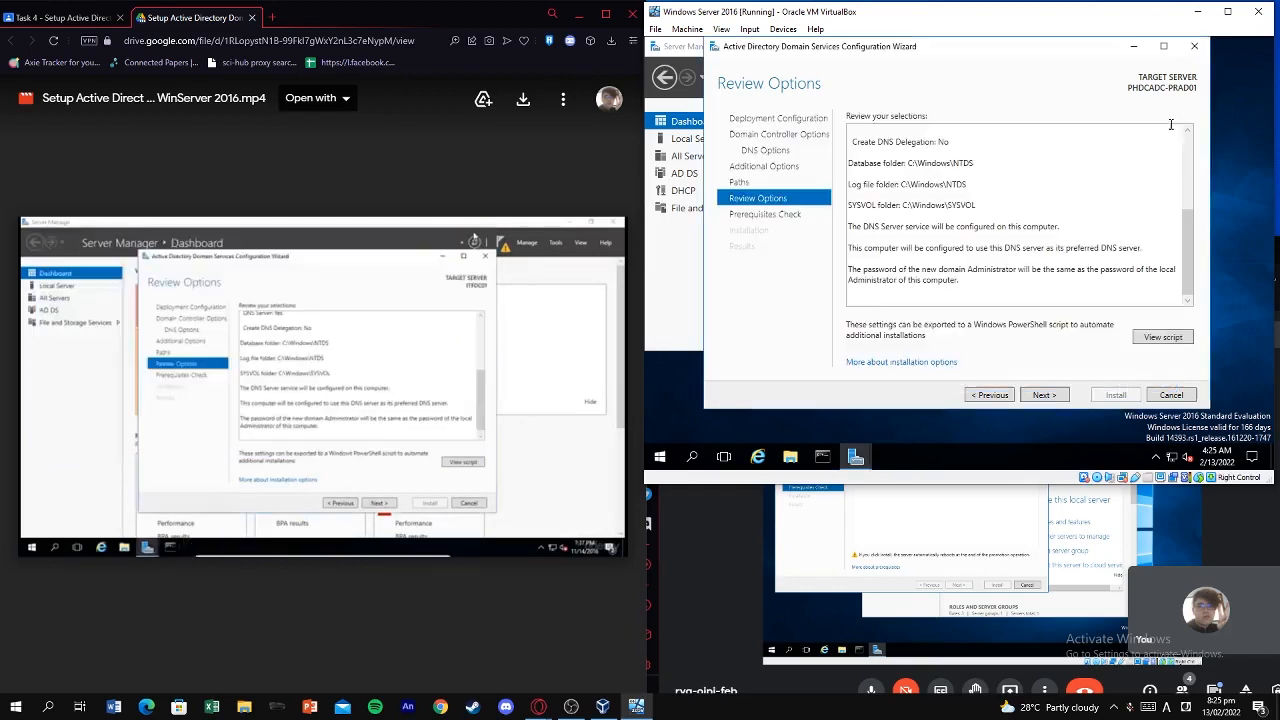
Start the Prerequisites Check, then pause the tutorial and refocus the VM window.
click(1062, 393)
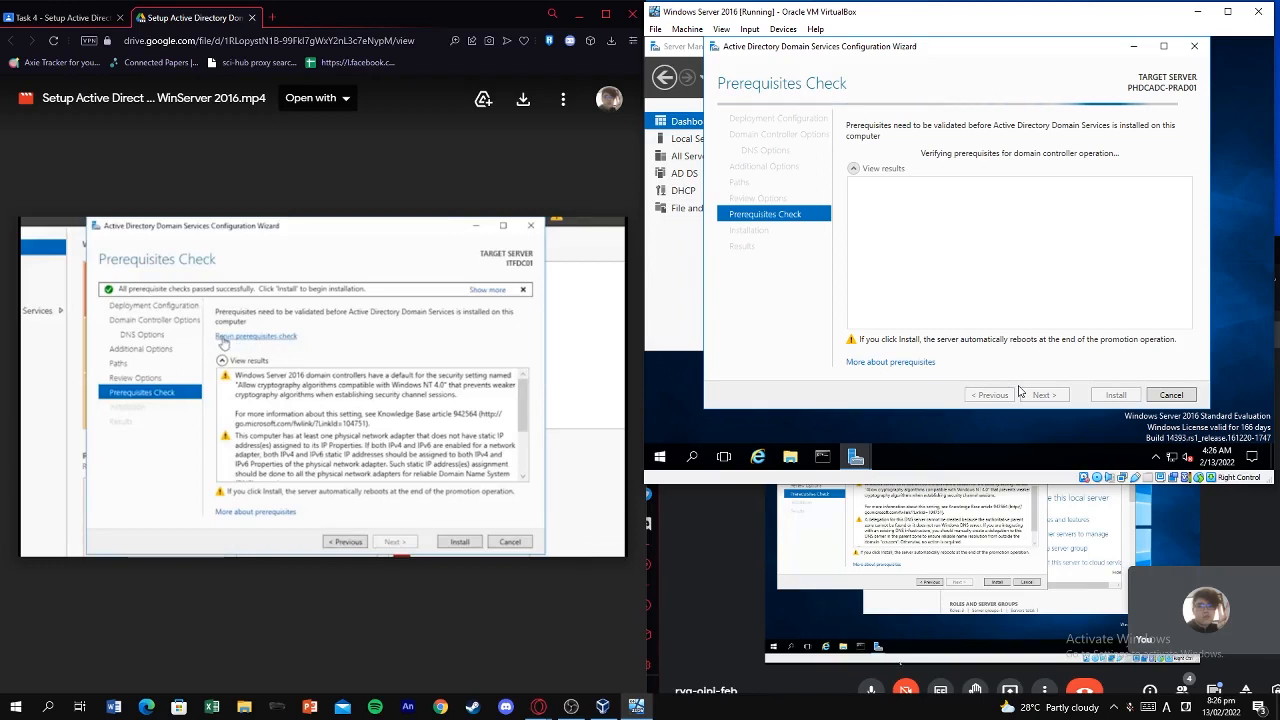
click(481, 354)
click(938, 400)
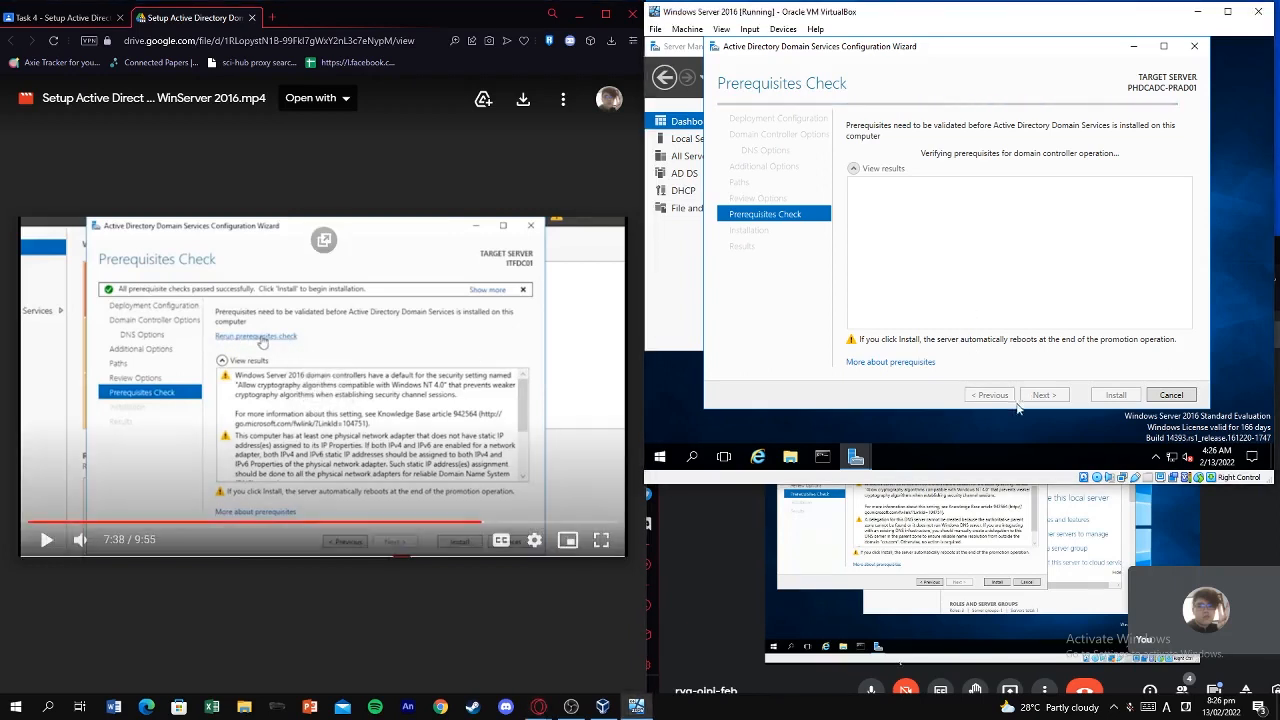
click(1001, 511)
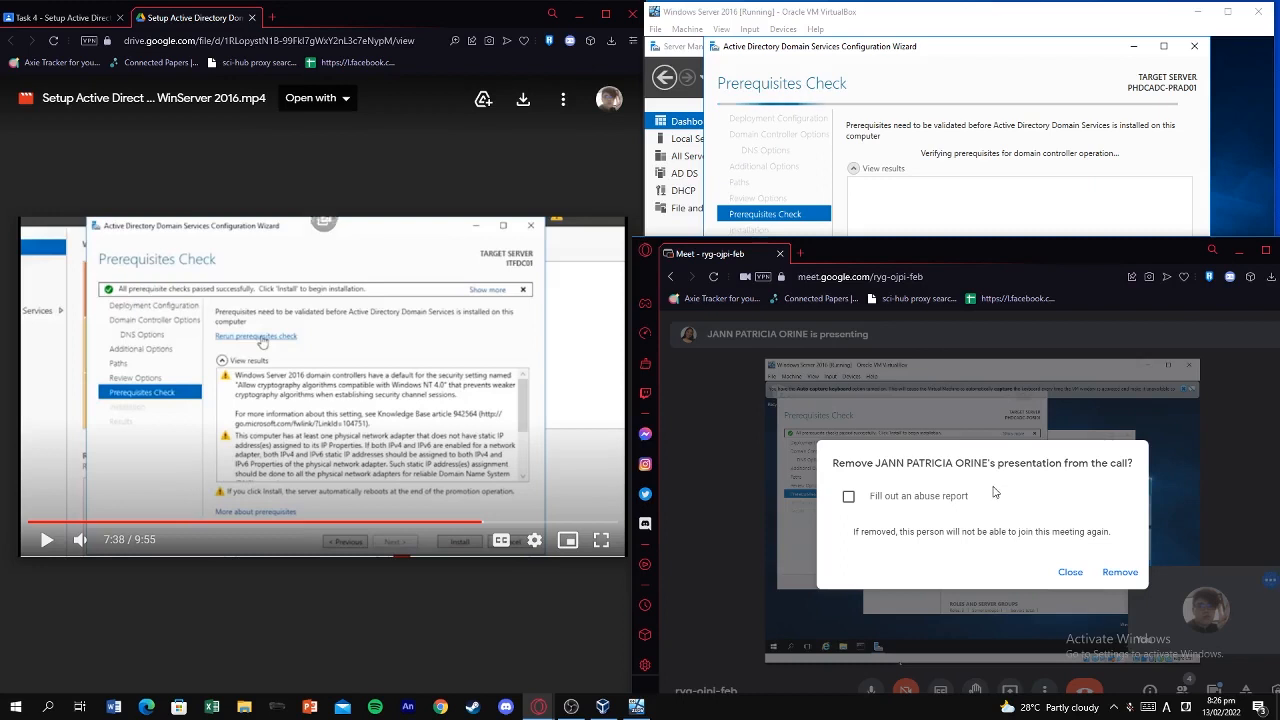
click(1014, 407)
mouse_move(995, 517)
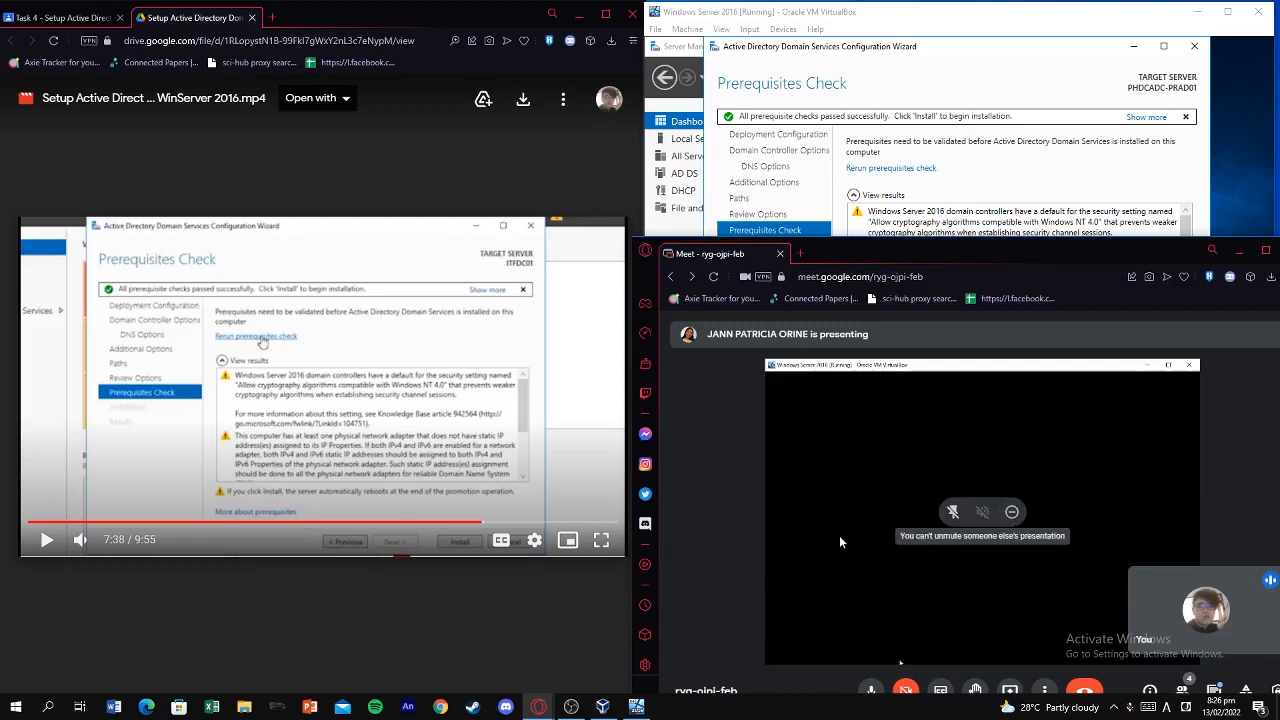
click(958, 171)
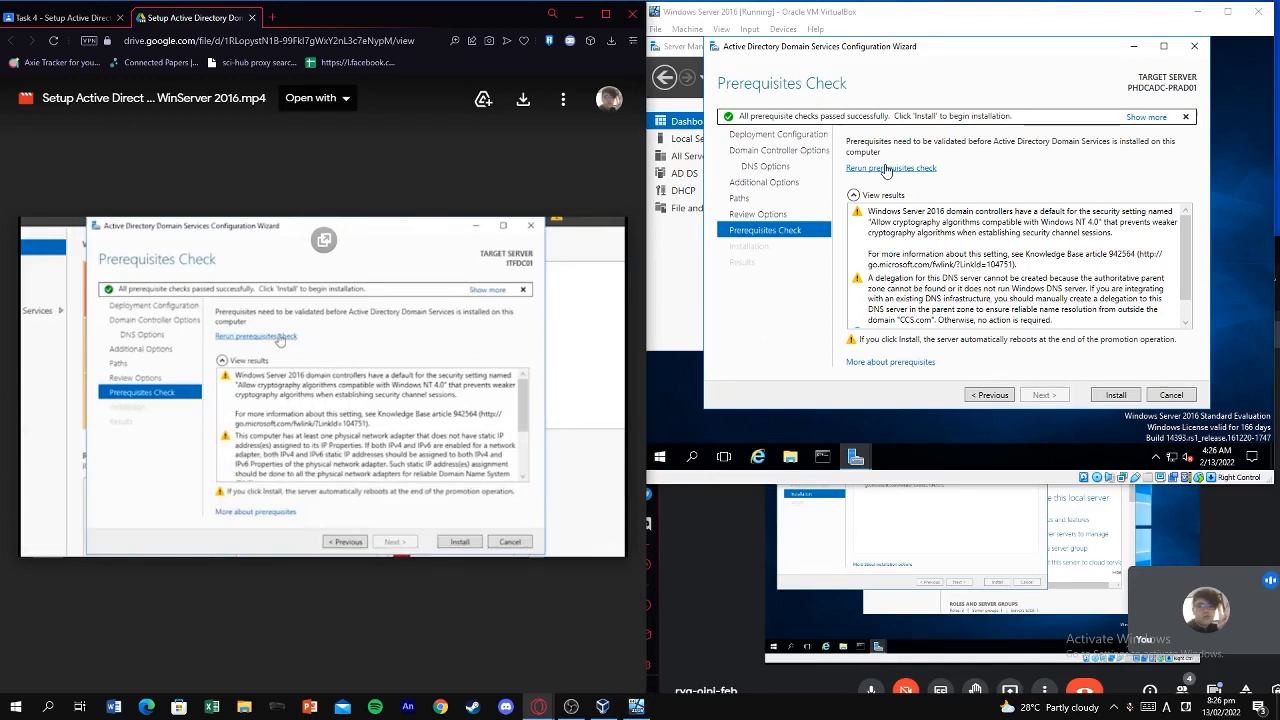
Rerun the prerequisites check and, once all checks pass, begin the AD DS installation.
click(885, 169)
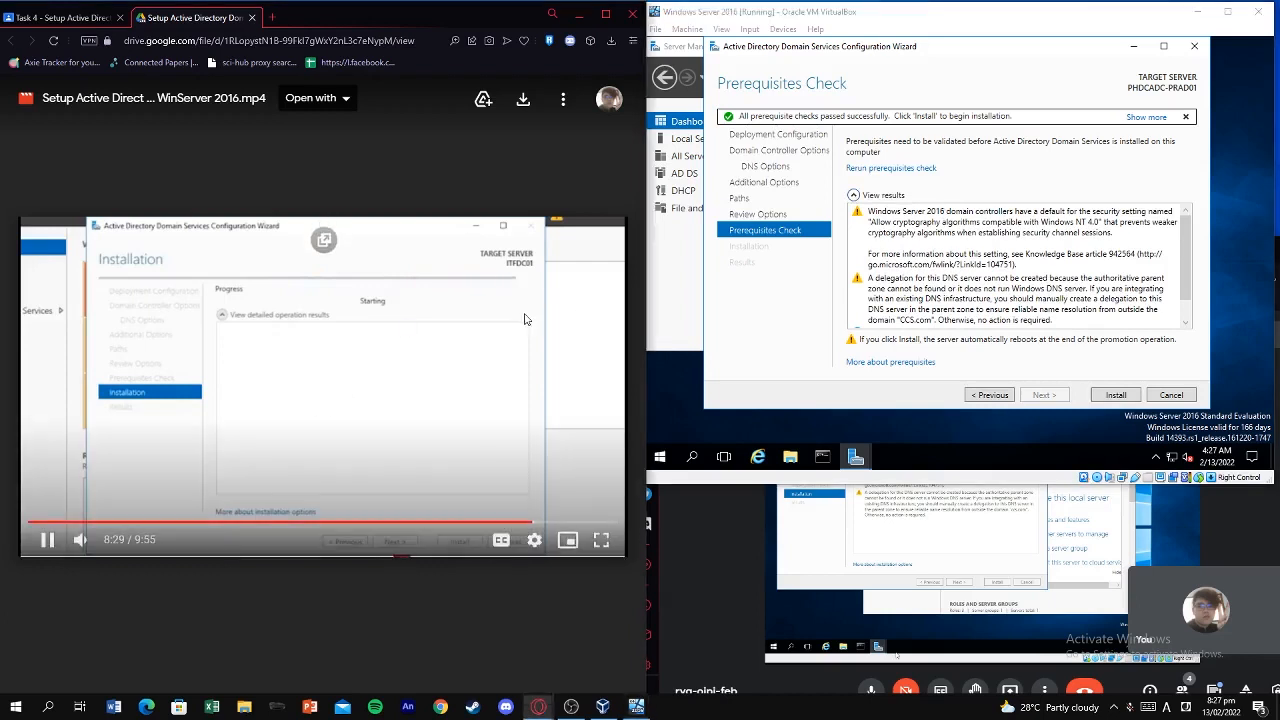
click(401, 328)
key(Left)
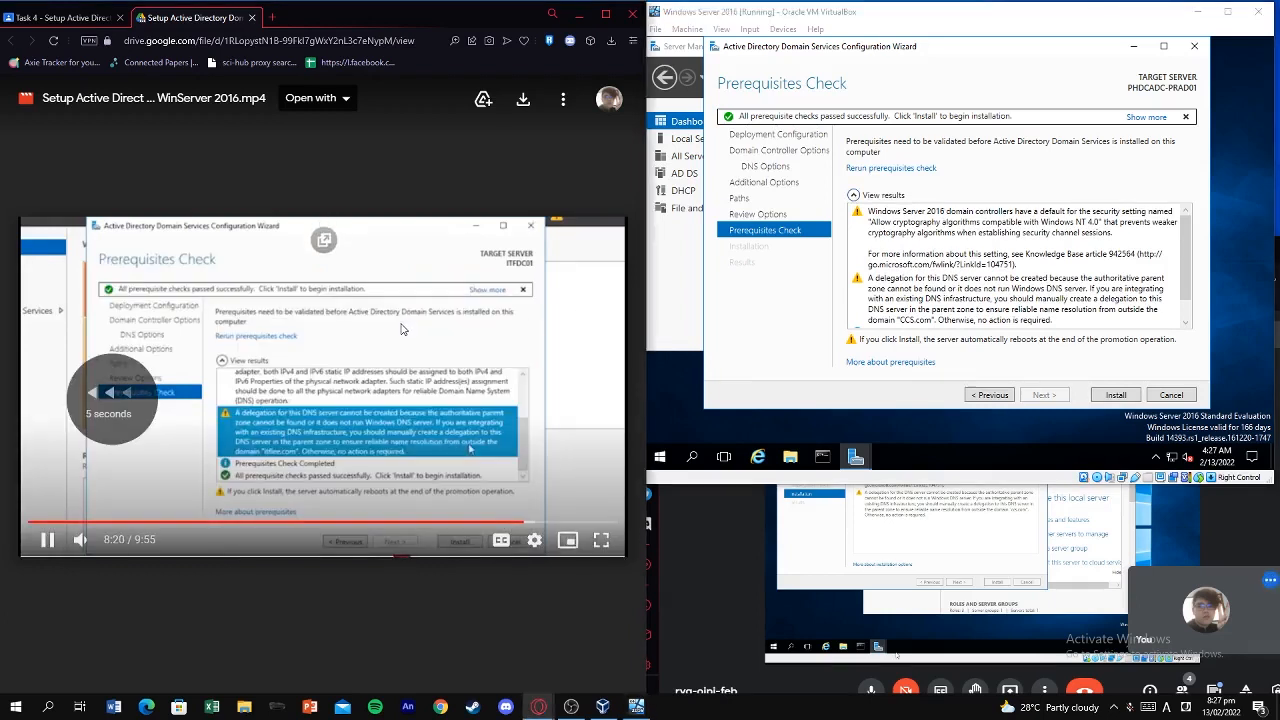
scroll(950, 302, up, 1)
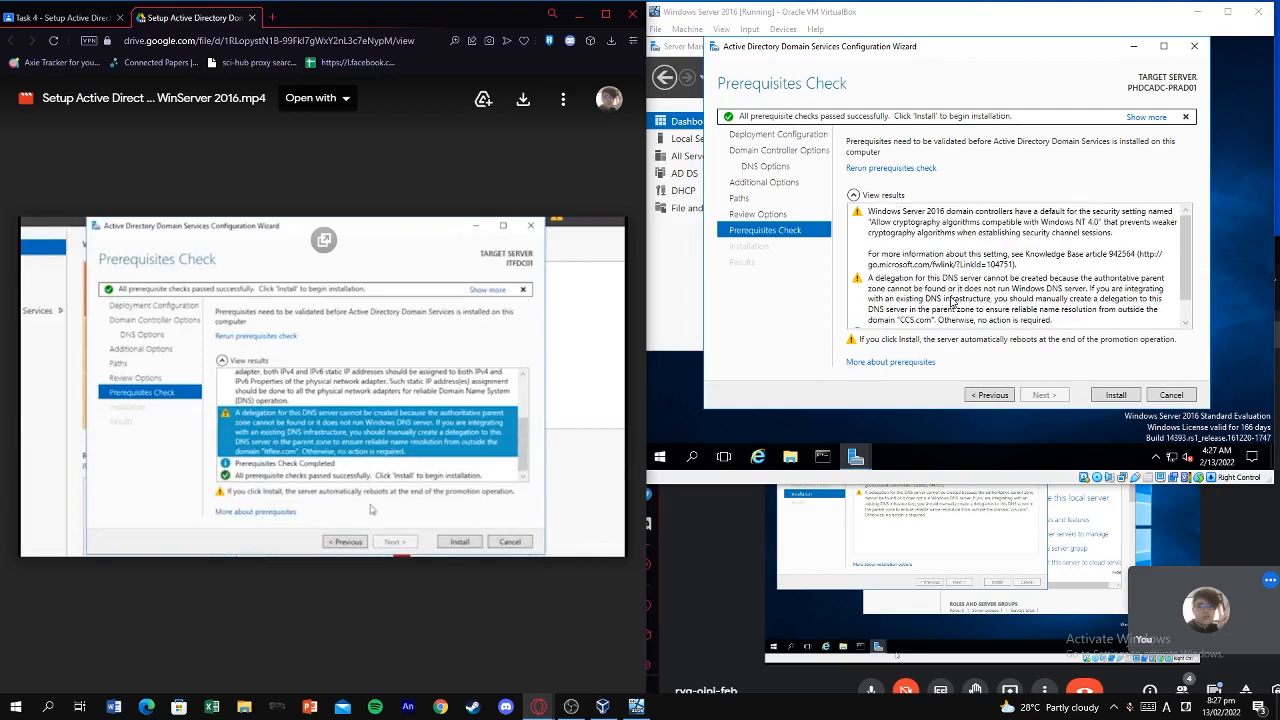
scroll(965, 297, down, 1)
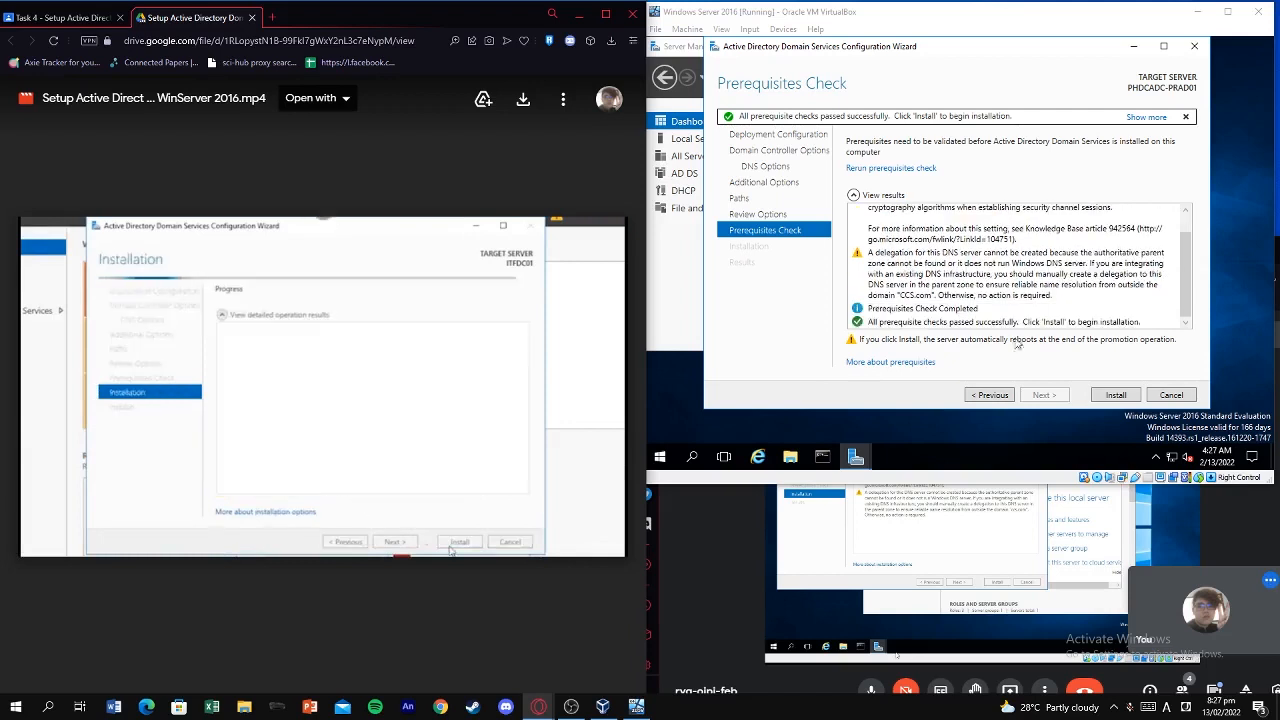
click(1115, 395)
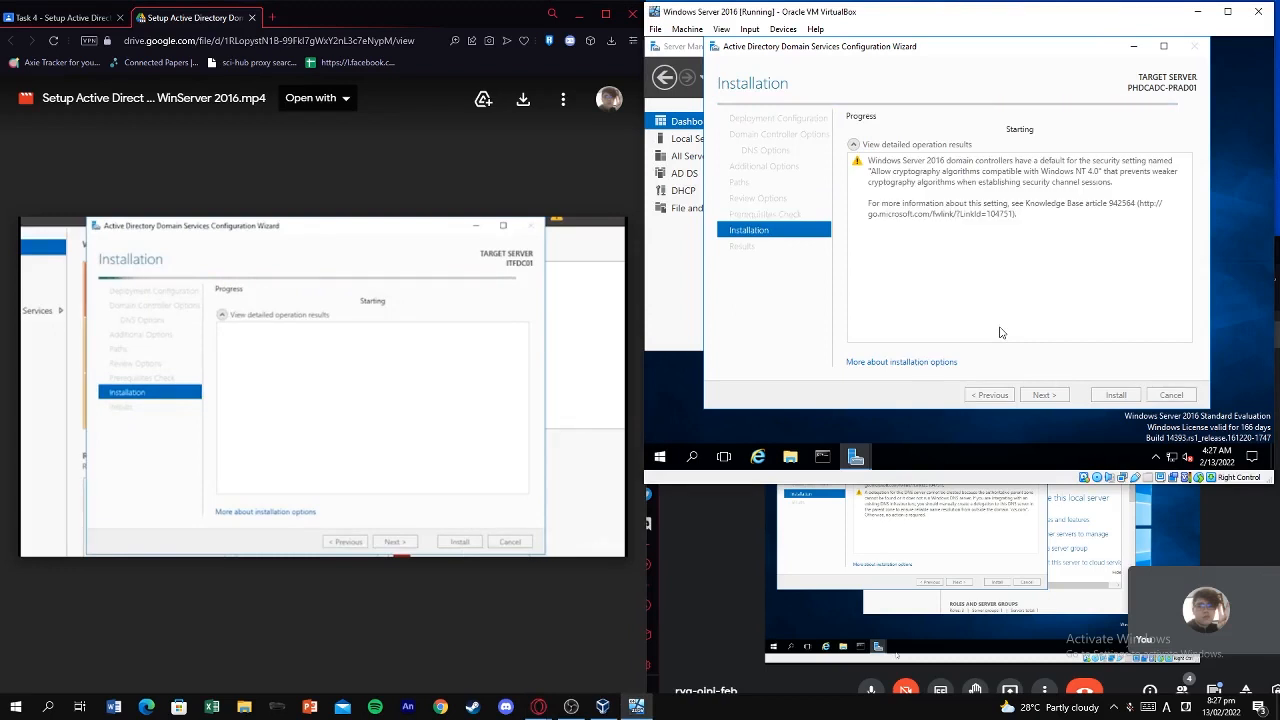
Switch between the class meeting and VM windows and resume the tutorial while installation completes.
click(963, 517)
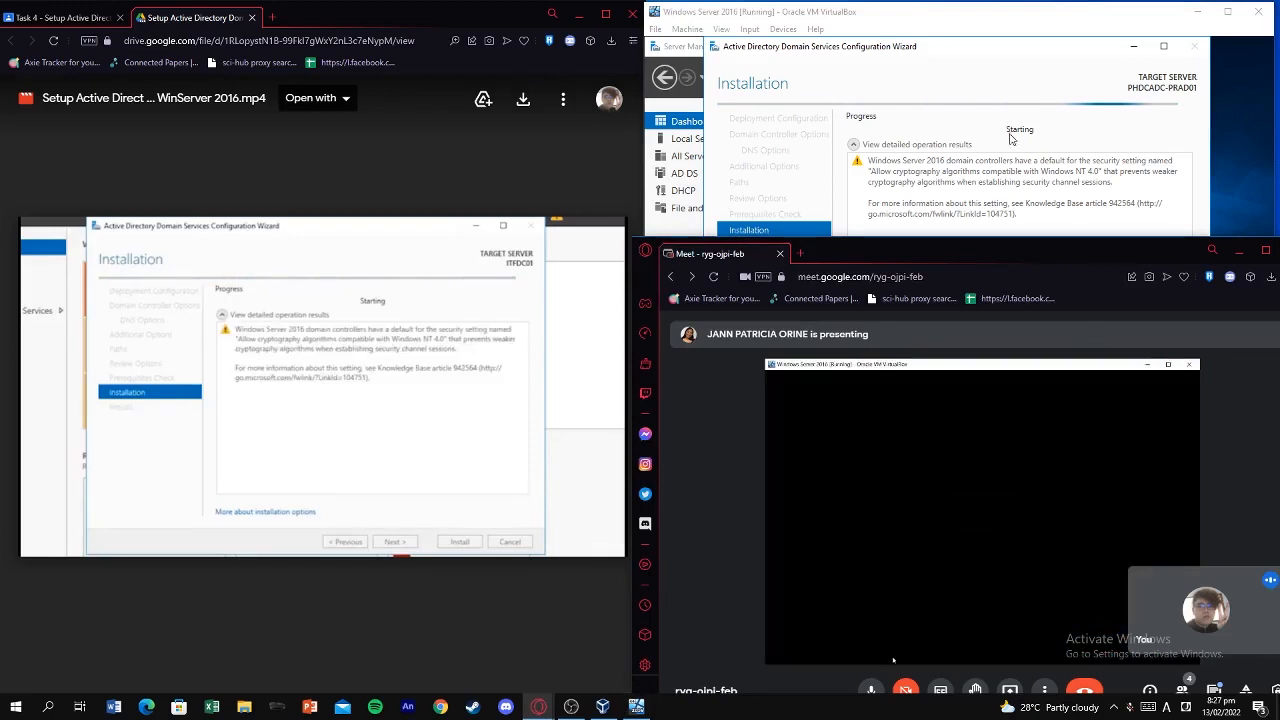
click(979, 17)
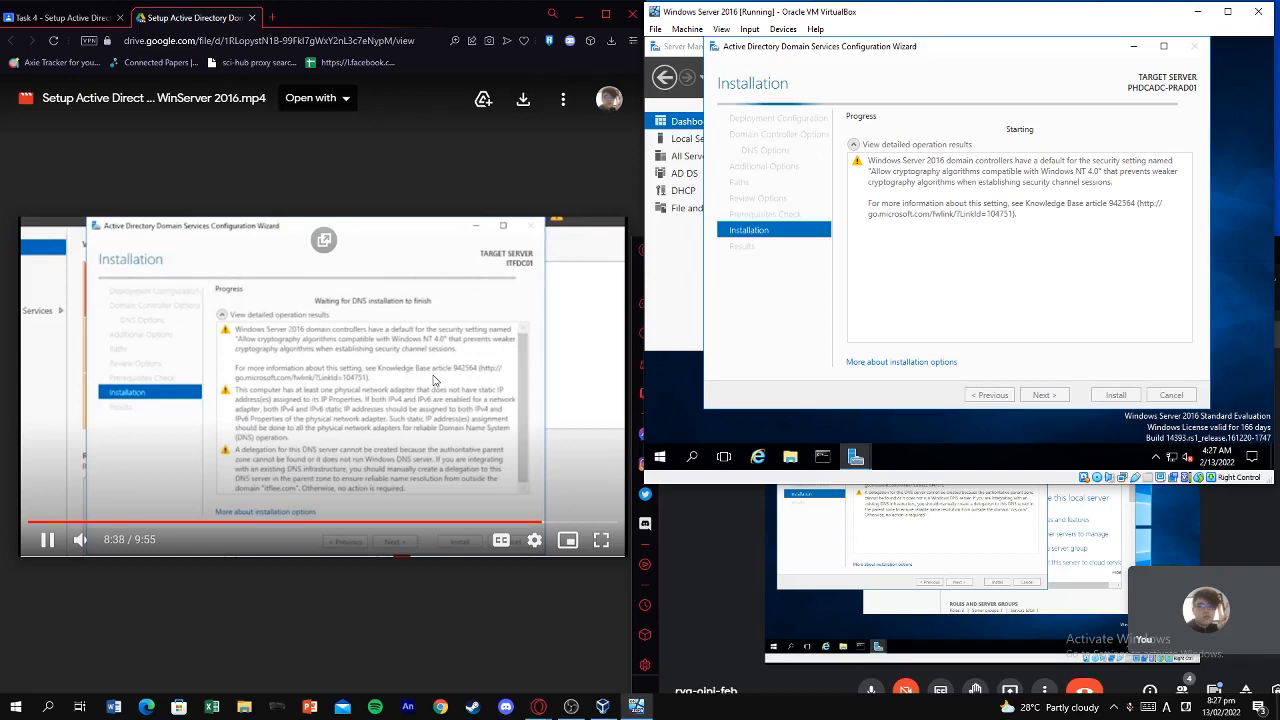
click(434, 377)
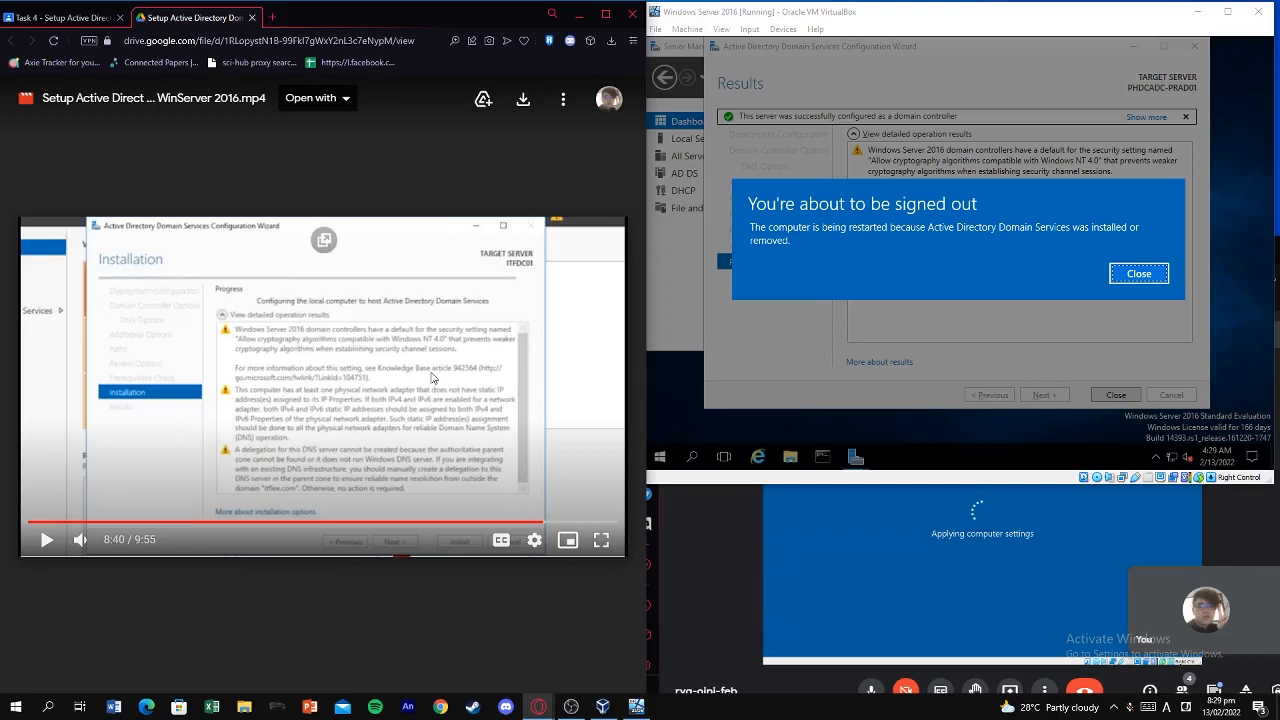
Dismiss the 'You're about to be signed out' notice and close the promotion wizard's Results page.
click(433, 380)
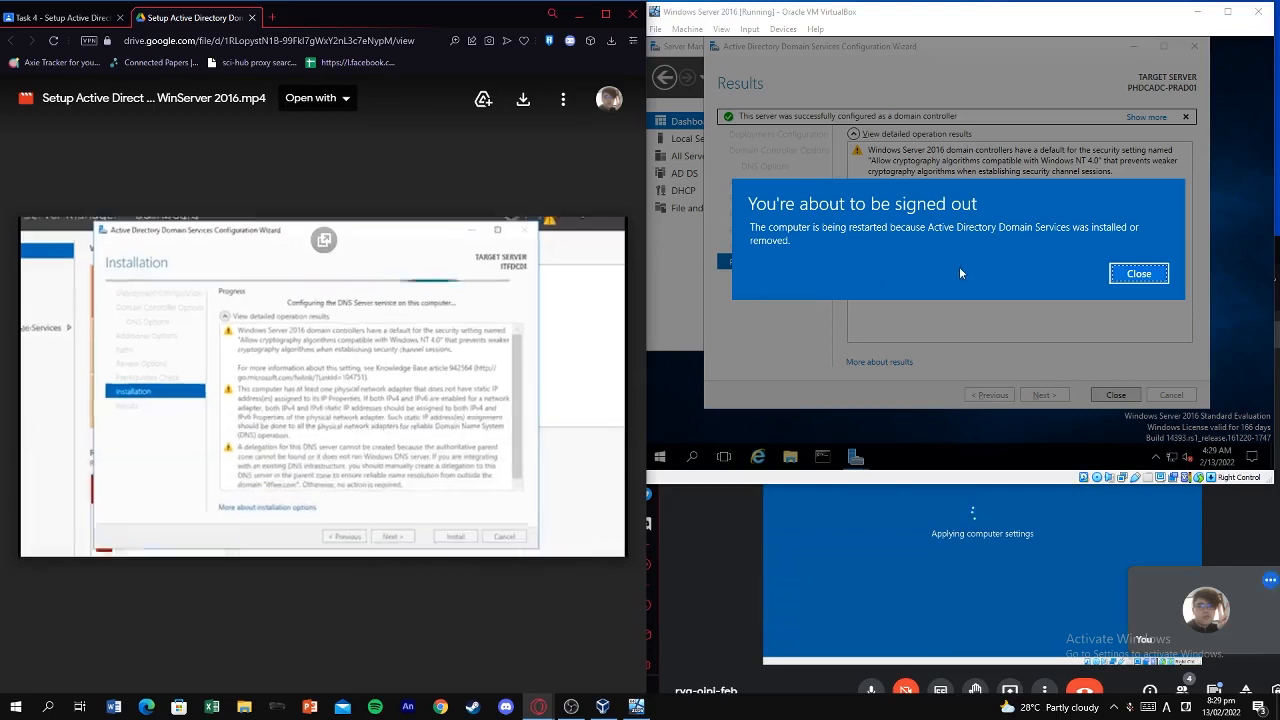
click(1116, 284)
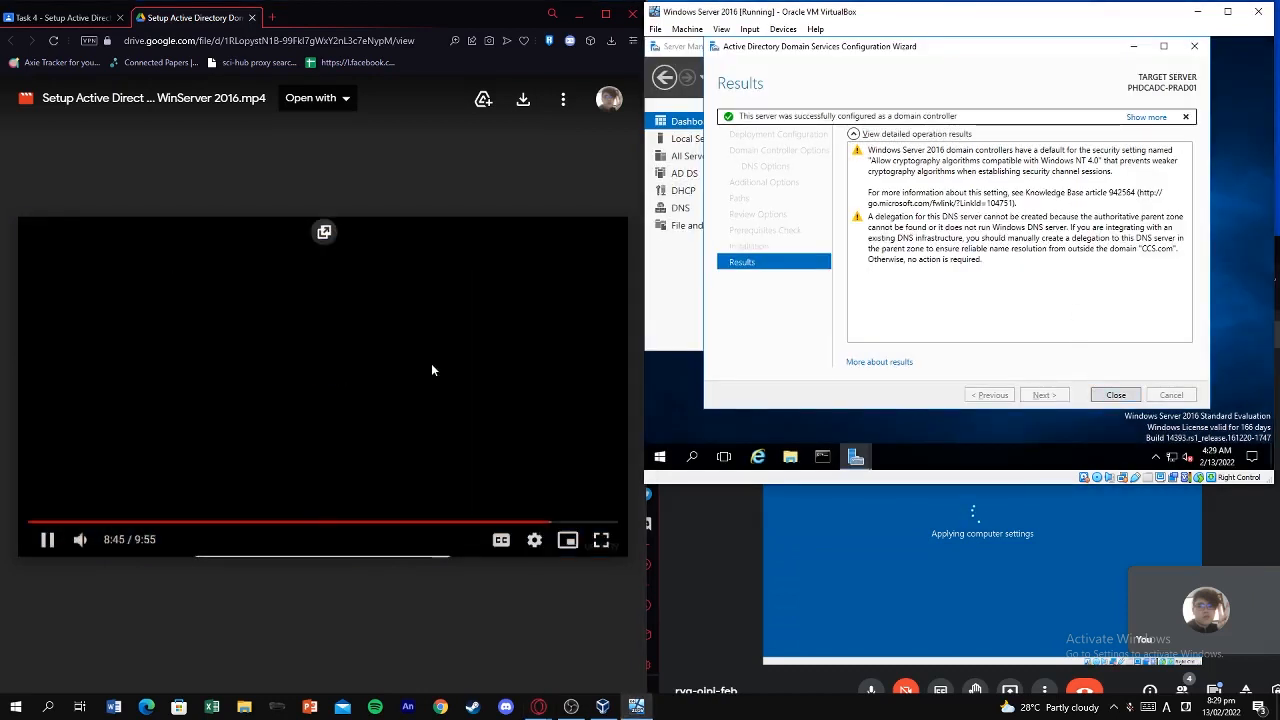
click(431, 363)
key(Left)
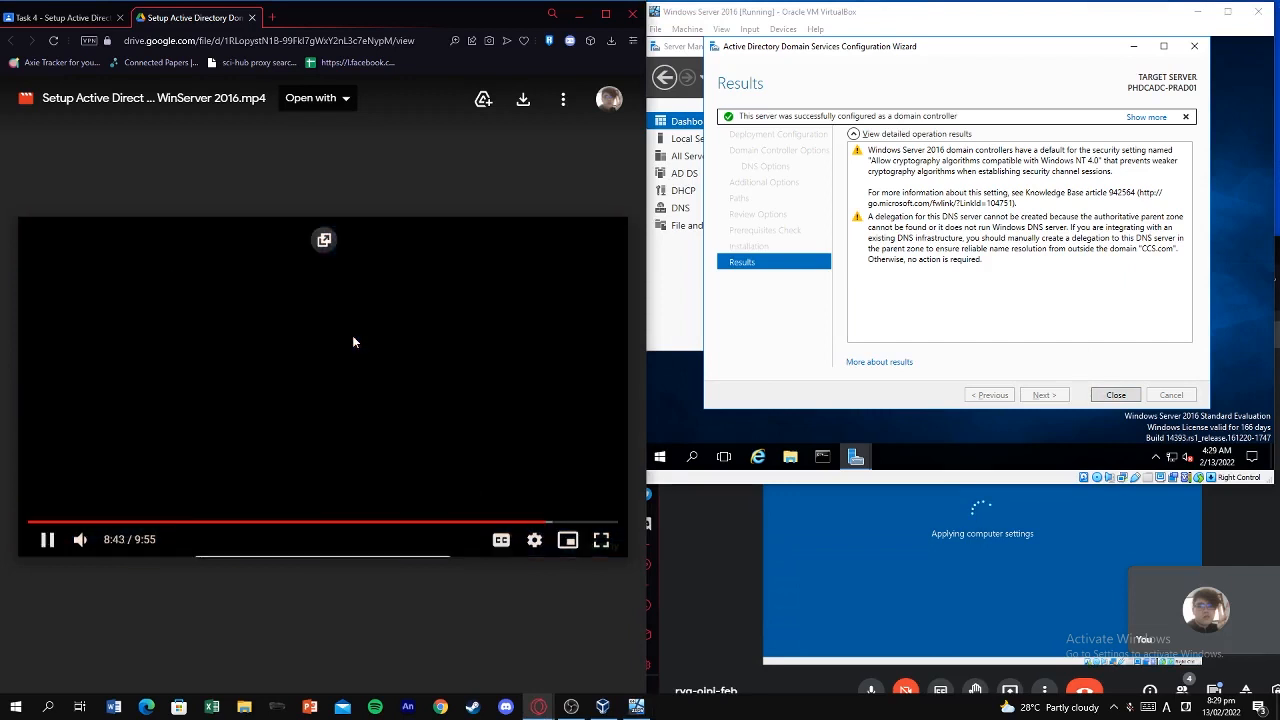
key(Left)
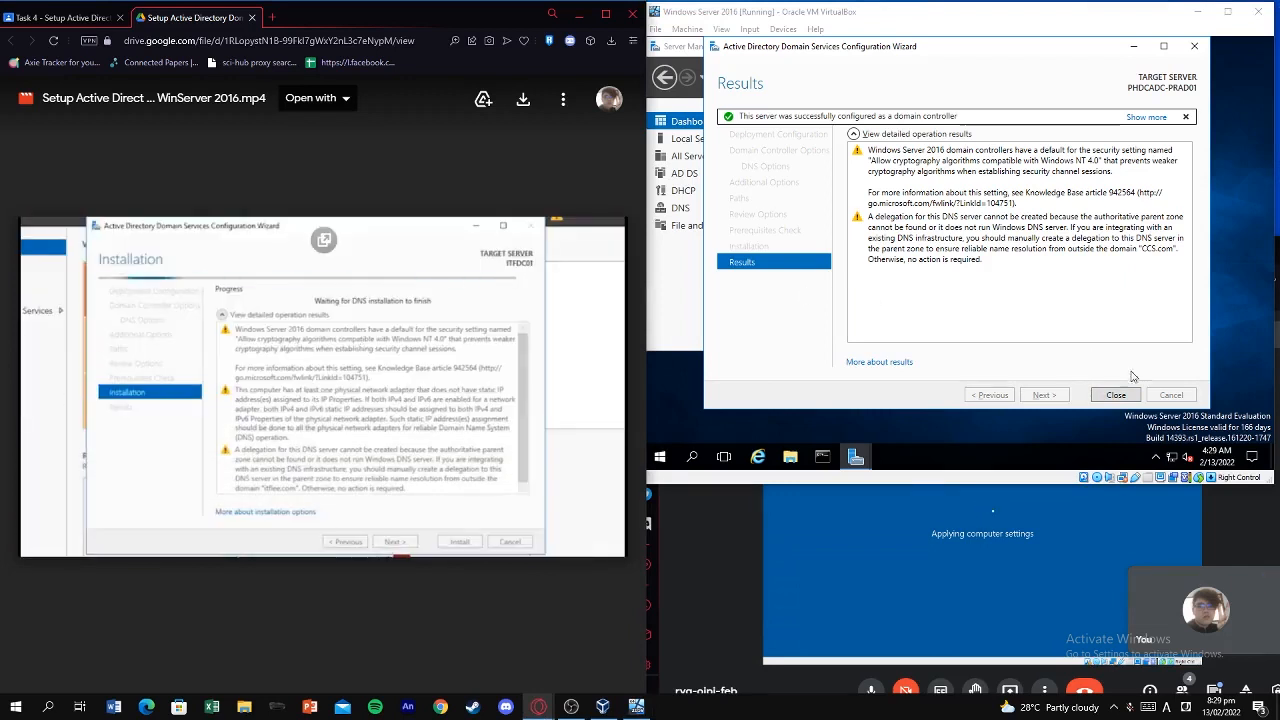
click(1125, 395)
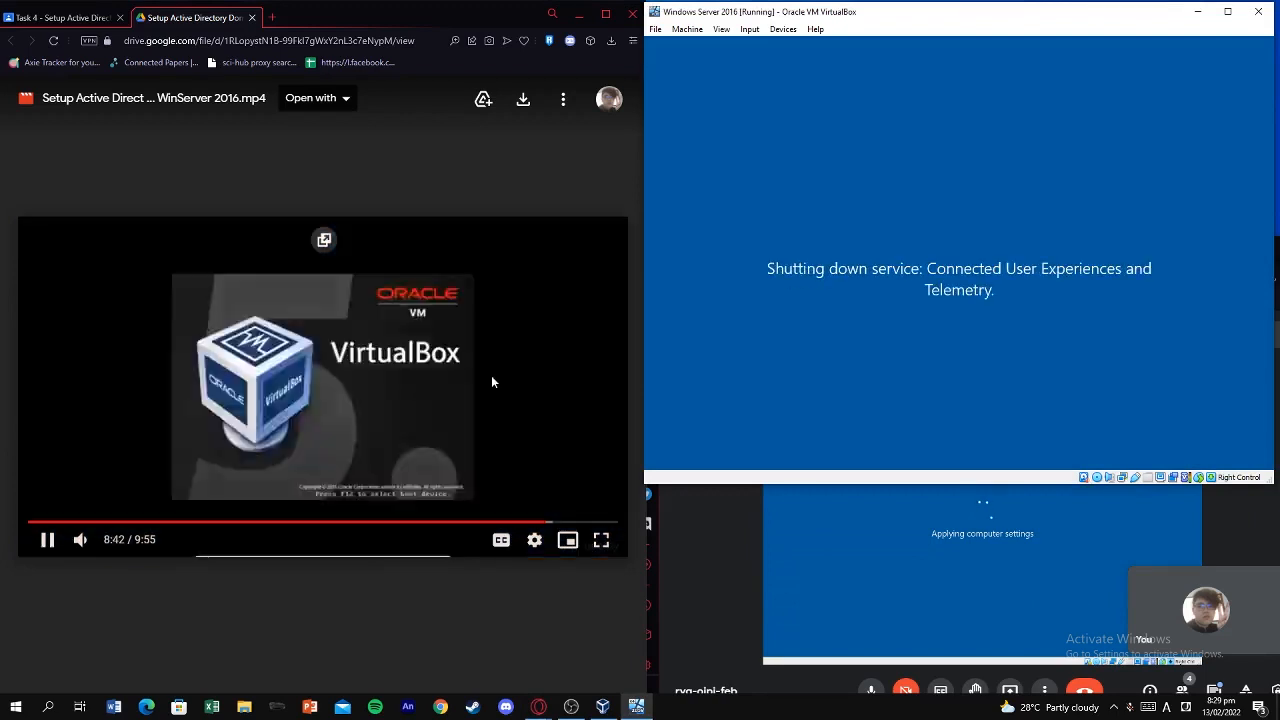
Pause and resume the tutorial video while the VM shuts down services and restarts.
click(491, 376)
click(491, 374)
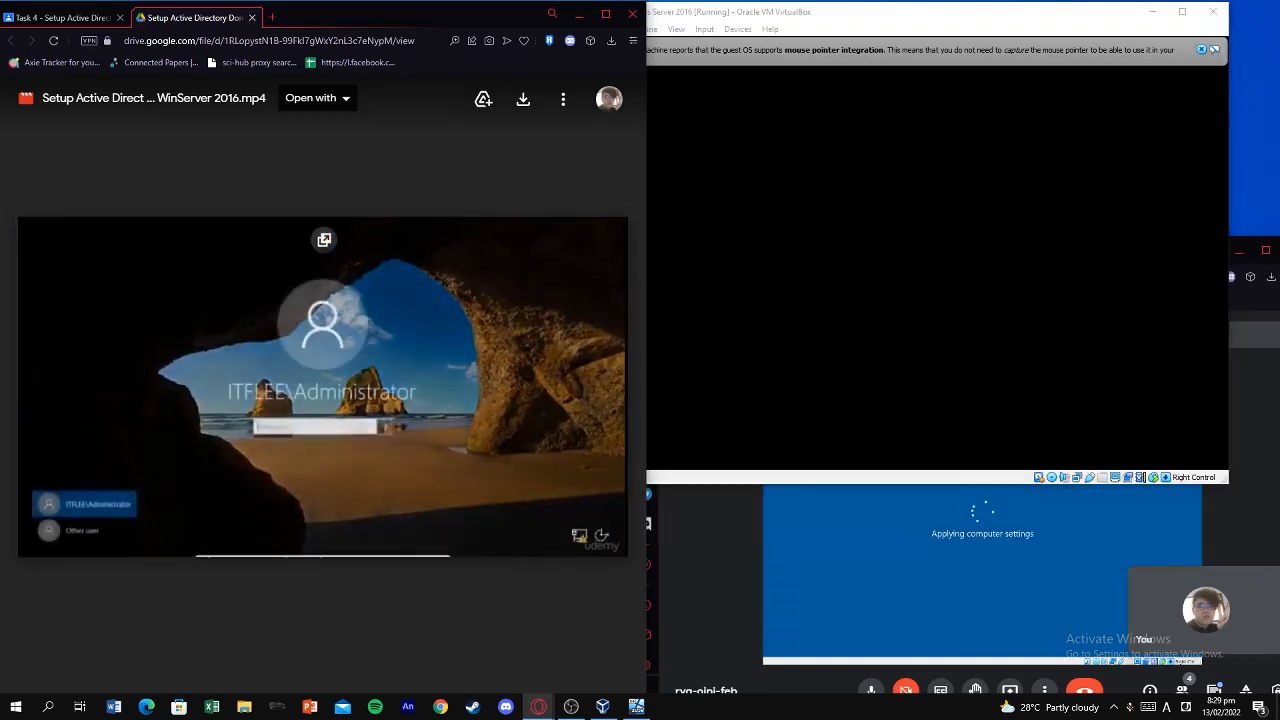
Pause the tutorial at the sign-in screen and move its browser window beside the VM.
click(432, 414)
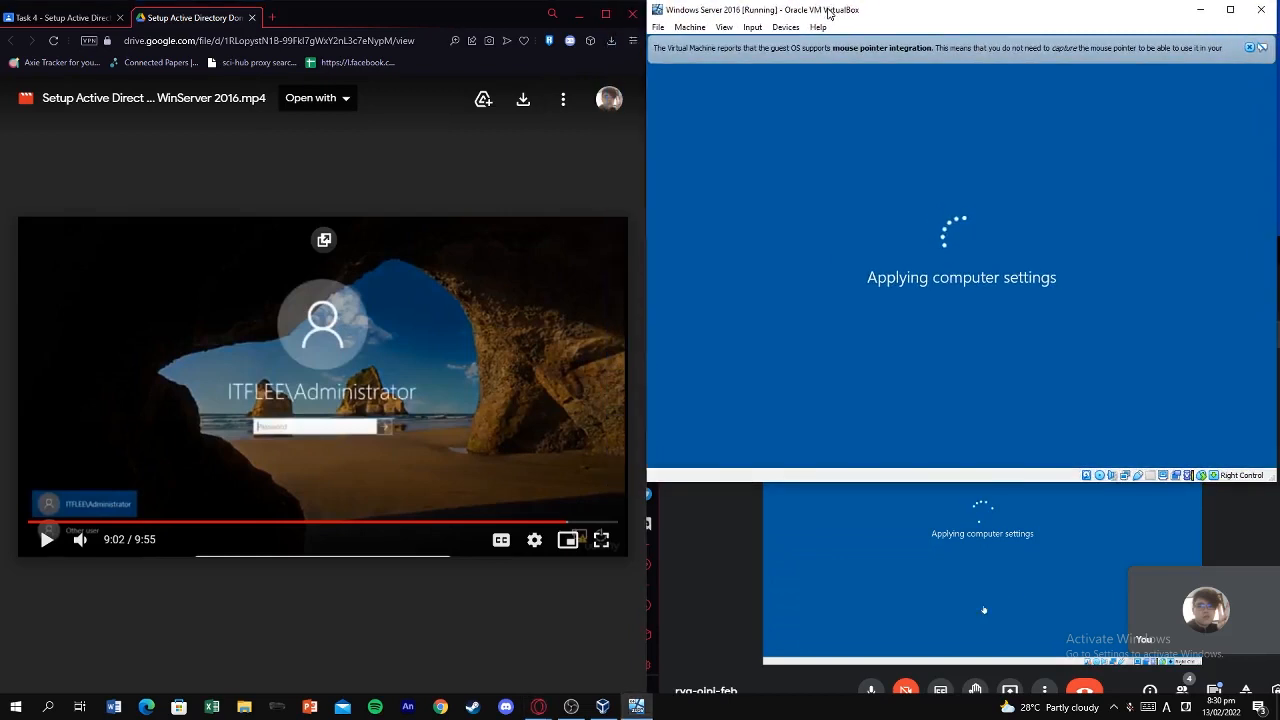
mouse_move(365, 13)
mouse_down()
mouse_move(389, 11)
mouse_move(367, 16)
mouse_up()
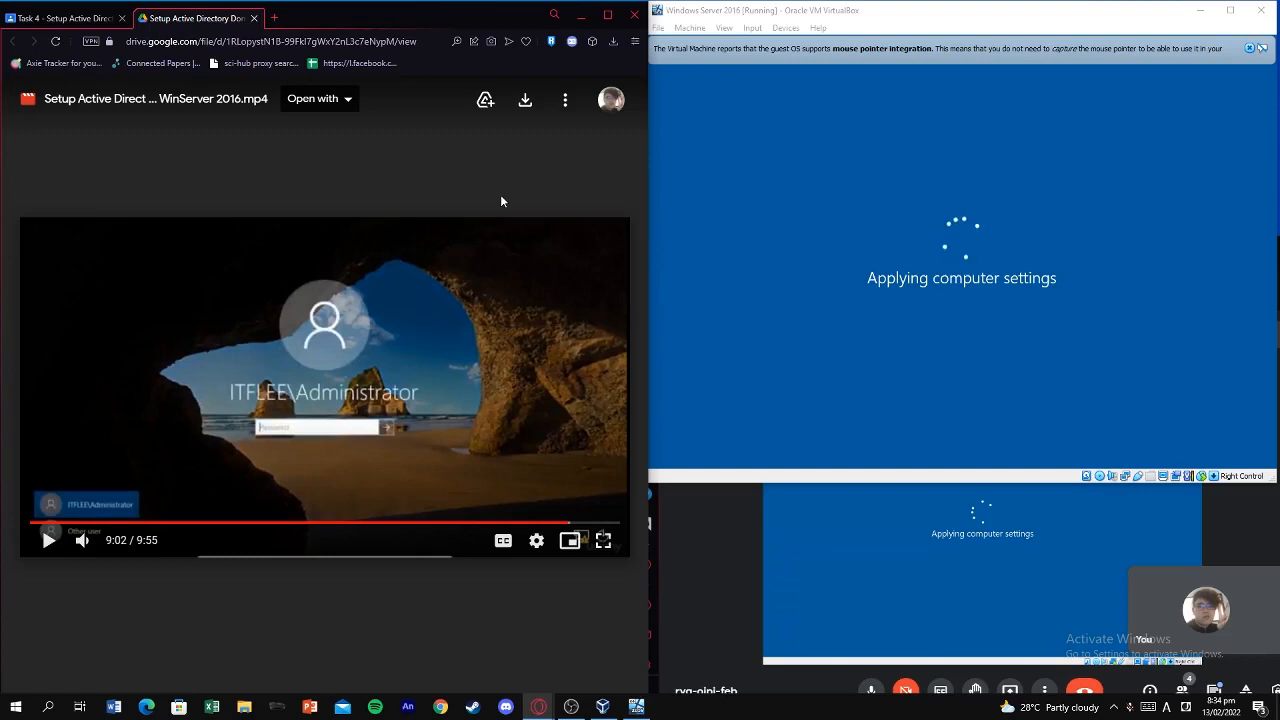
Nudge the tutorial window right and check the date and time while the VM applies settings.
drag(376, 16, 395, 19)
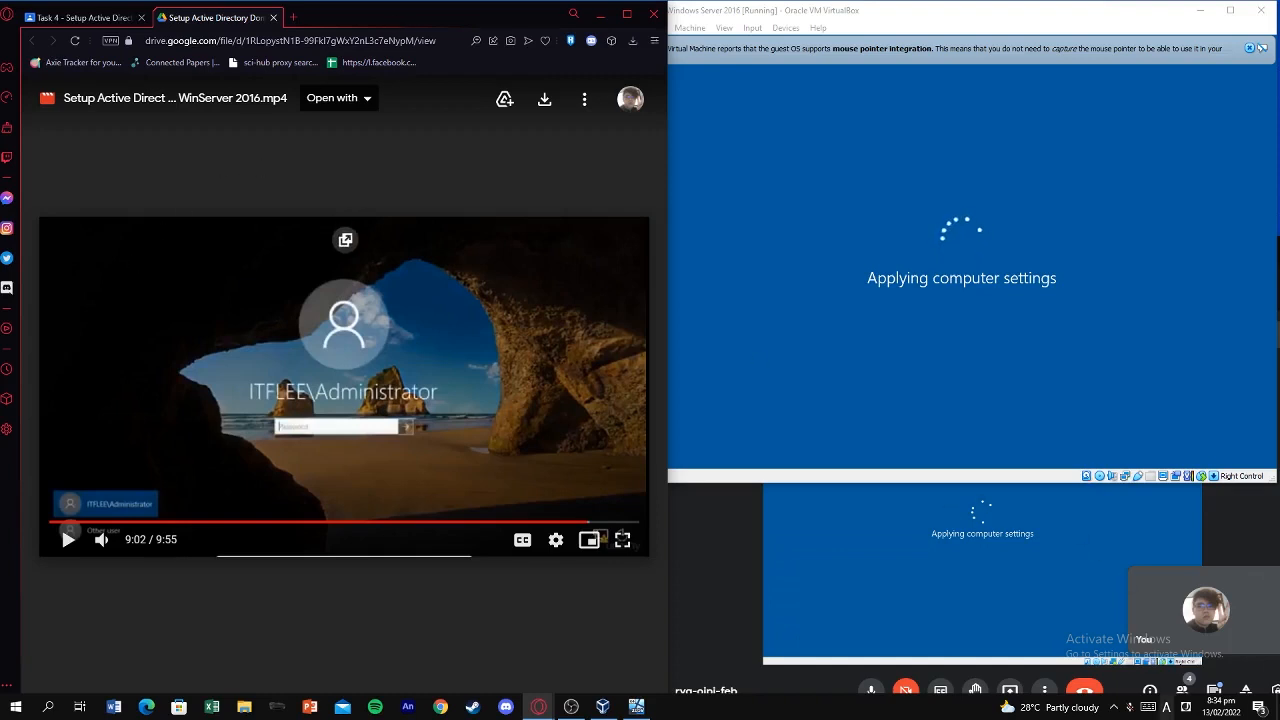
click(1212, 706)
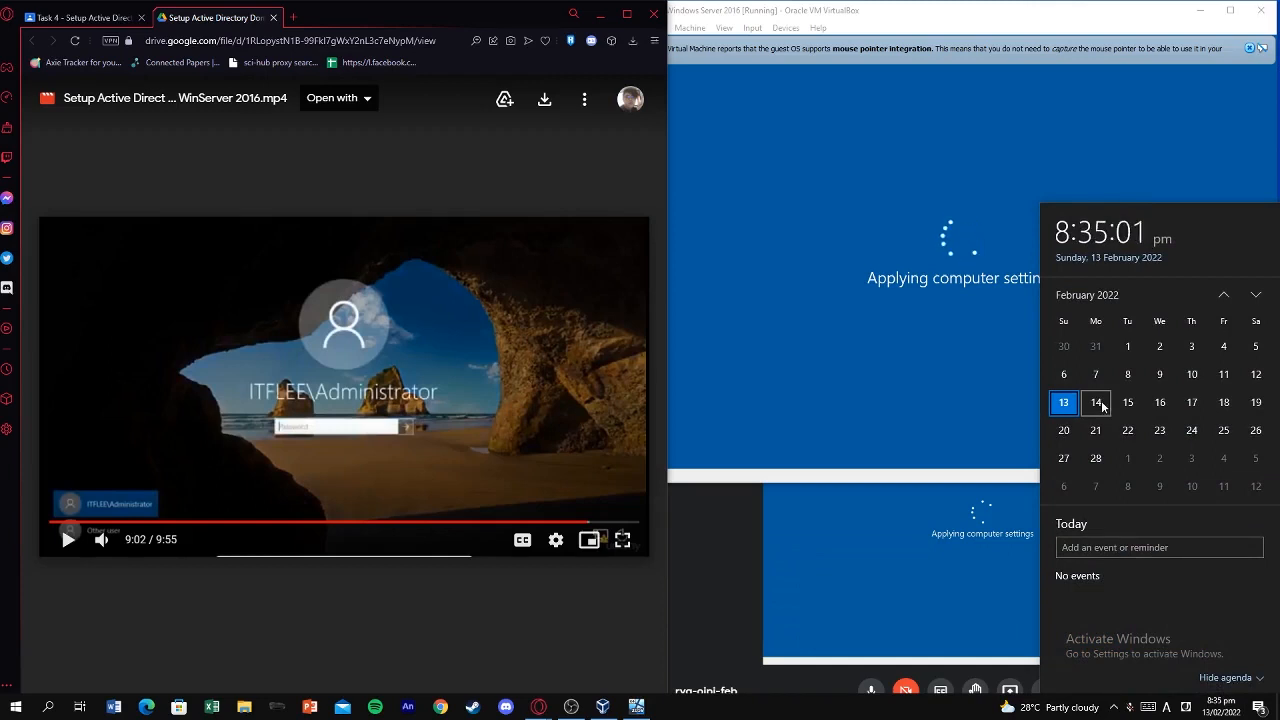
click(1206, 709)
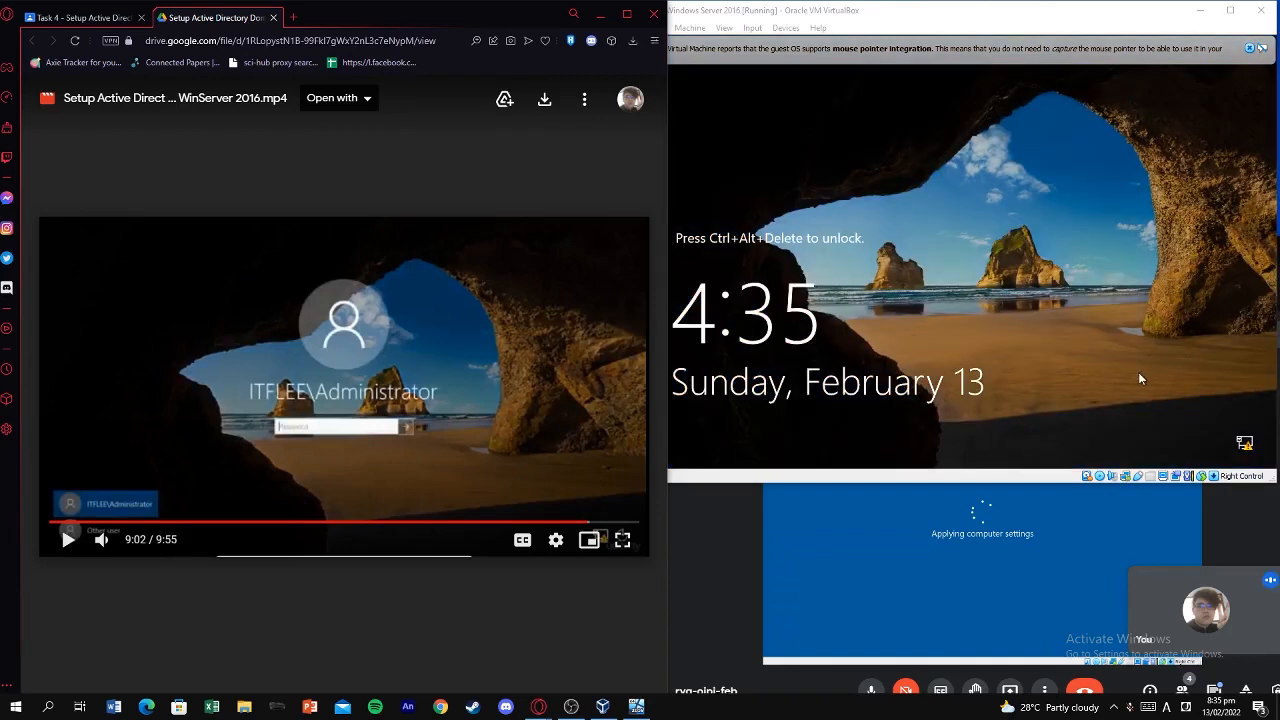
Send the unlock key sequence to the VM from VirtualBox's keyboard input menu.
click(573, 366)
click(998, 357)
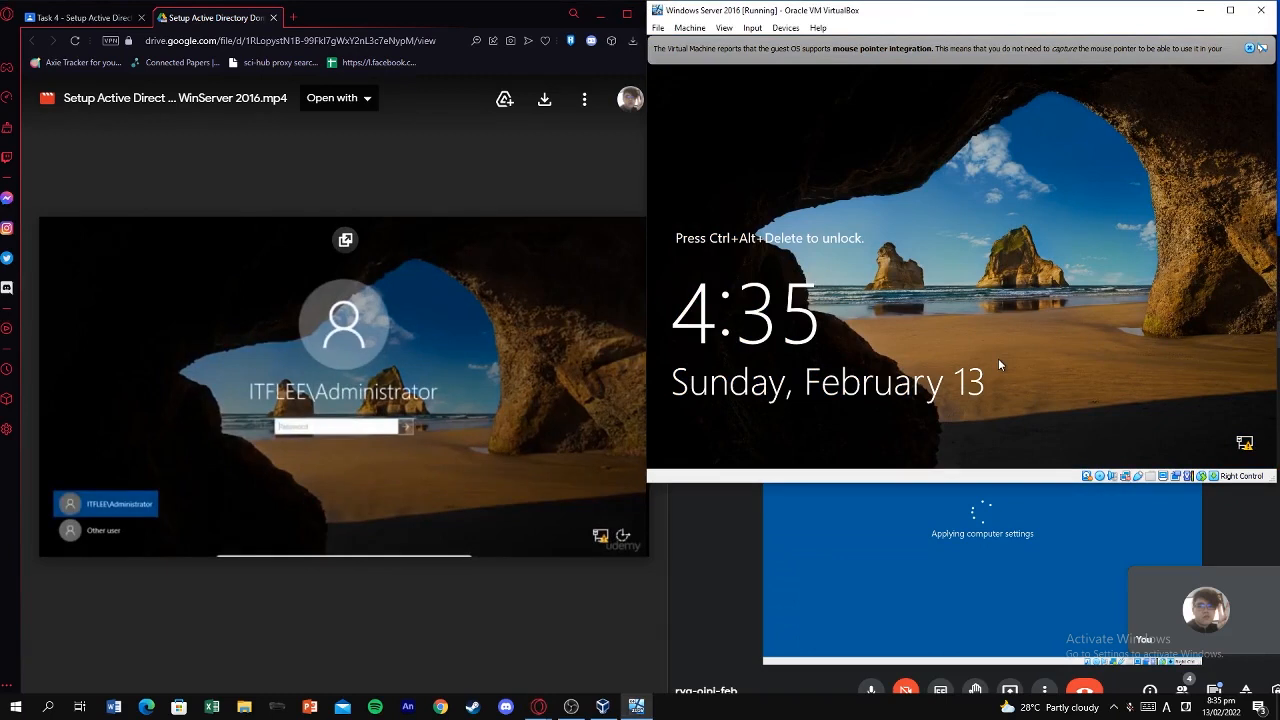
click(752, 27)
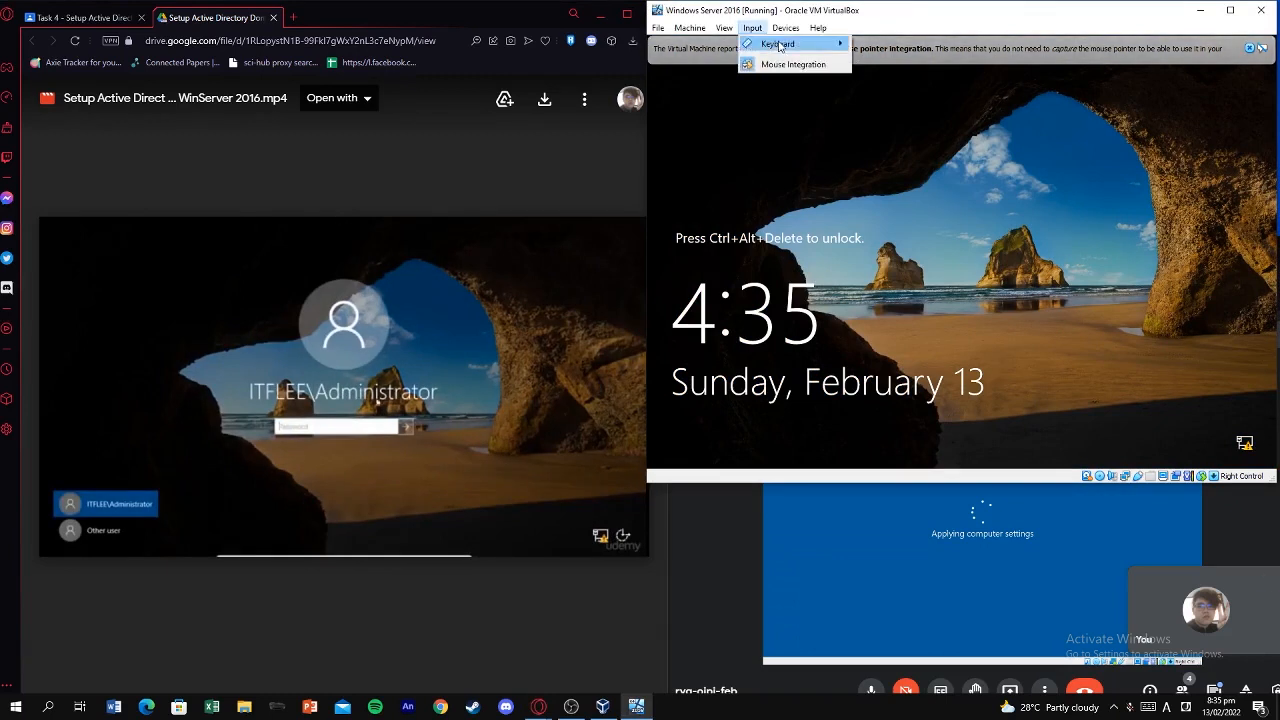
mouse_move(777, 44)
click(565, 261)
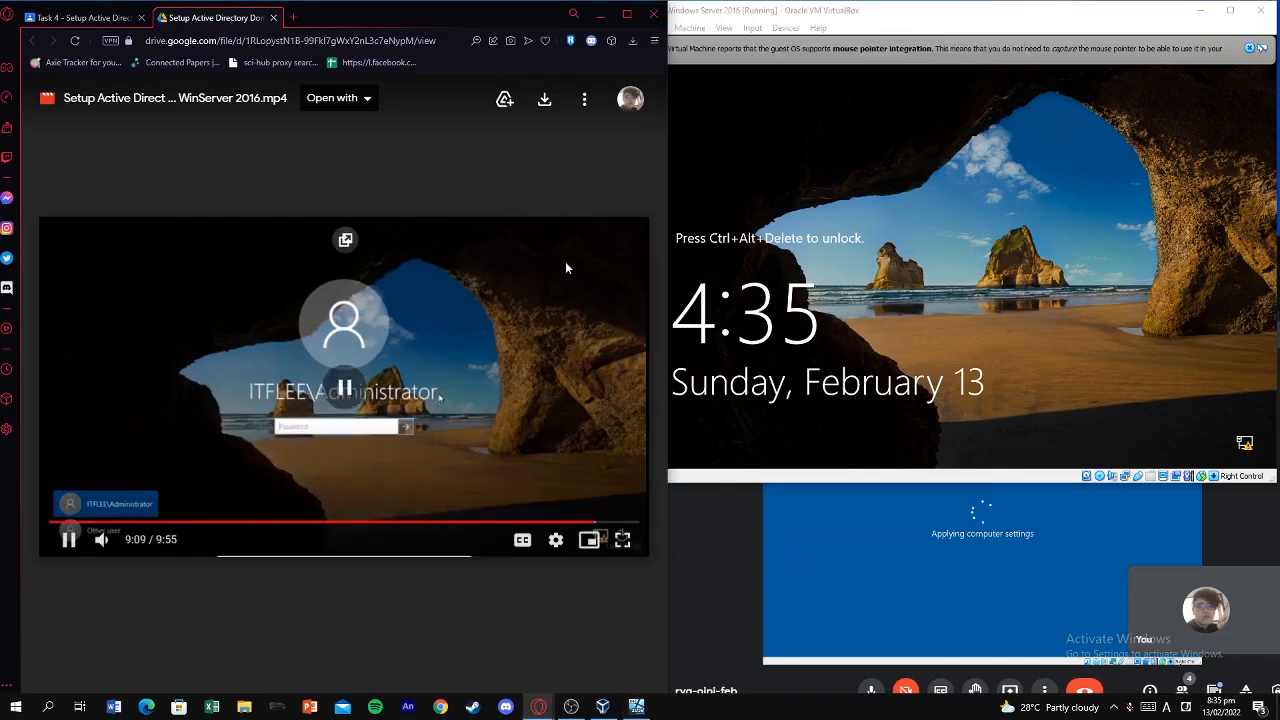
click(752, 27)
mouse_move(785, 44)
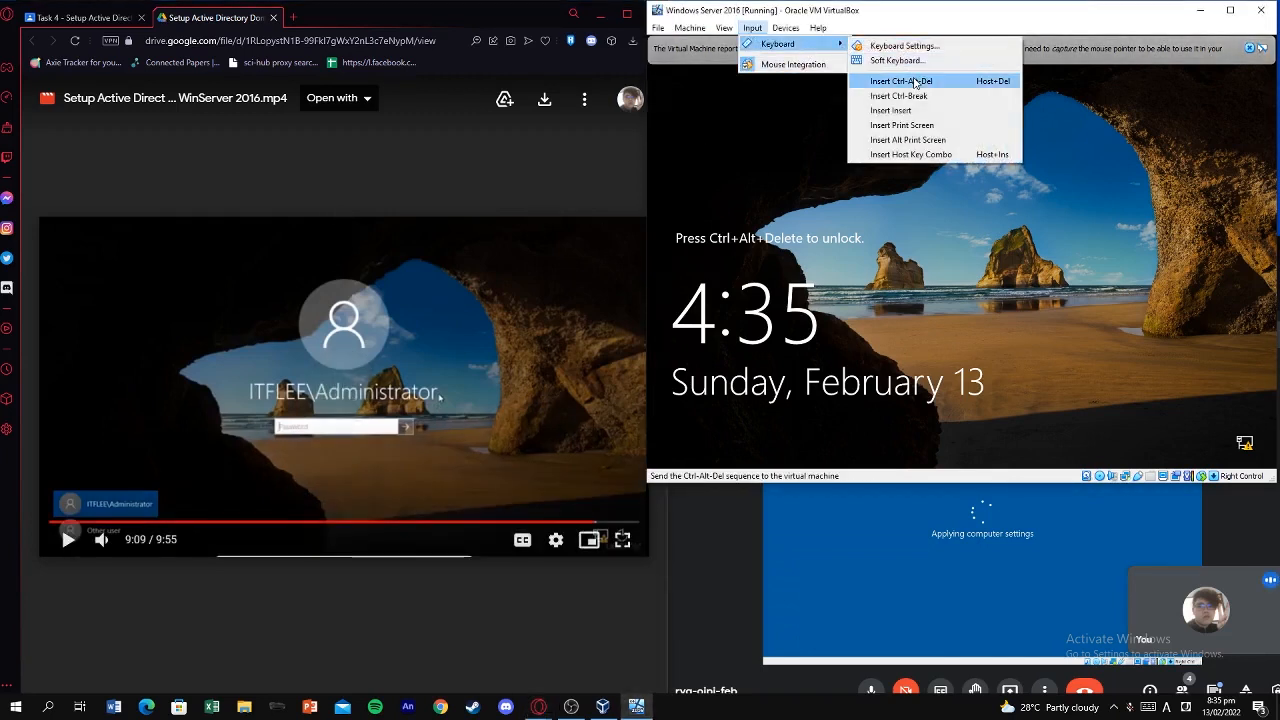
click(916, 82)
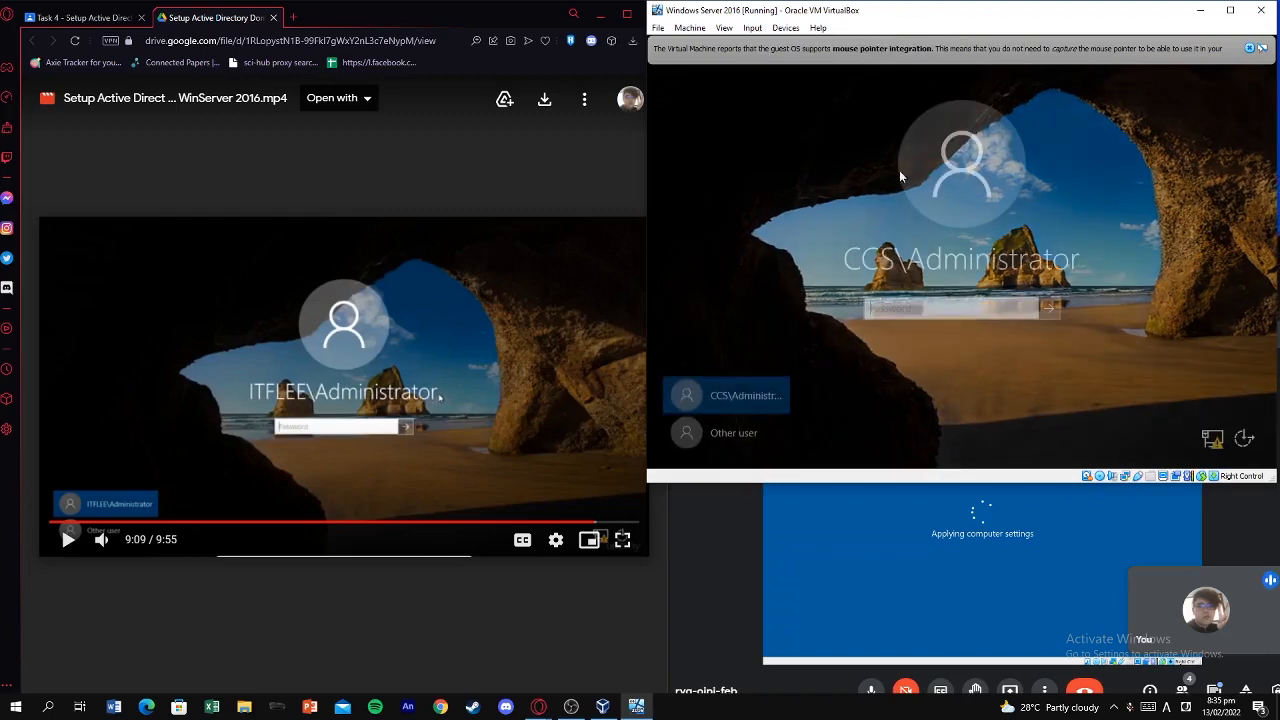
click(459, 353)
click(525, 331)
Enter the CCS\Administrator password, retyping it after it is rejected as incorrect.
click(910, 313)
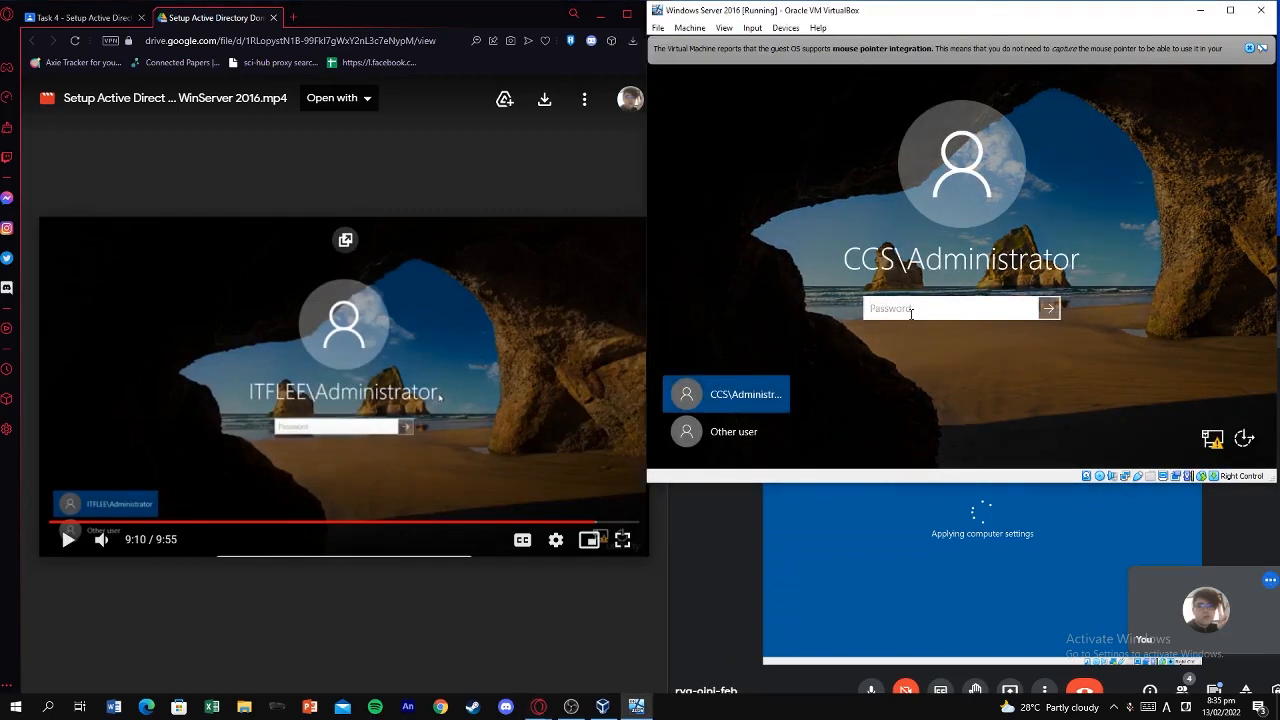
text(•••••••••••••)
key(Return)
click(955, 332)
text(************)
key(Return)
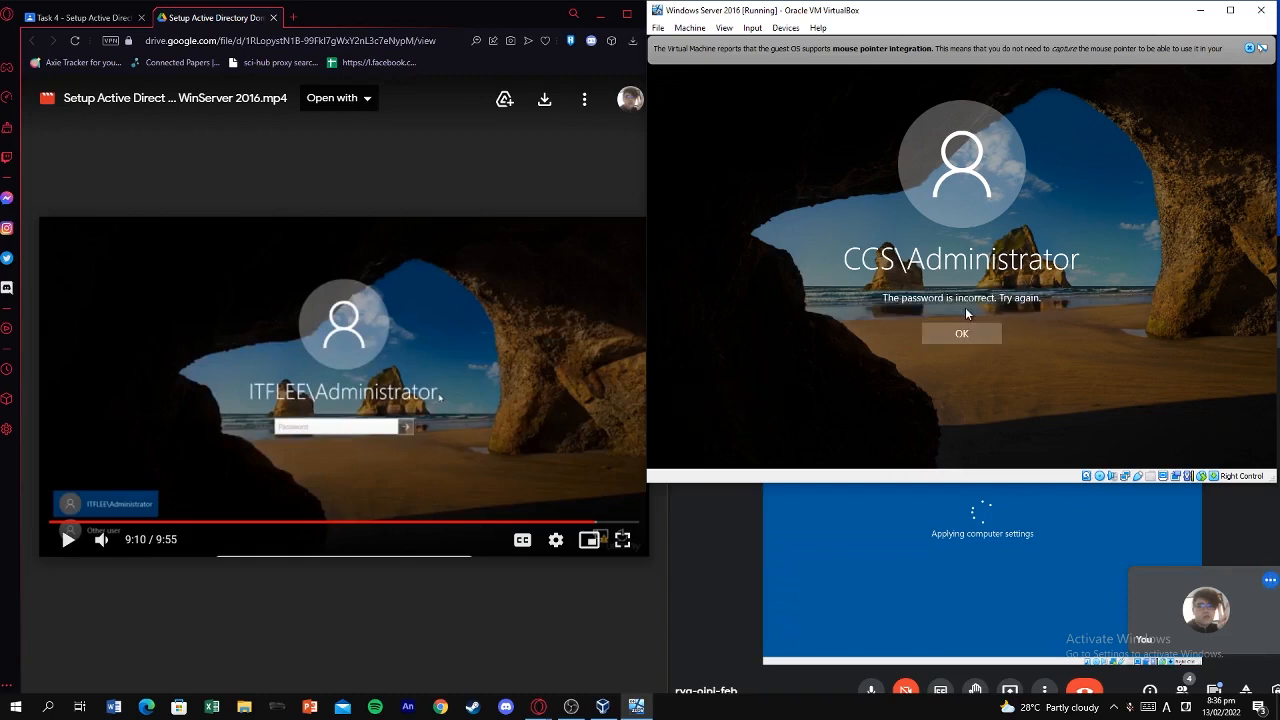
key(Return)
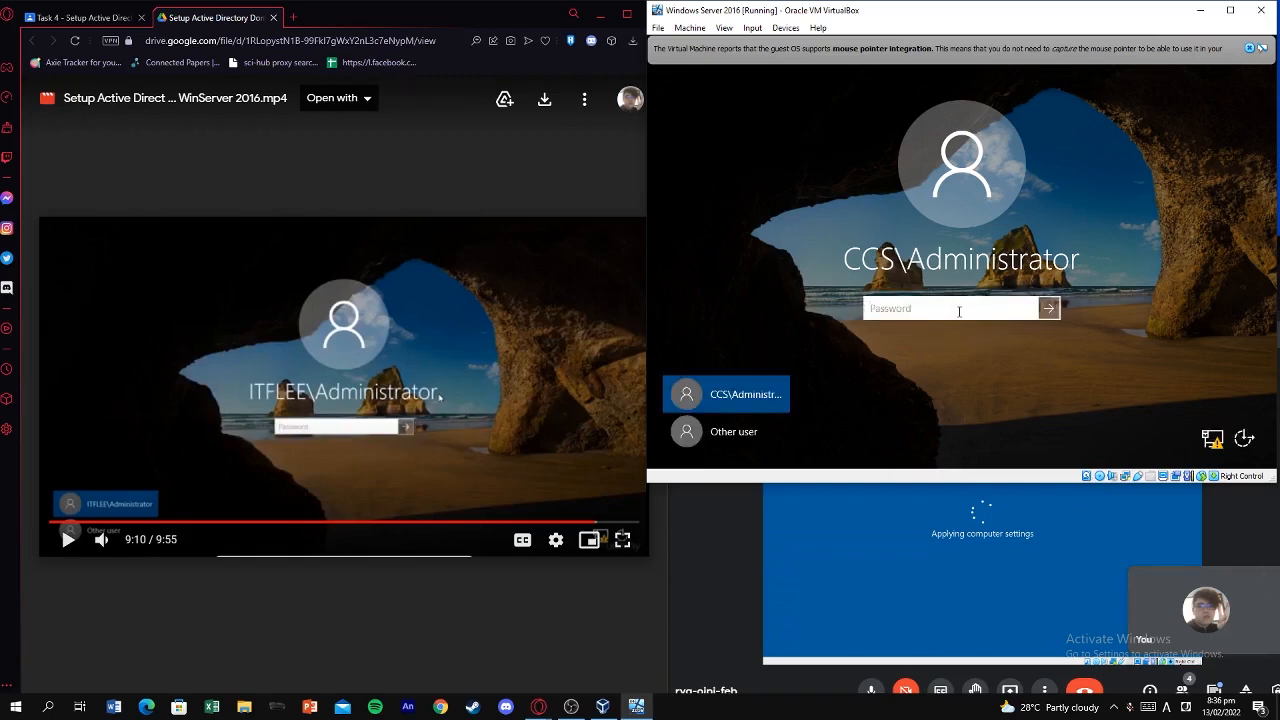
text(*)
key(BackSpace)
text(************)
key(Return)
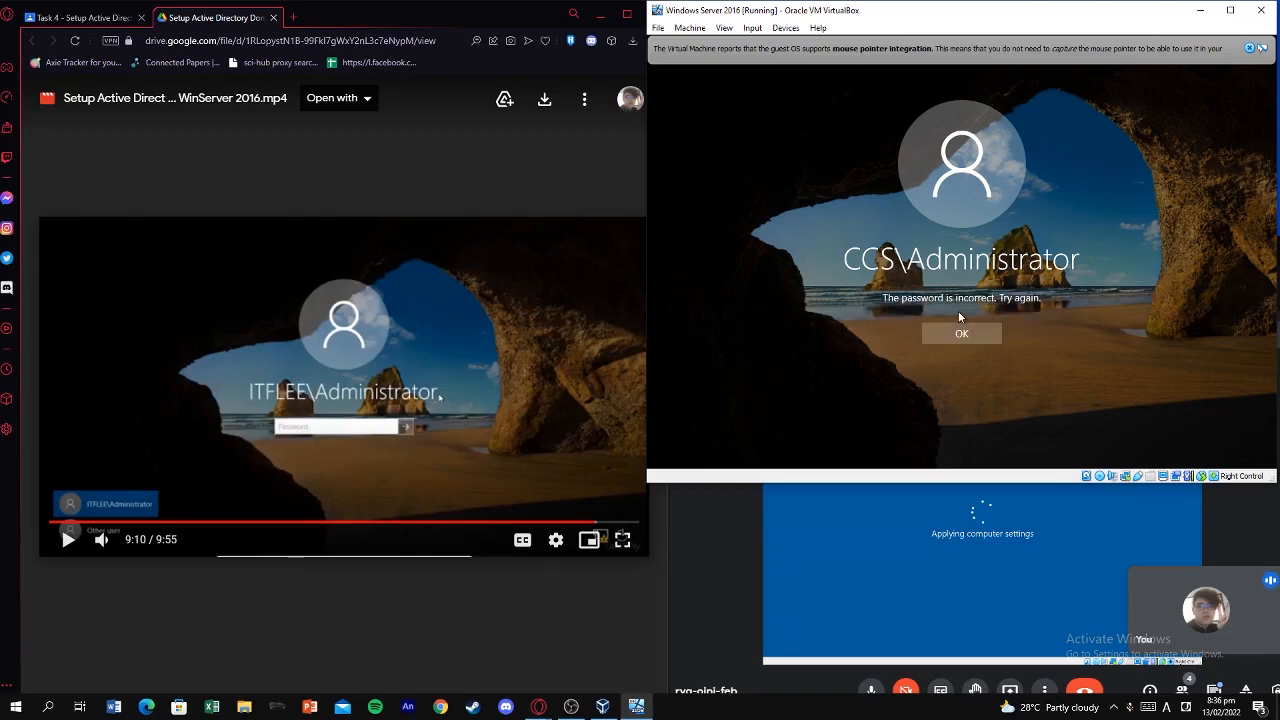
Dismiss the incorrect-password message and try the Administrator password once more.
click(960, 324)
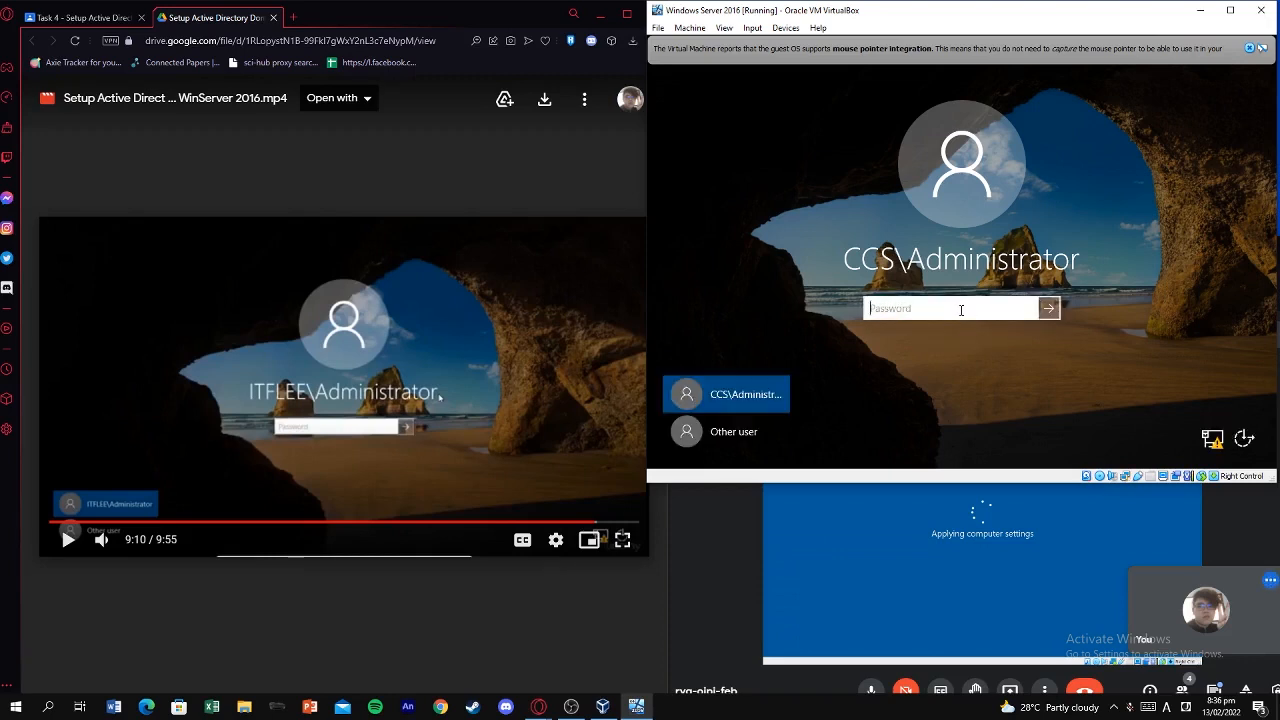
text(****)
key(BackSpace)
key(BackSpace)
key(BackSpace)
text(*****)
key(BackSpace)
key(BackSpace)
key(BackSpace)
key(BackSpace)
key(BackSpace)
text(************)
key(Return)
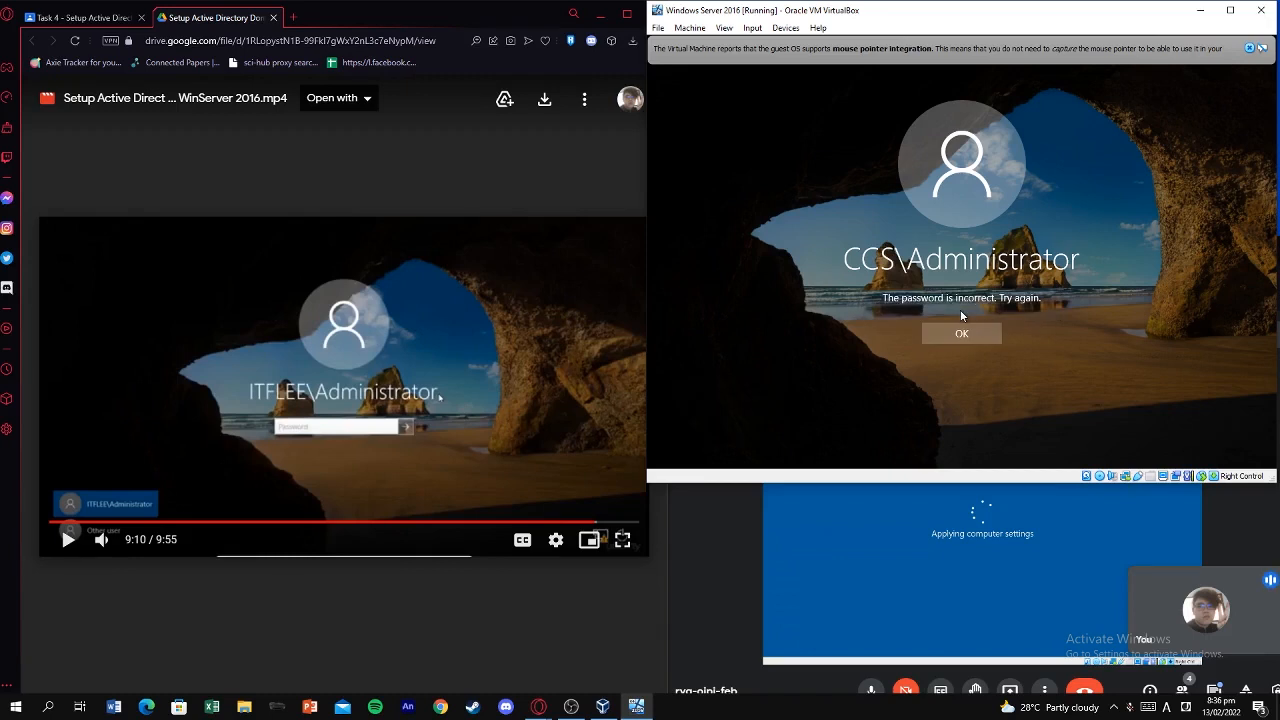
click(961, 334)
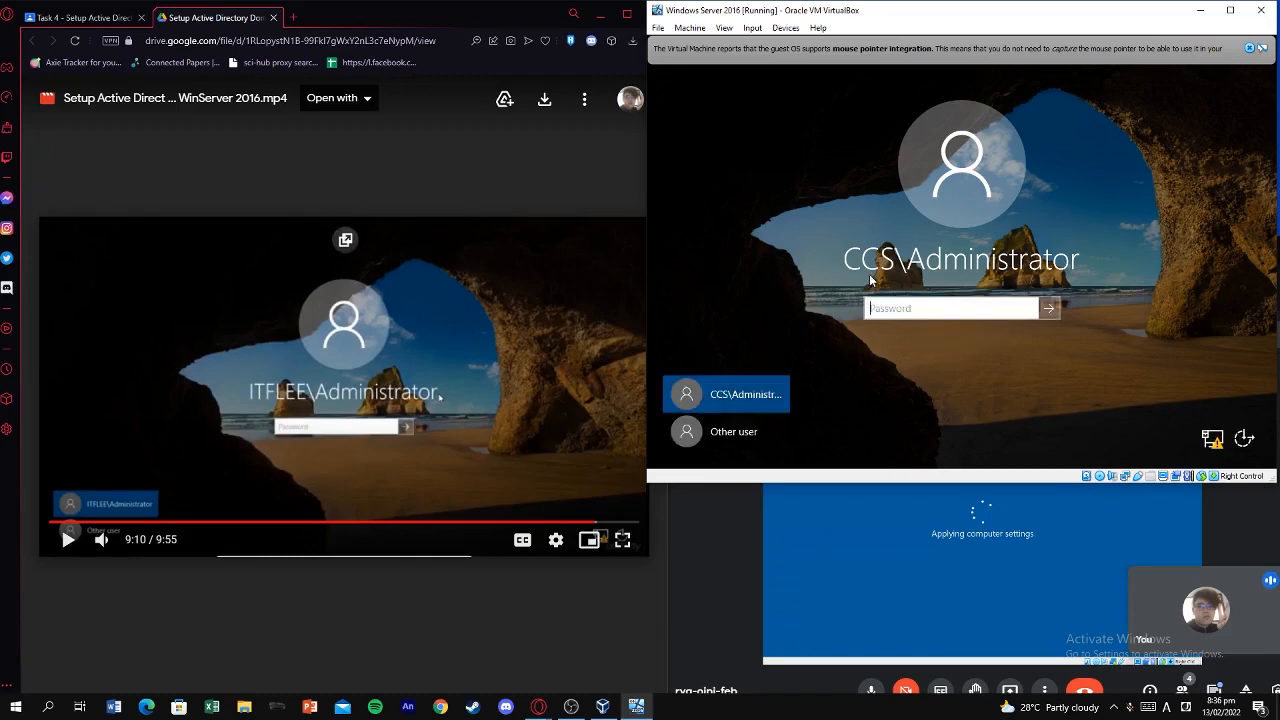
Retype the password, reveal it to check its characters, correct it and submit again.
text(****)
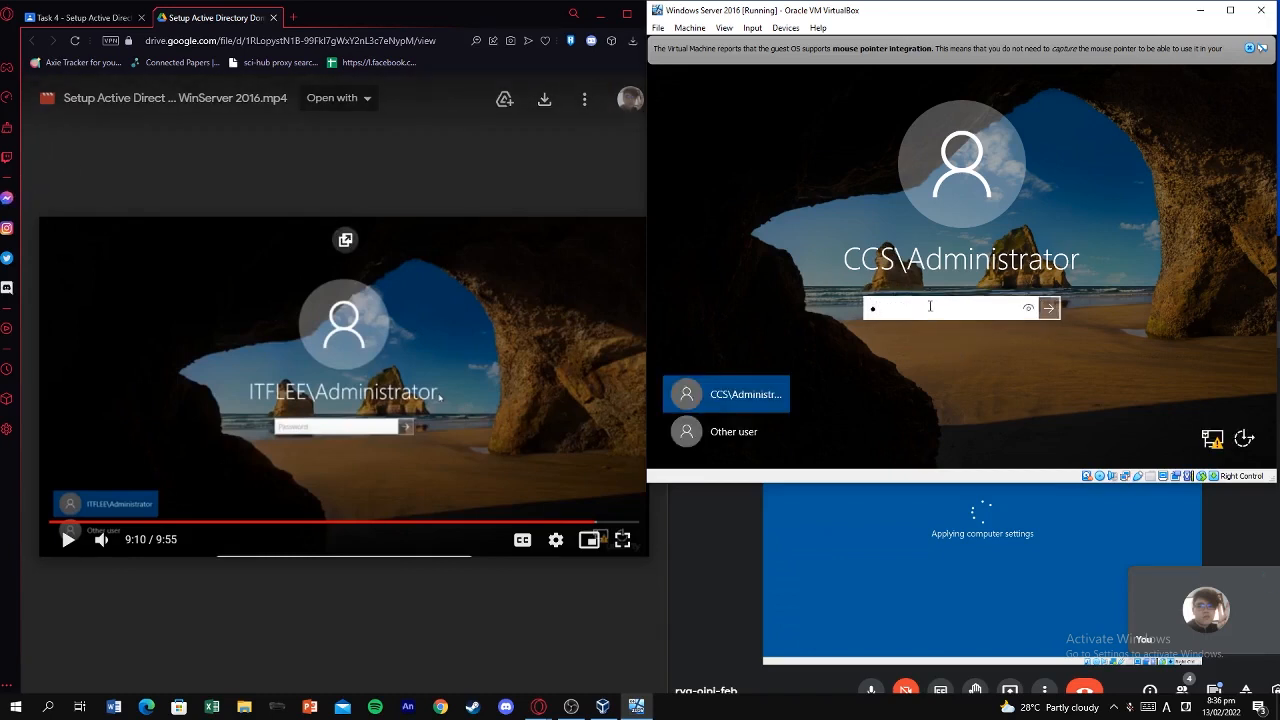
text(*******)
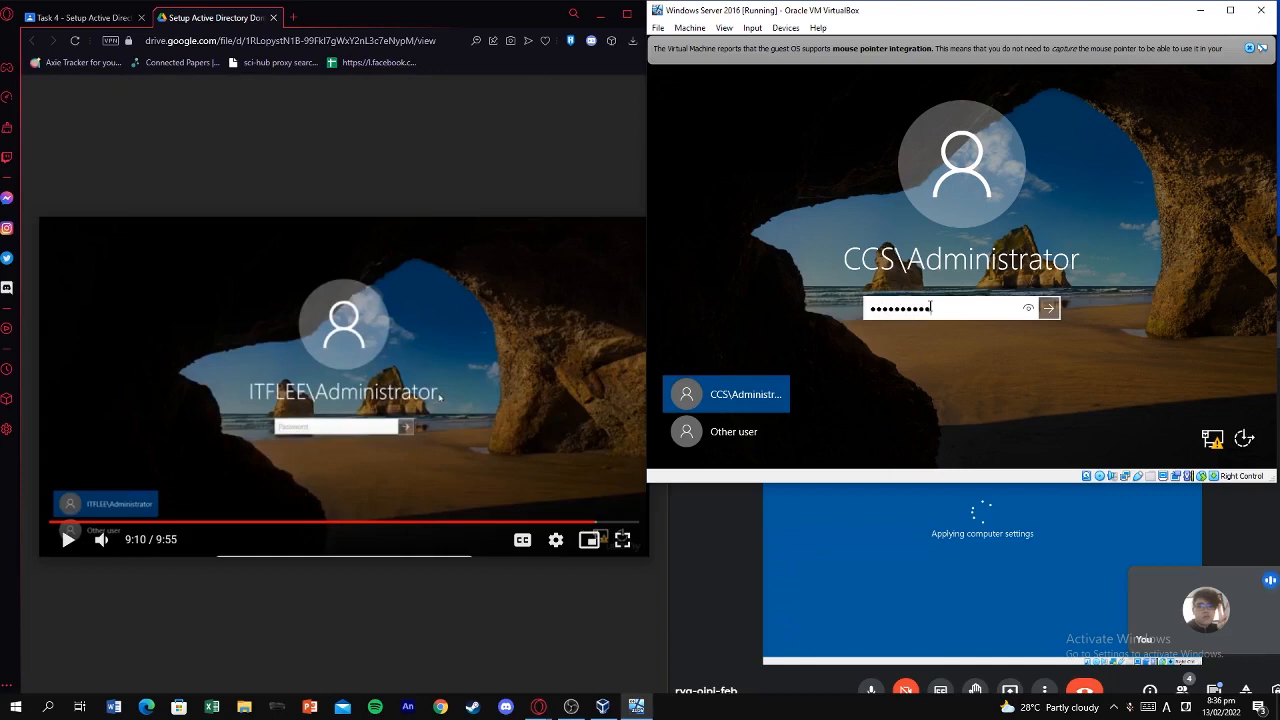
key(BackSpace)
key(BackSpace)
key(BackSpace)
key(BackSpace)
key(BackSpace)
key(BackSpace)
key(BackSpace)
key(BackSpace)
key(BackSpace)
key(BackSpace)
key(BackSpace)
text(*************)
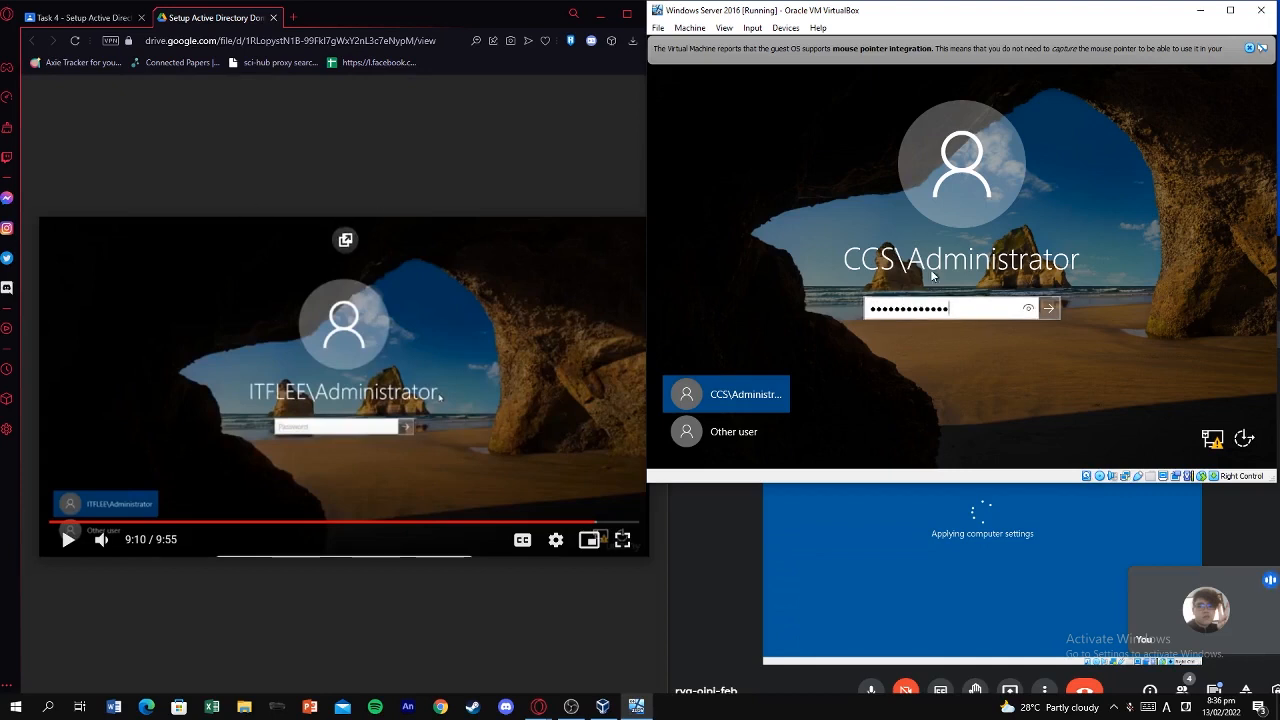
click(1030, 312)
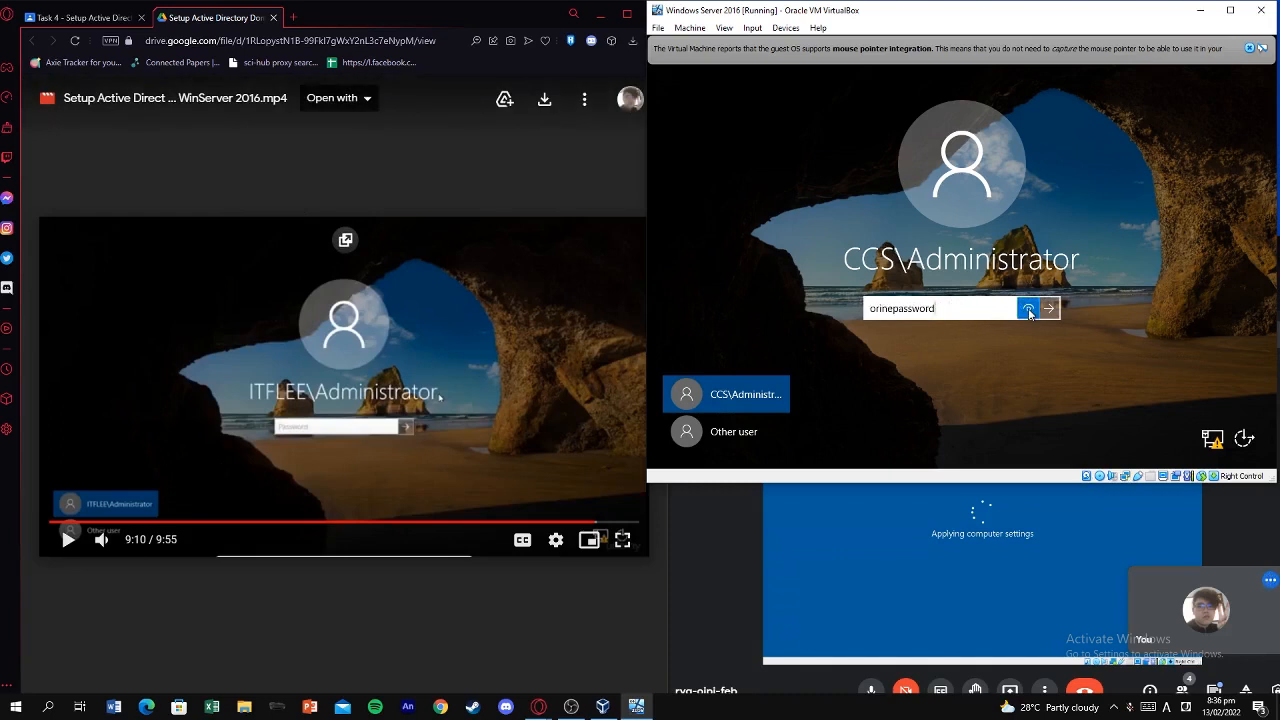
drag(974, 314, 916, 311)
key(BackSpace)
key(BackSpace)
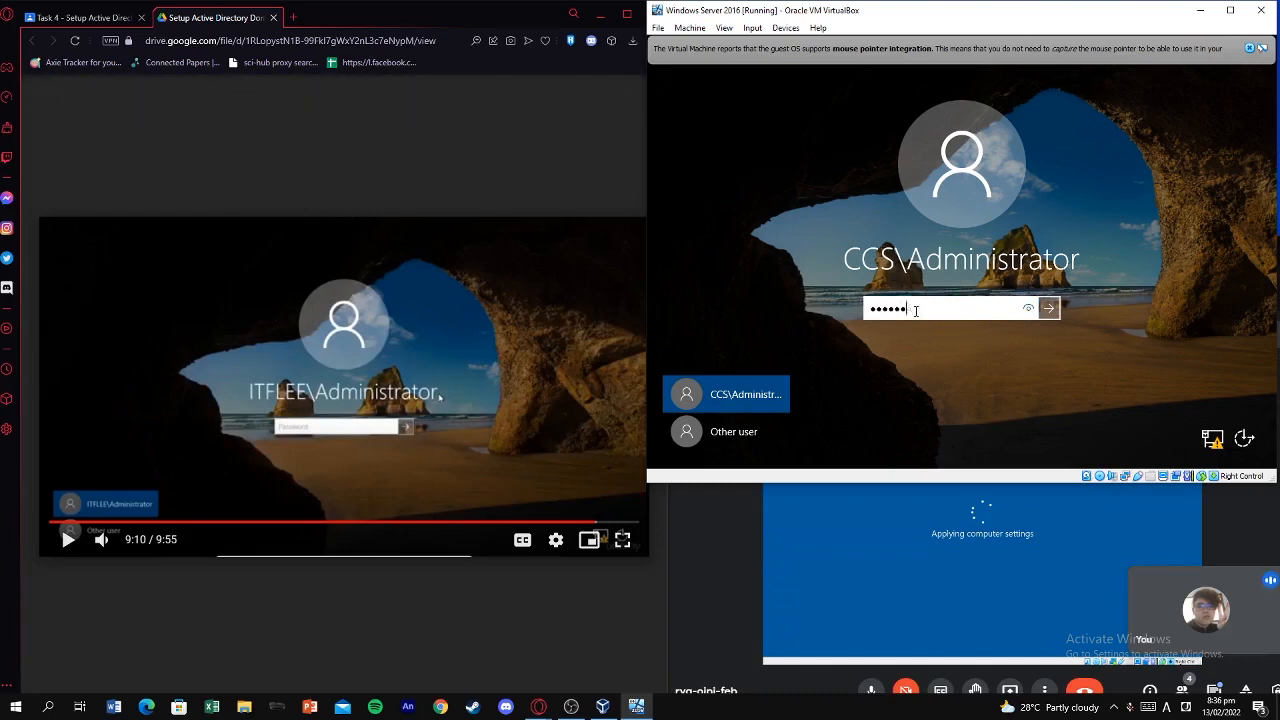
key(BackSpace)
key(BackSpace)
key(BackSpace)
key(BackSpace)
key(BackSpace)
key(BackSpace)
text(•••••••••)
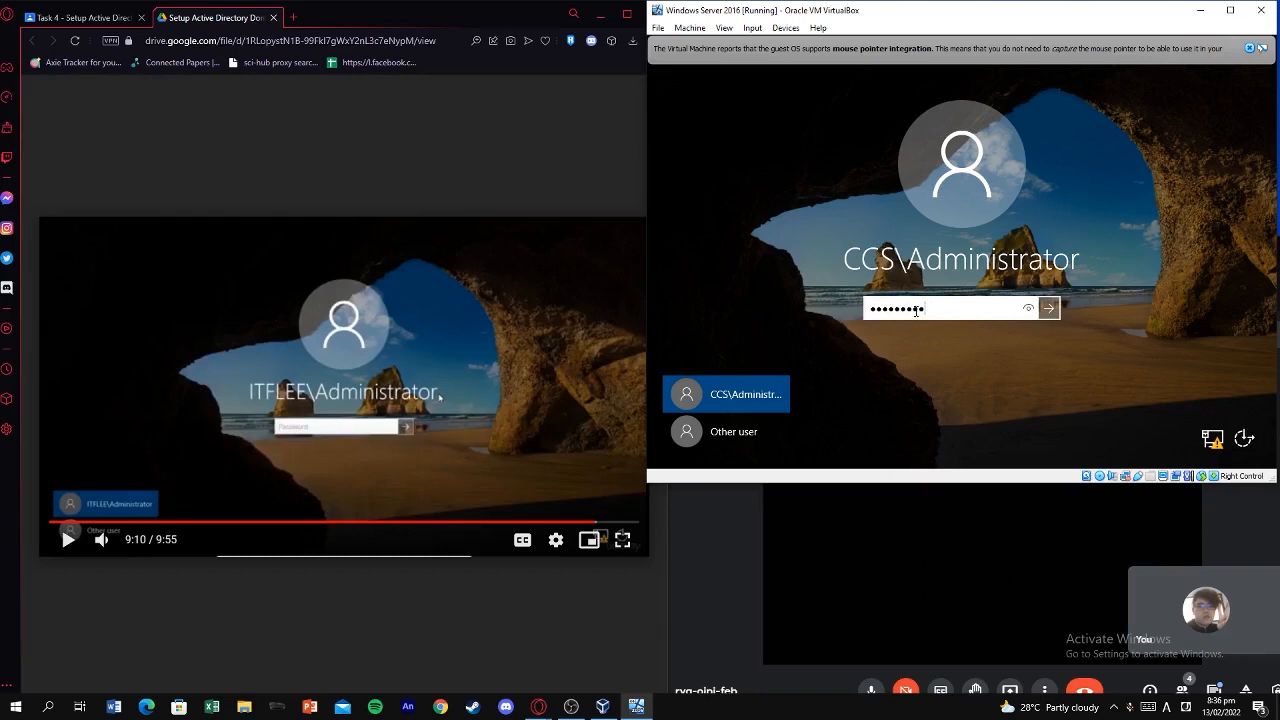
key(BackSpace)
key(BackSpace)
key(BackSpace)
key(BackSpace)
key(BackSpace)
key(BackSpace)
key(BackSpace)
key(BackSpace)
key(BackSpace)
text(••••••••••)
key(Return)
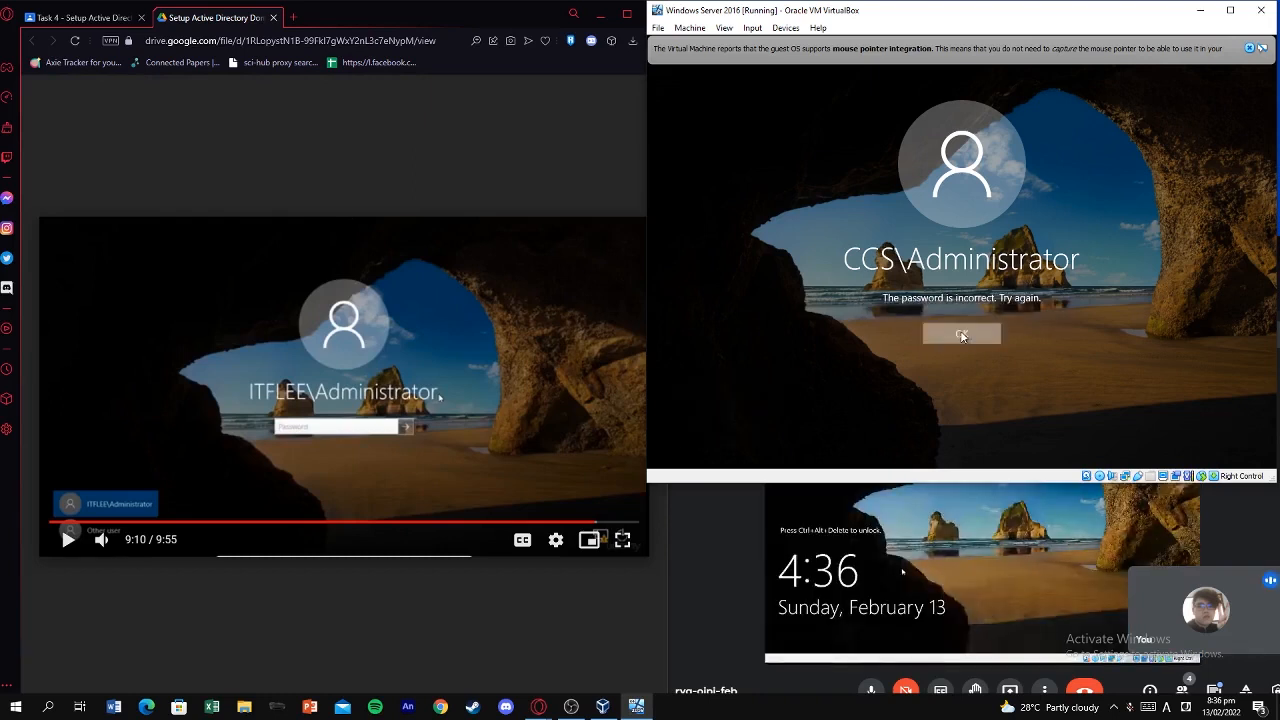
click(955, 332)
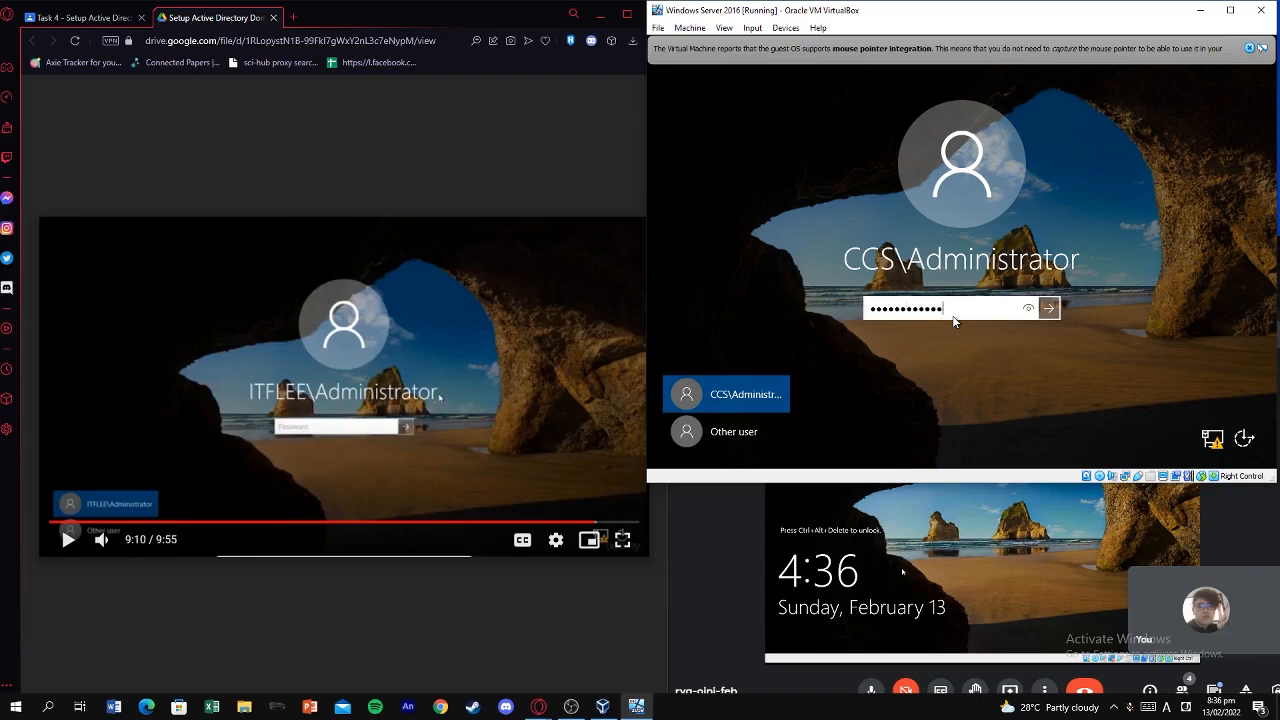
Verify the revealed password, replace it with the correct one, and sign in as CCS\Administrator.
click(1028, 309)
drag(994, 314, 815, 302)
key(Return)
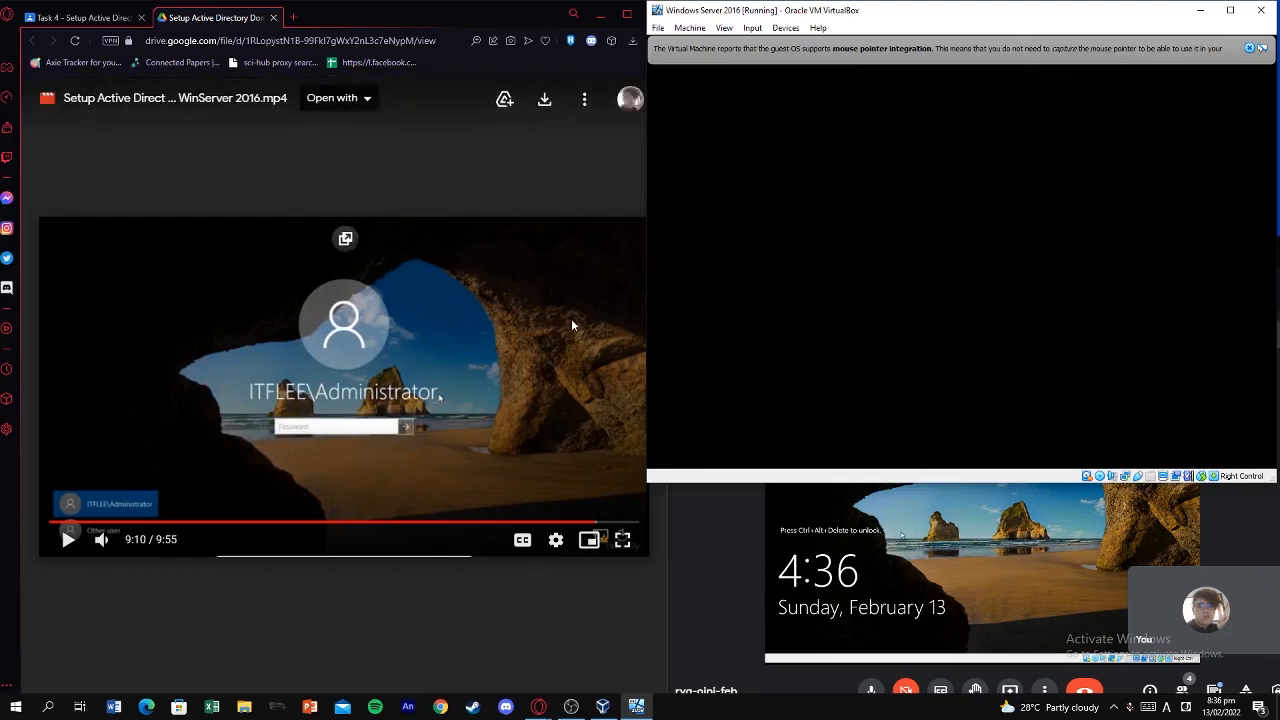
Switch between tutorial, meeting and VM windows while Server Manager's Dashboard loads AD DS, DHCP and DNS.
click(571, 318)
click(814, 499)
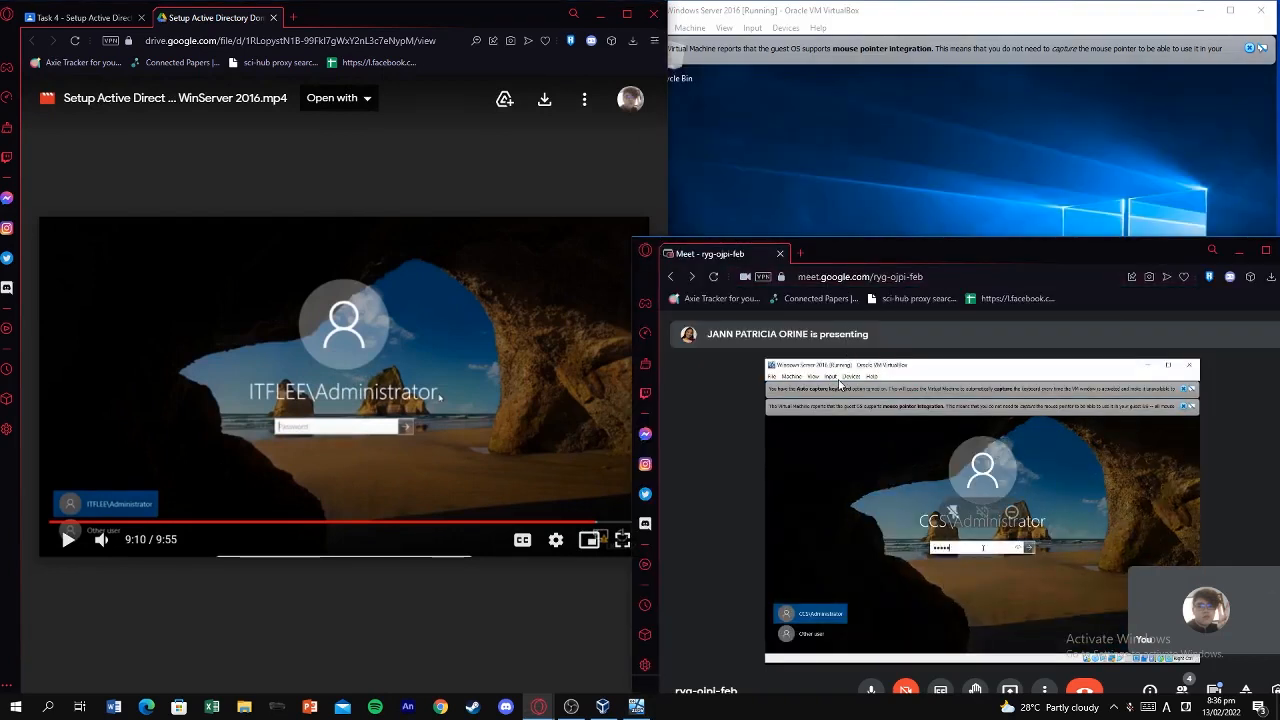
click(804, 202)
click(482, 354)
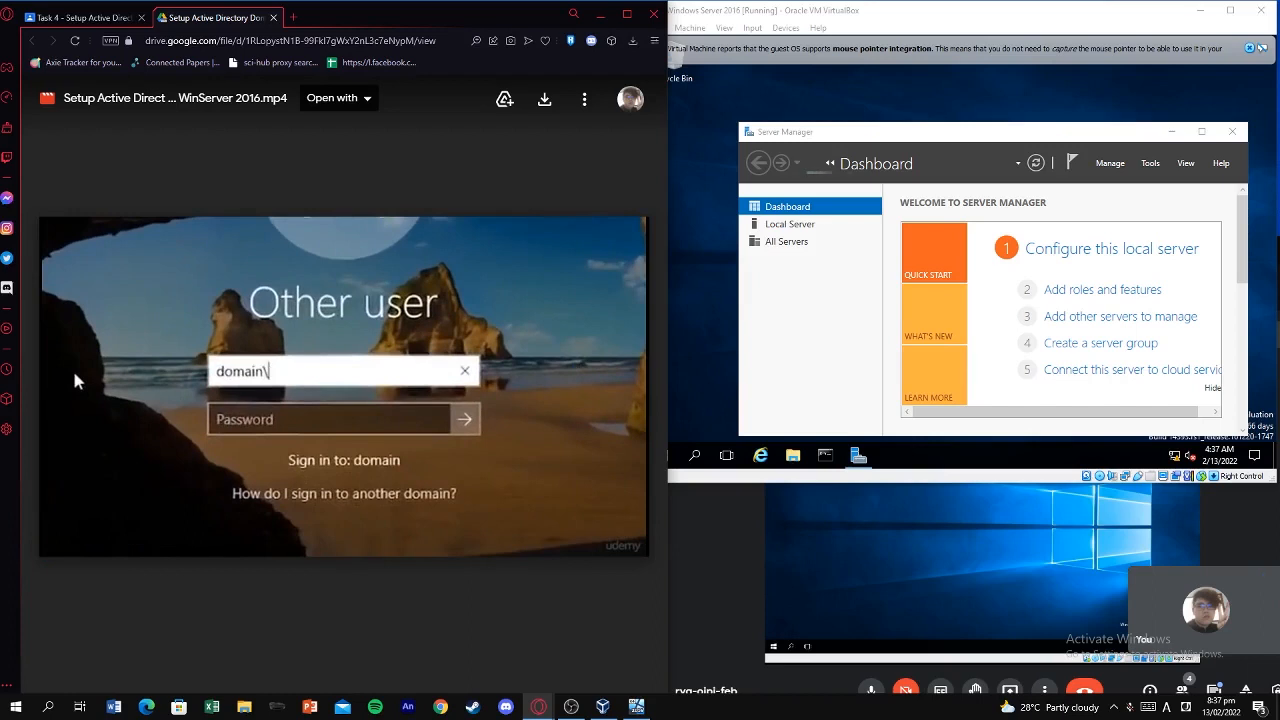
click(573, 366)
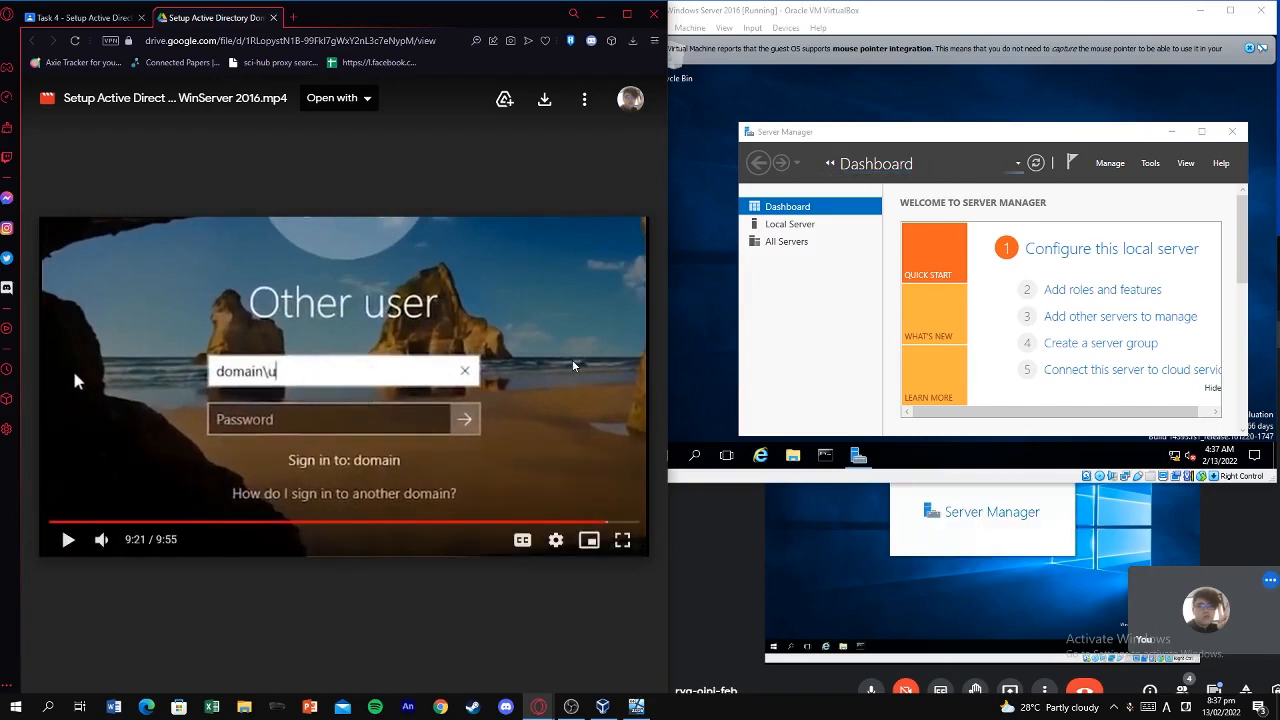
click(590, 393)
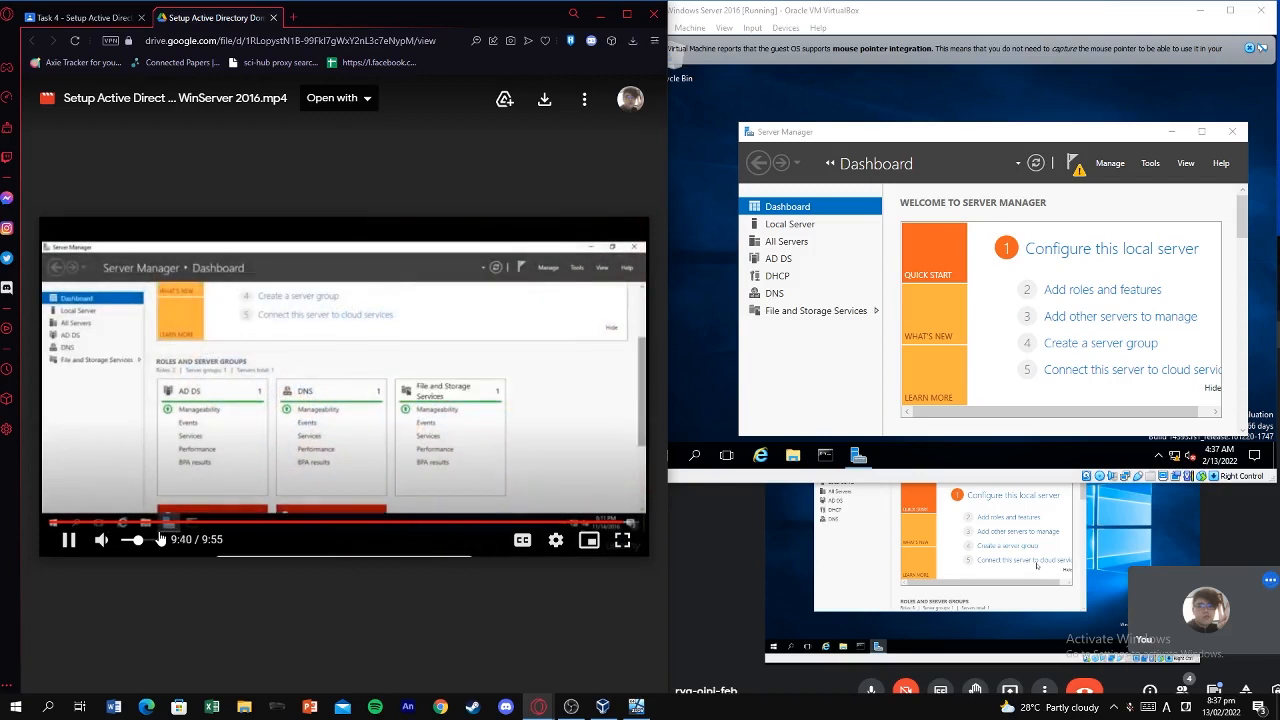
click(696, 70)
click(358, 453)
key(space)
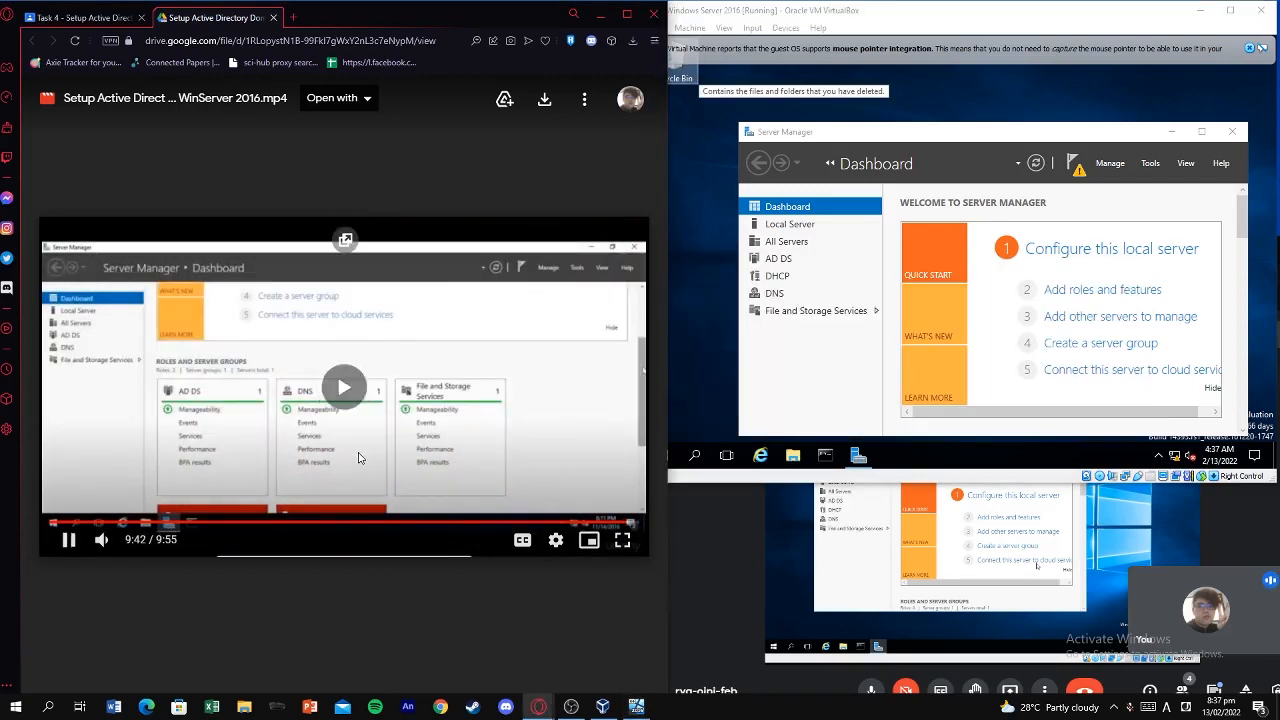
key(Left)
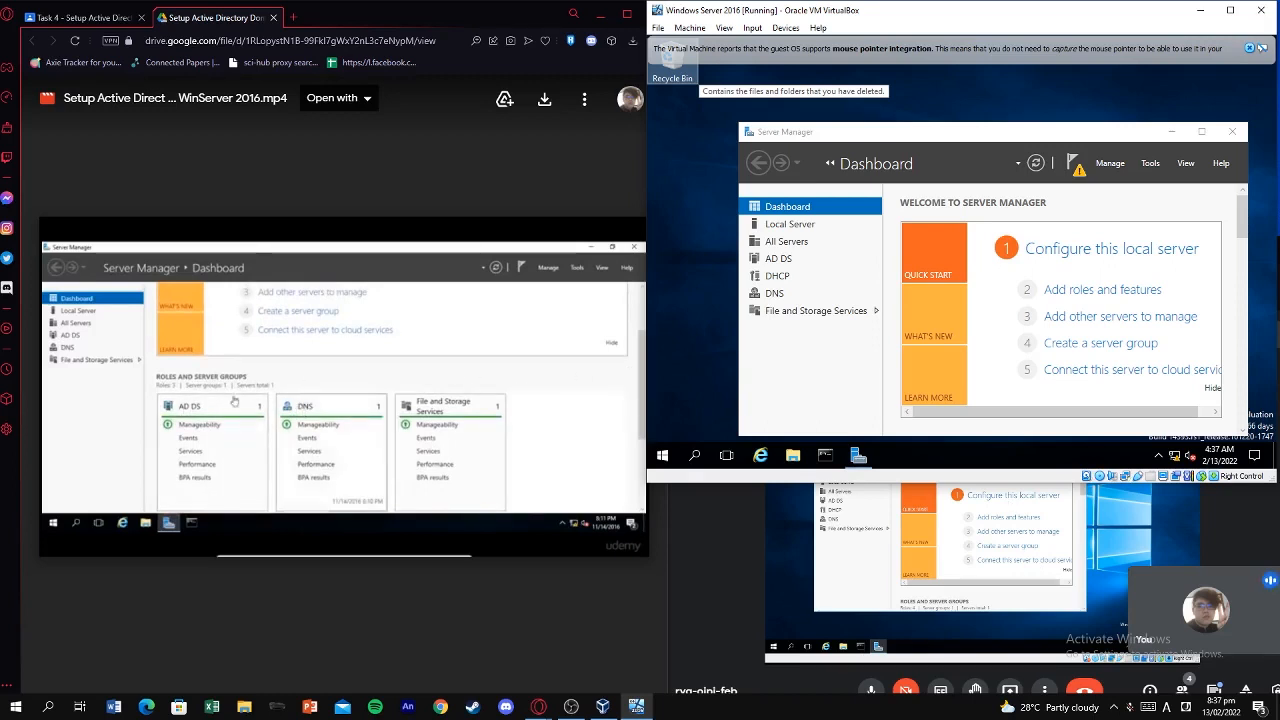
click(360, 398)
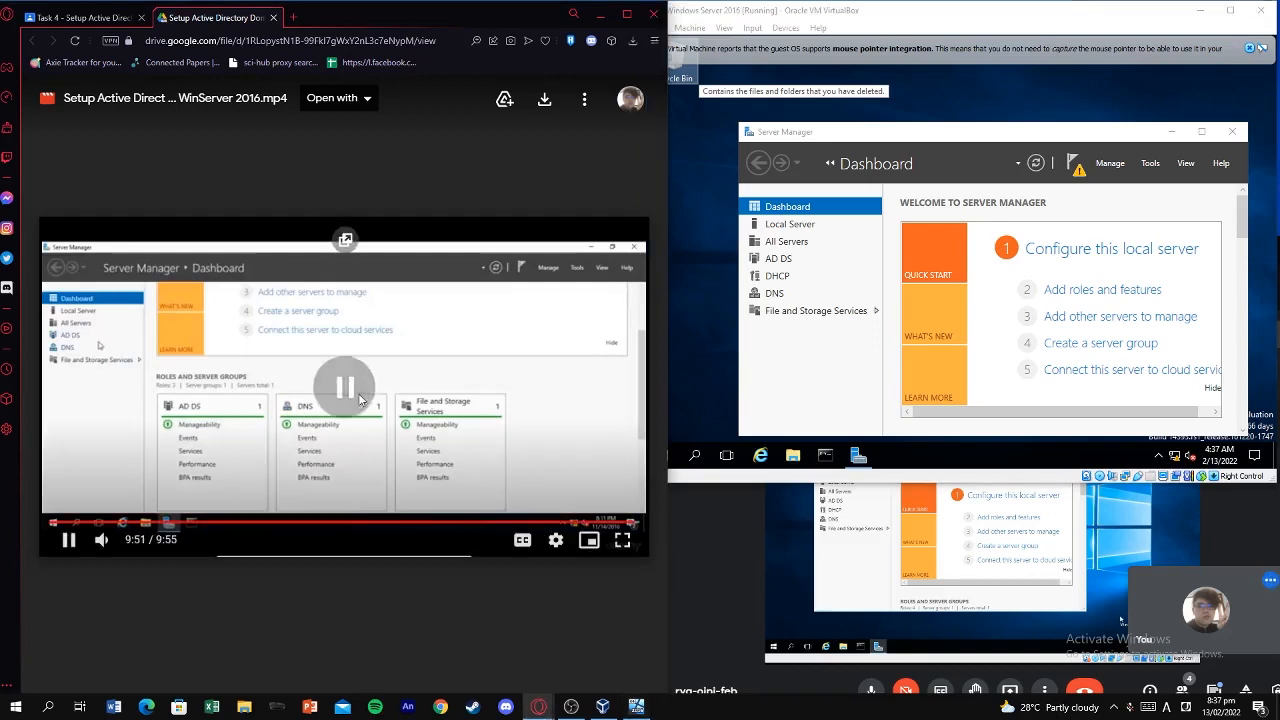
click(307, 378)
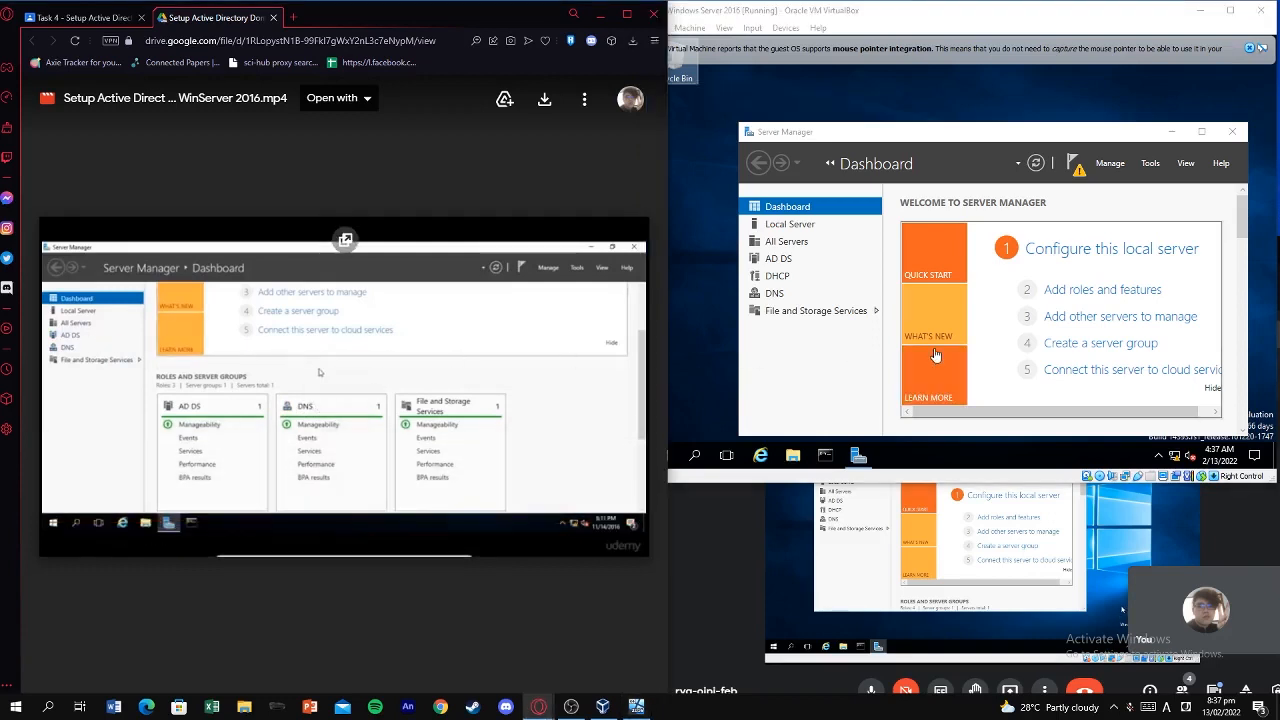